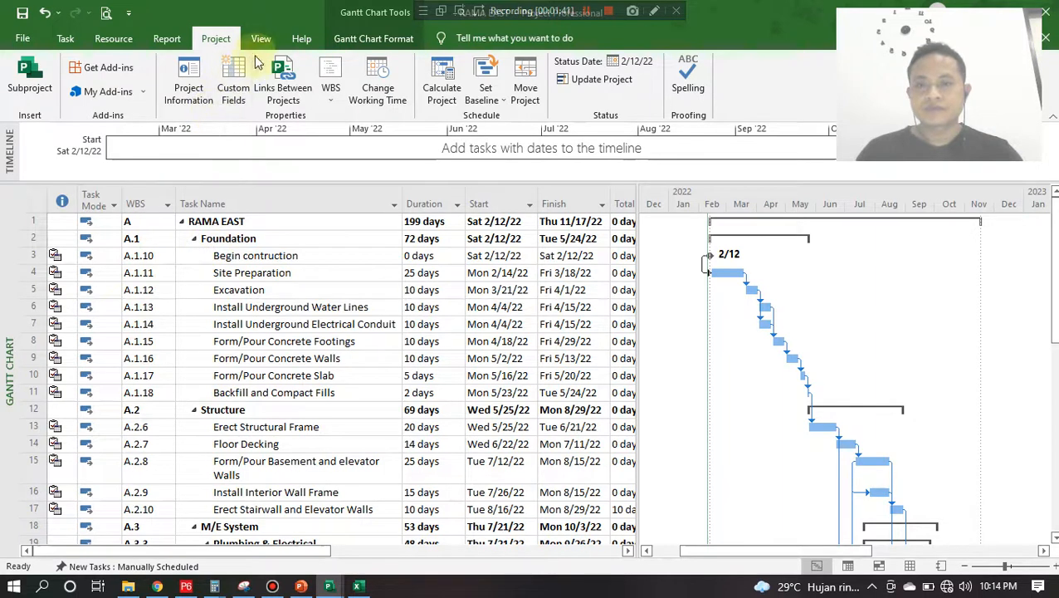
- Collapse the task outline to show only Level 1
click(263, 37)
click(406, 98)
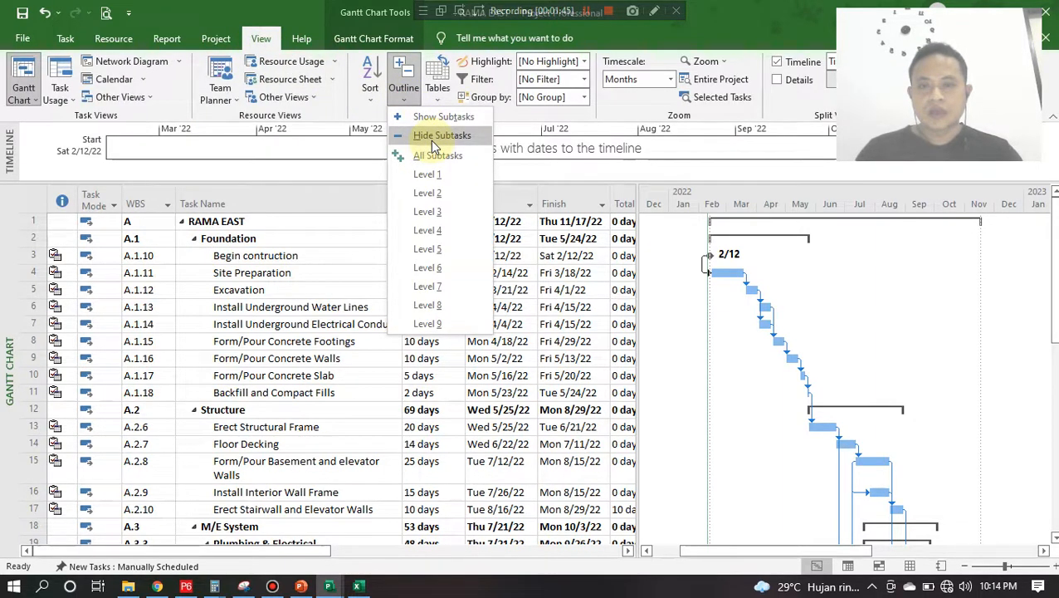
click(430, 140)
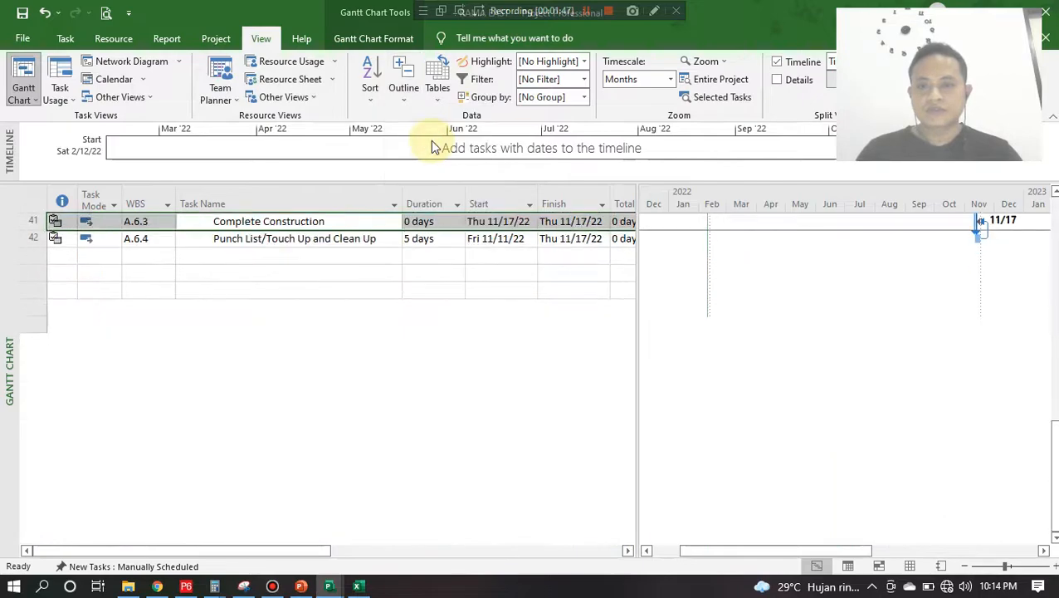
scroll(259, 310, up, 13)
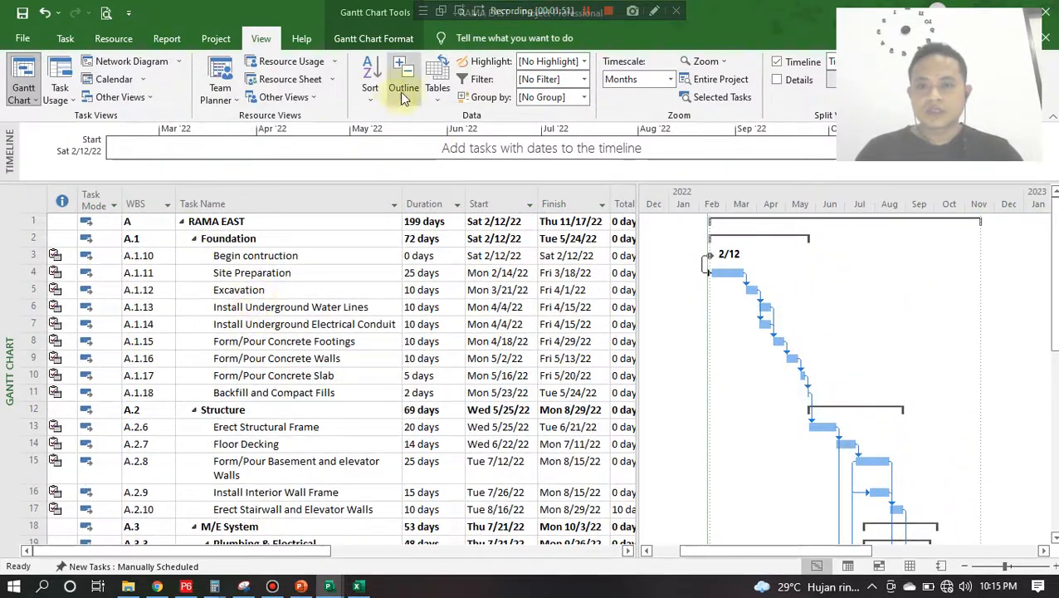
click(395, 99)
click(430, 178)
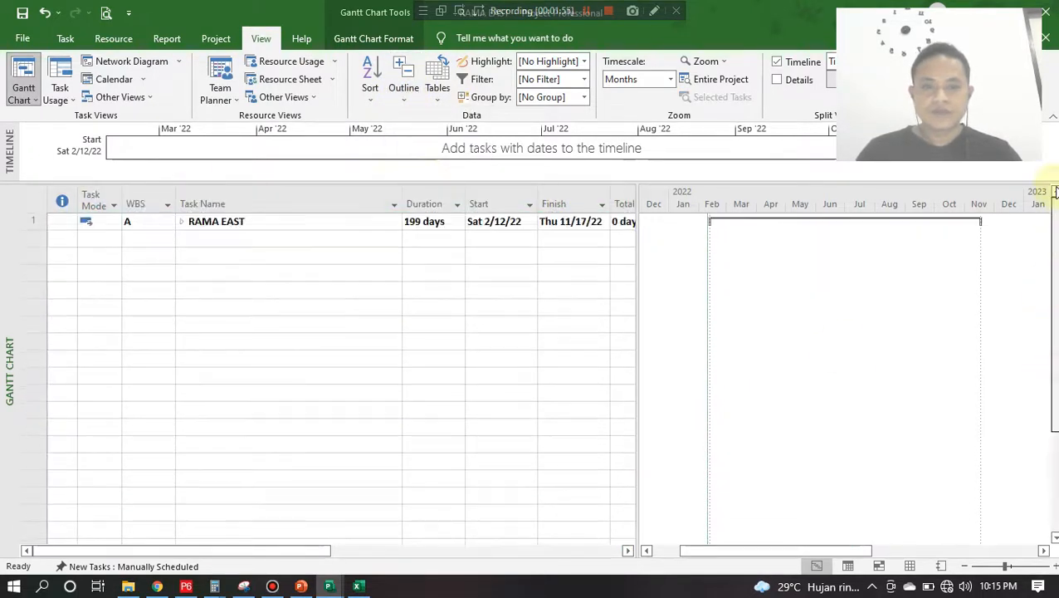
- Expand the RAMA EAST summary task and collapse its Foundation, Structure, M/E System, Exterior, Interior and Punch List phases
click(180, 221)
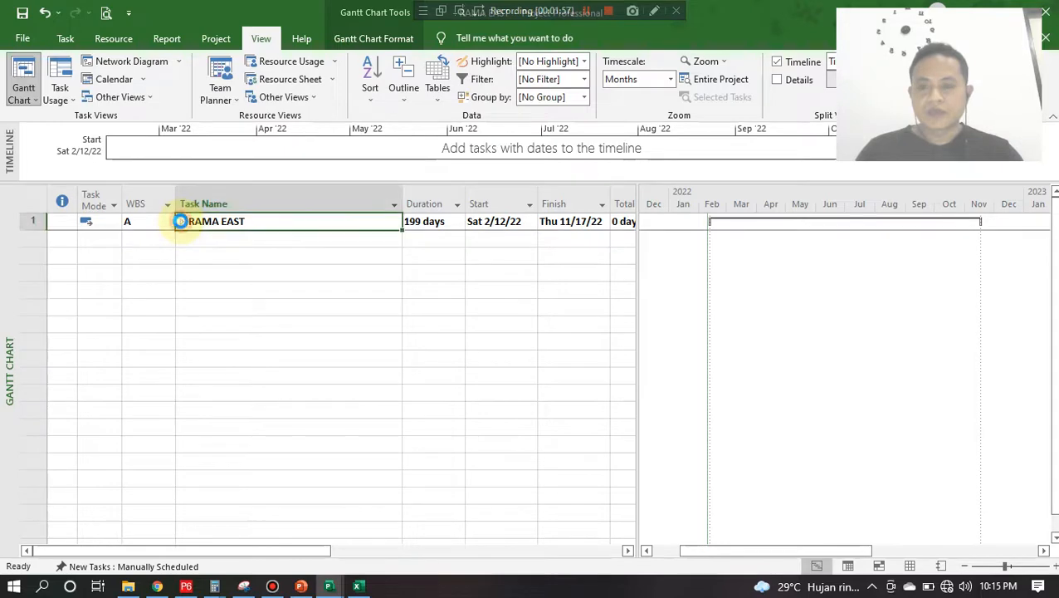
click(181, 221)
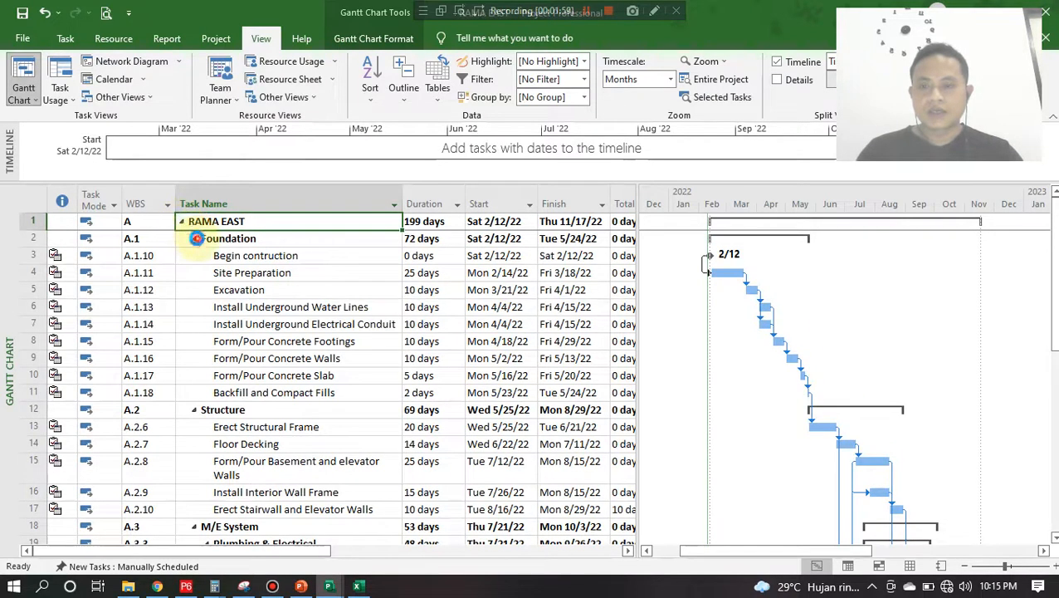
click(194, 238)
click(193, 255)
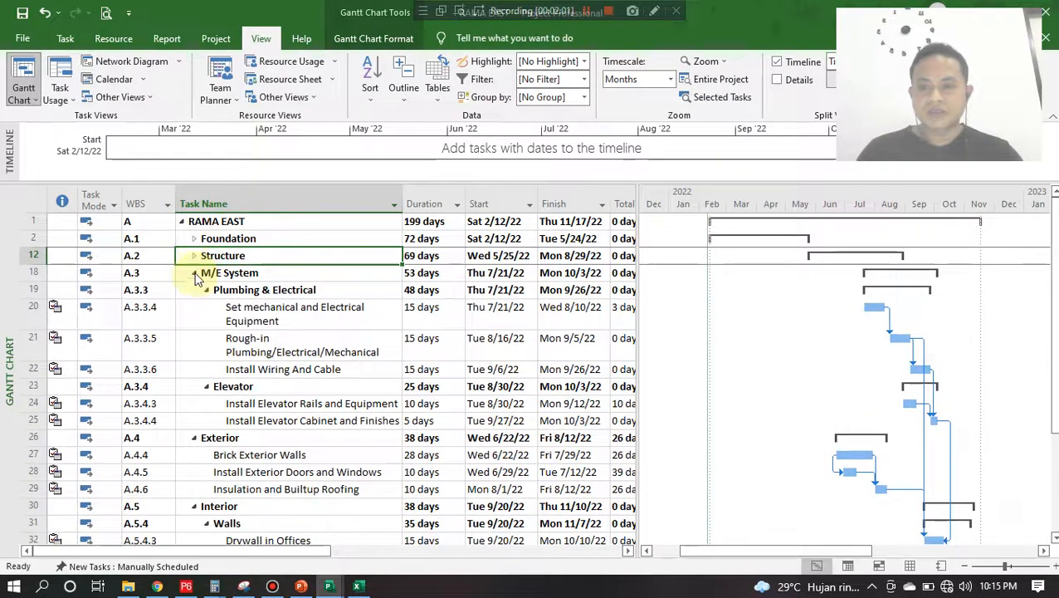
click(194, 273)
click(194, 290)
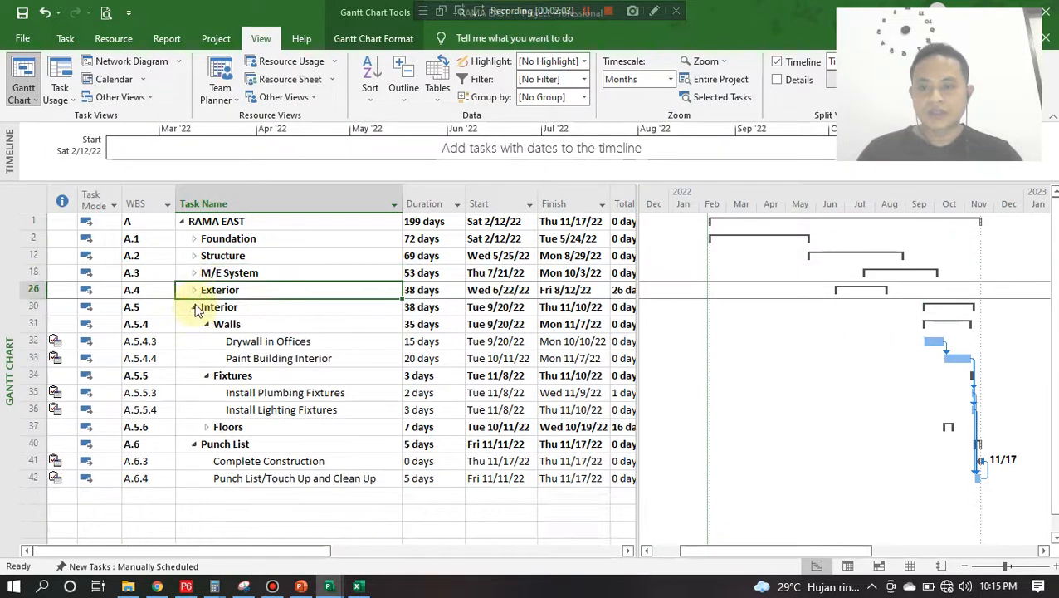
click(194, 307)
click(194, 323)
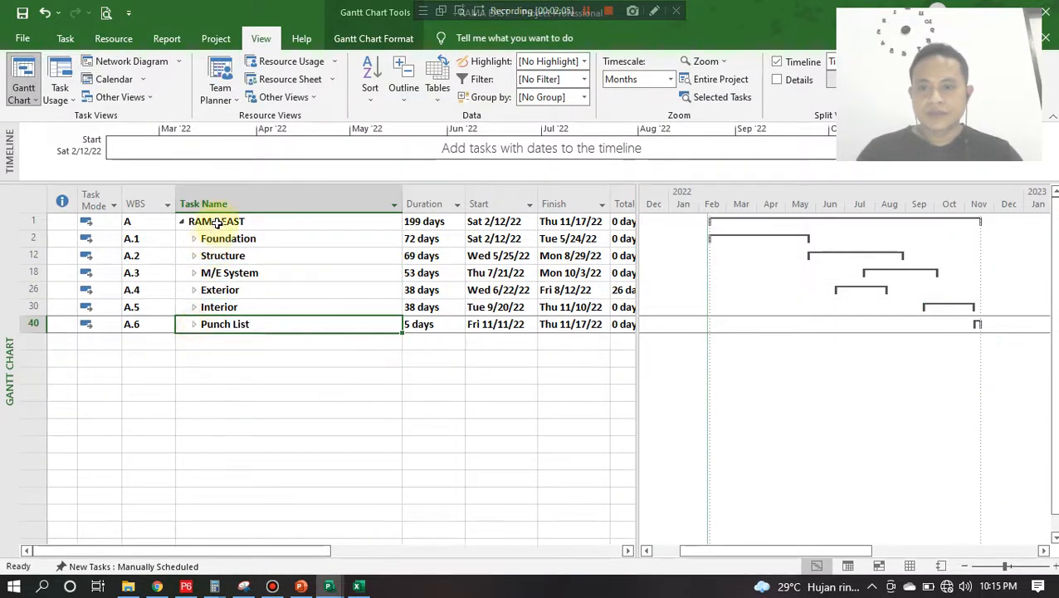
- Insert a new task named RAMA EAST above the RAMA EAST project summary task
click(217, 222)
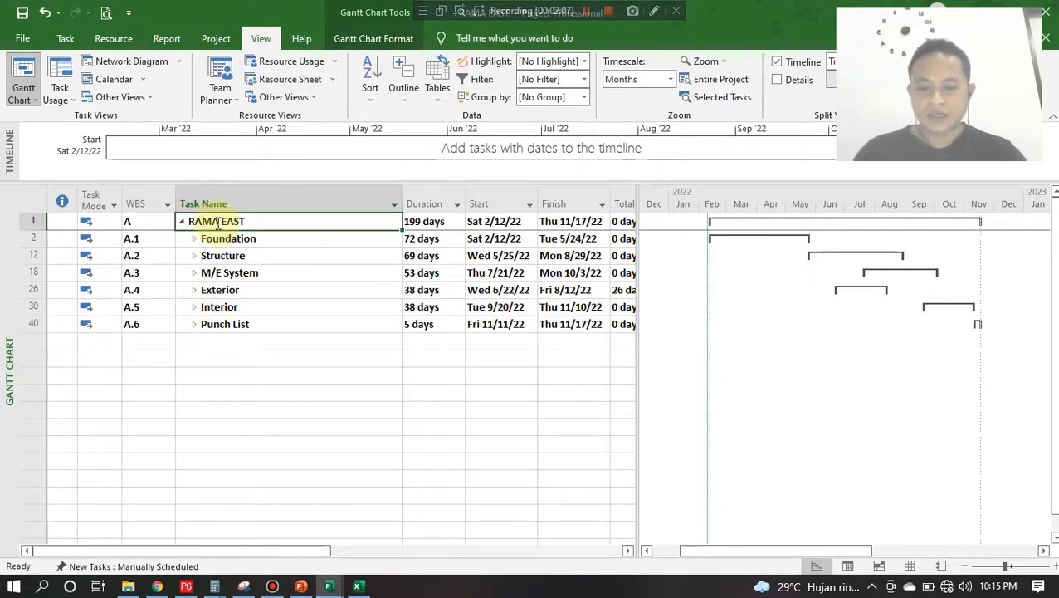
right_click(216, 222)
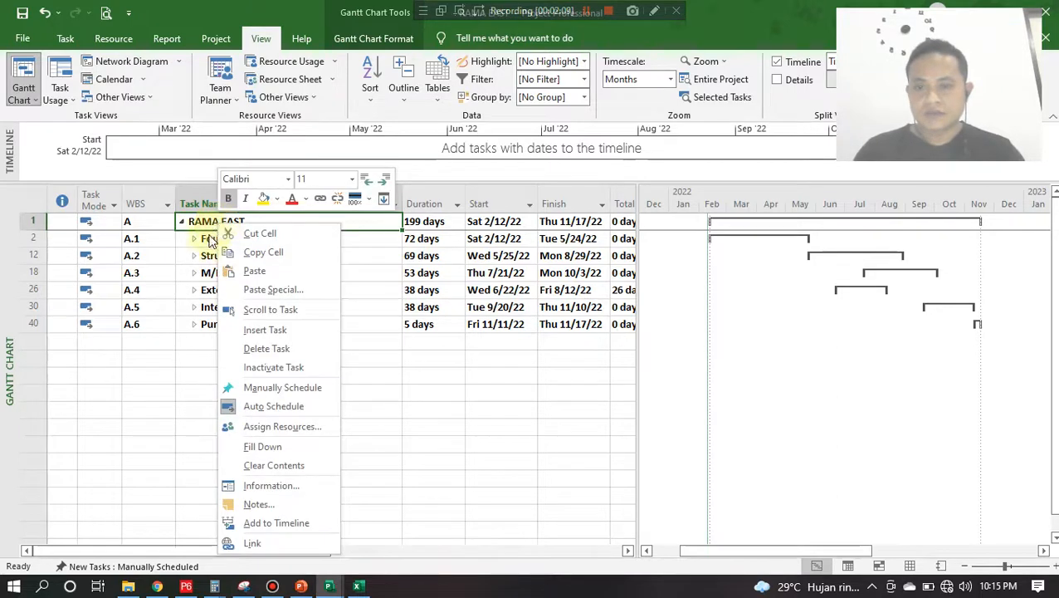
click(262, 329)
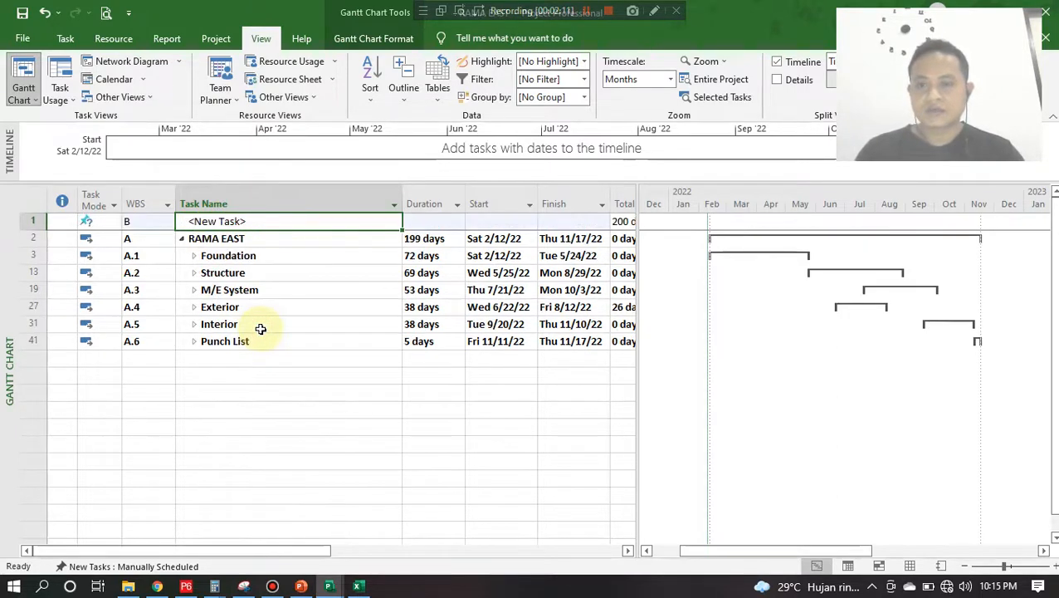
text(RAMA )
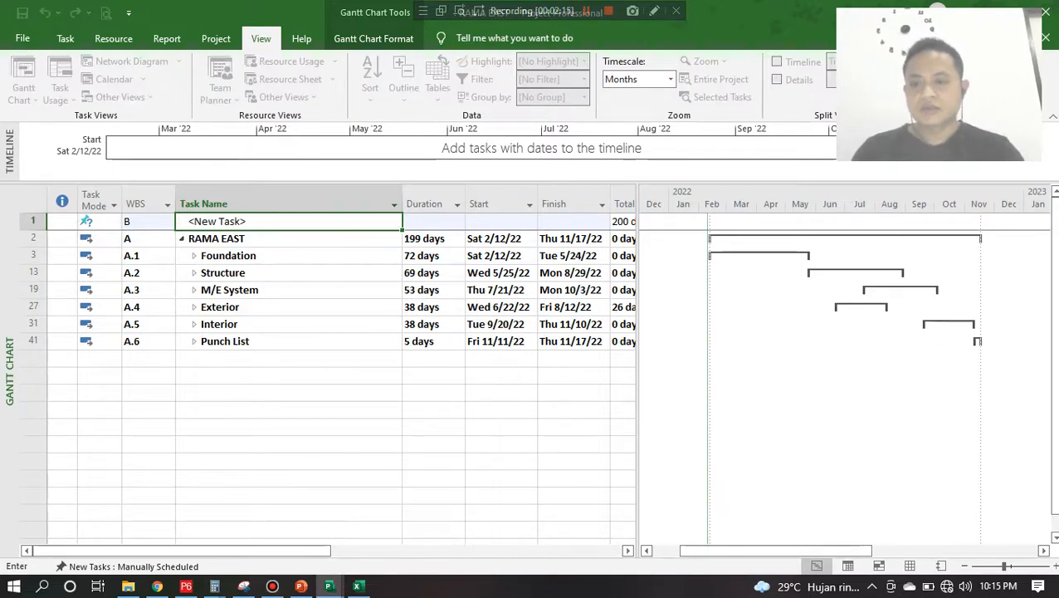
text(EAST)
key(Return)
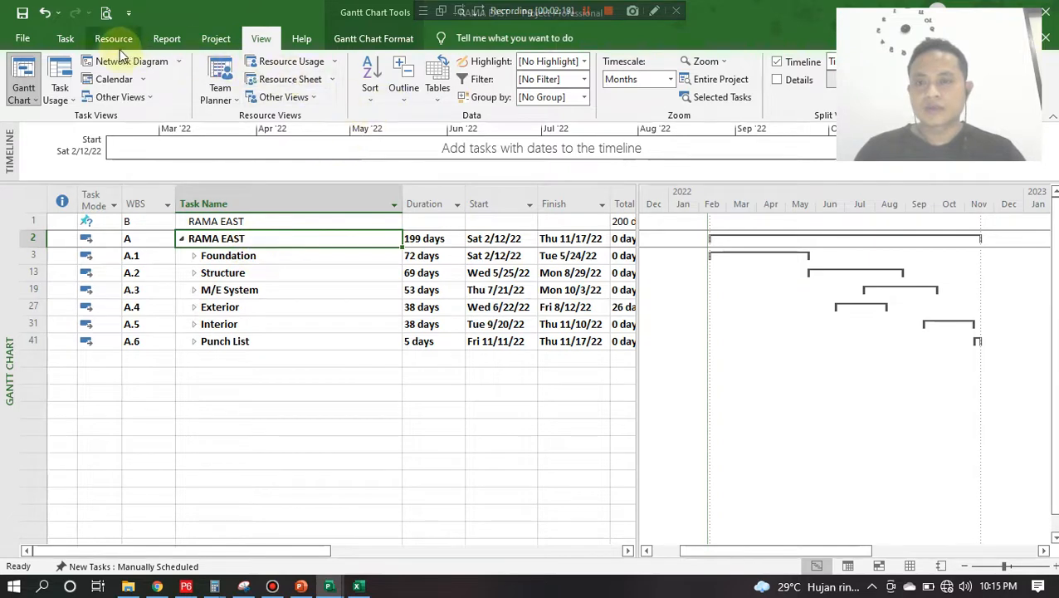
- Delete the inserted RAMA EAST task from row 1
click(65, 39)
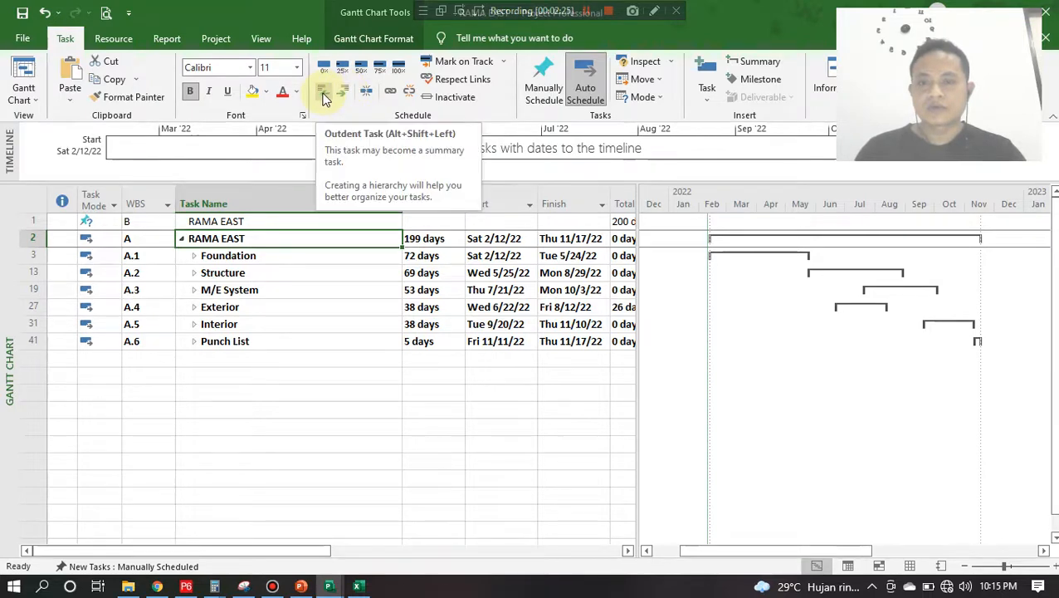
click(256, 221)
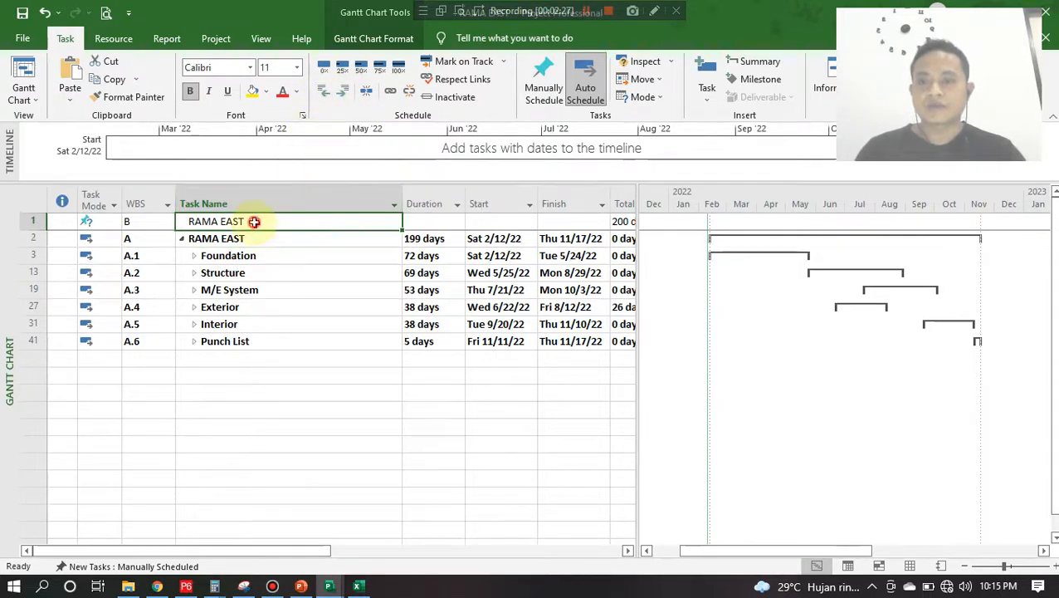
key(Delete)
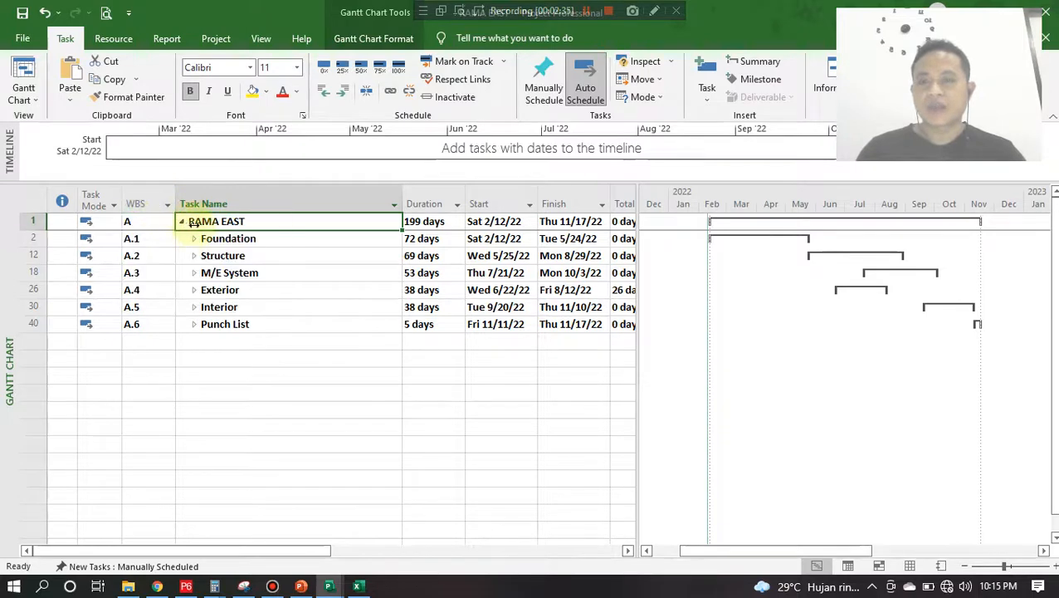
- Expand the outline to show all subtasks in the project
click(260, 39)
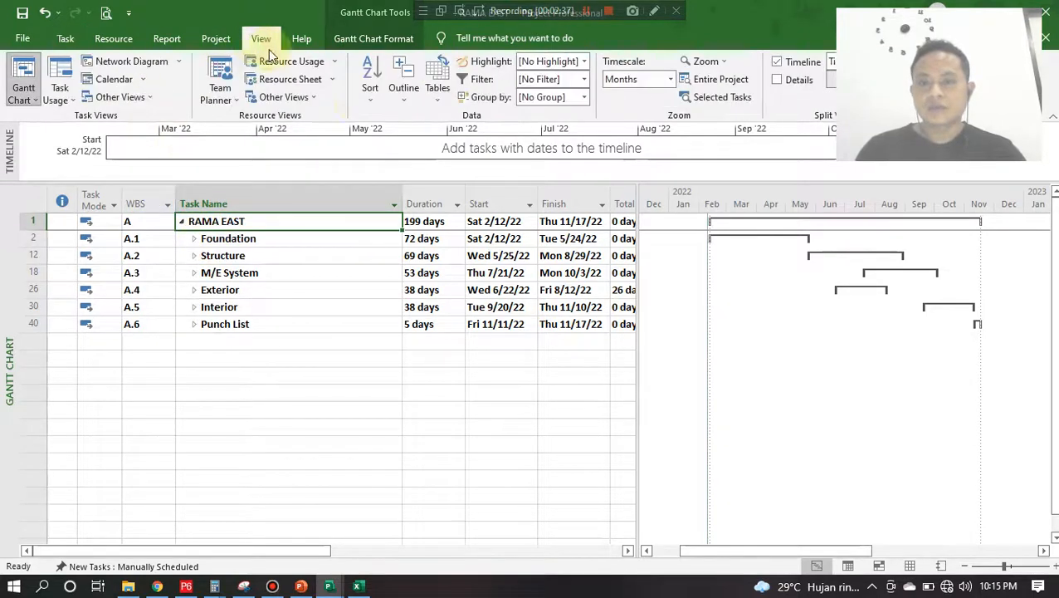
click(404, 83)
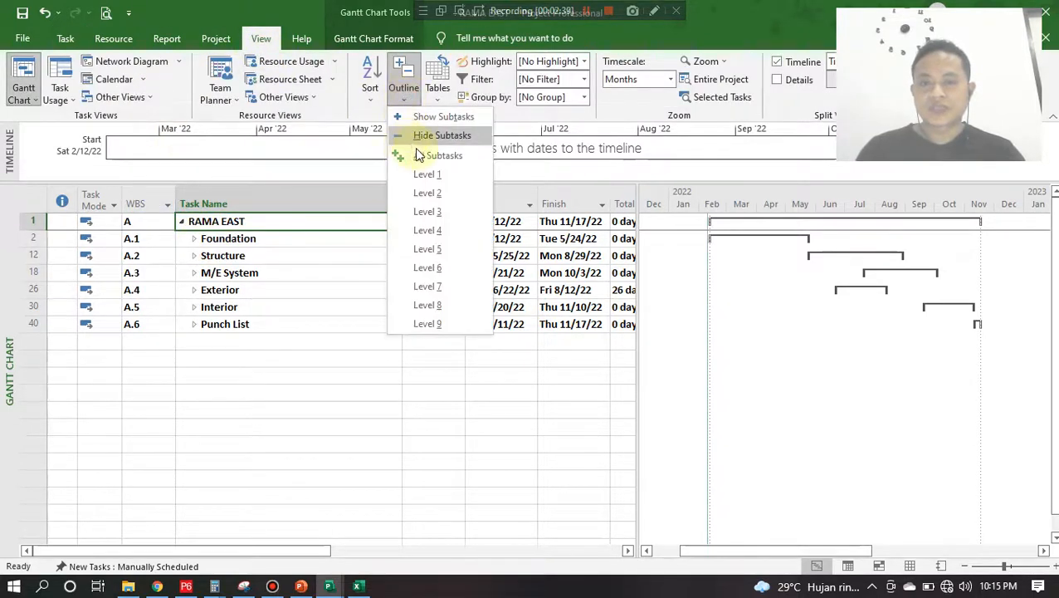
click(417, 153)
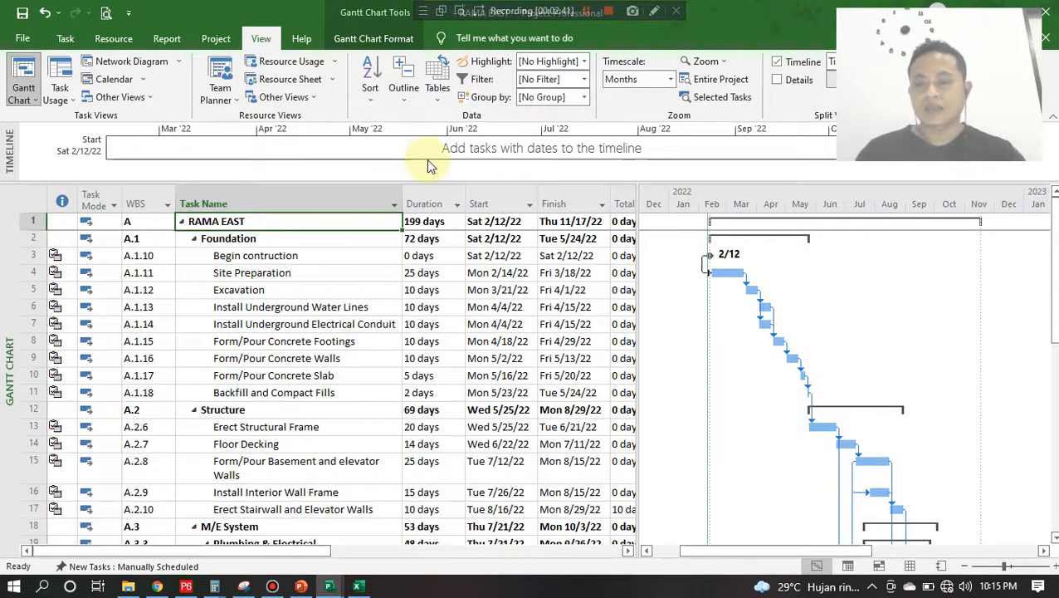
- Hide the WBS column in the task table
click(149, 201)
right_click(150, 201)
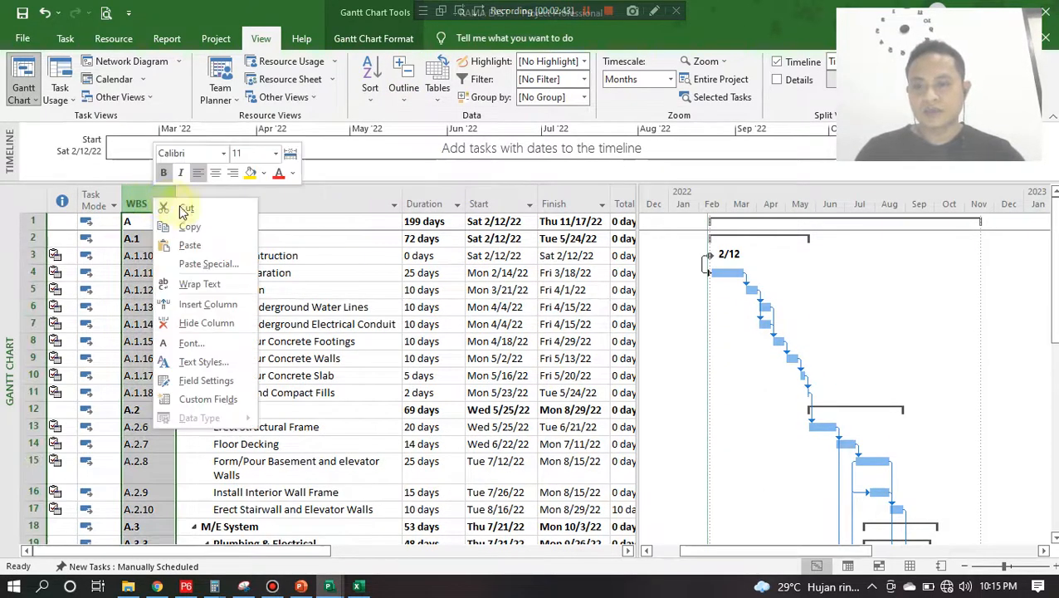
click(207, 322)
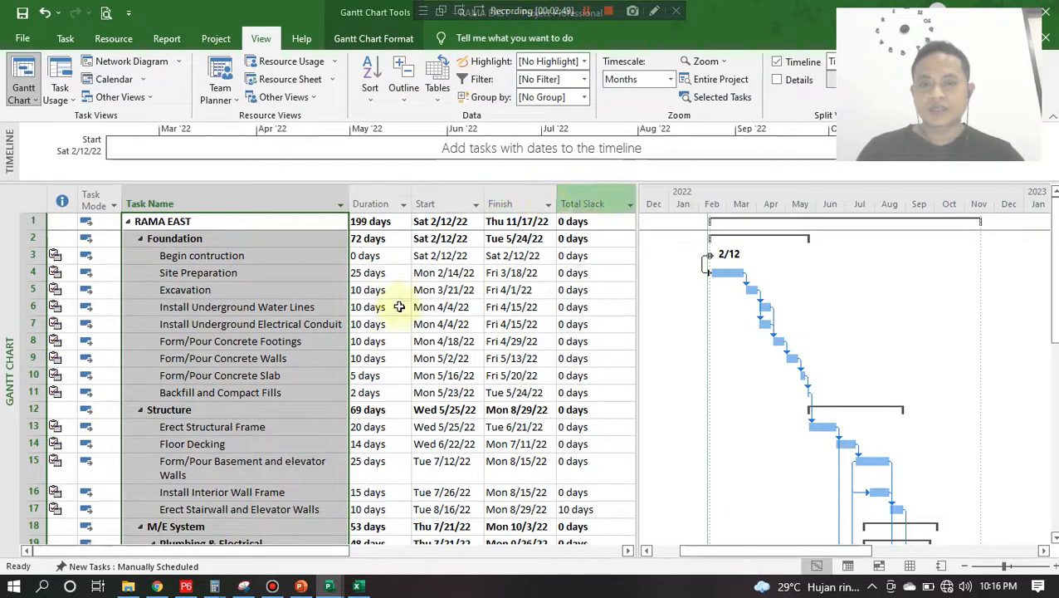
- Insert a WBS column before the Task Name column and narrow it to fit the codes
scroll(332, 373, down, 7)
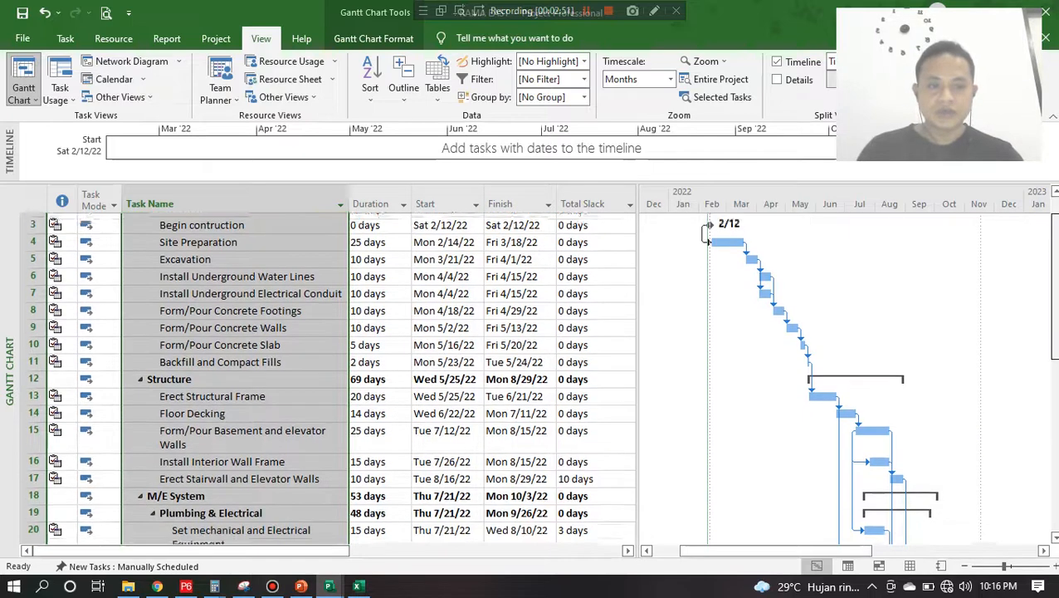
scroll(237, 229, up, 7)
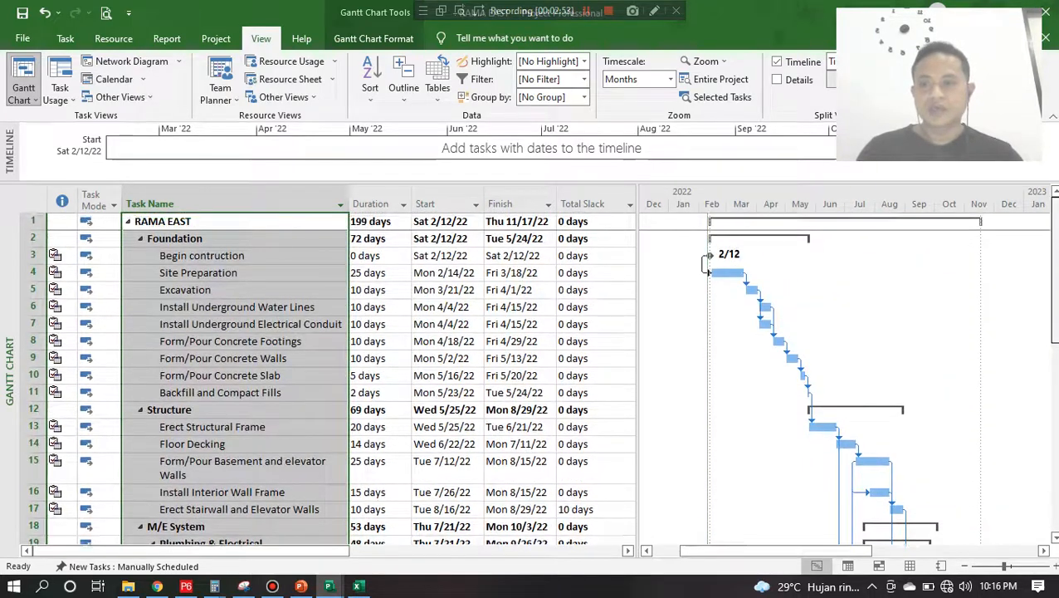
right_click(222, 199)
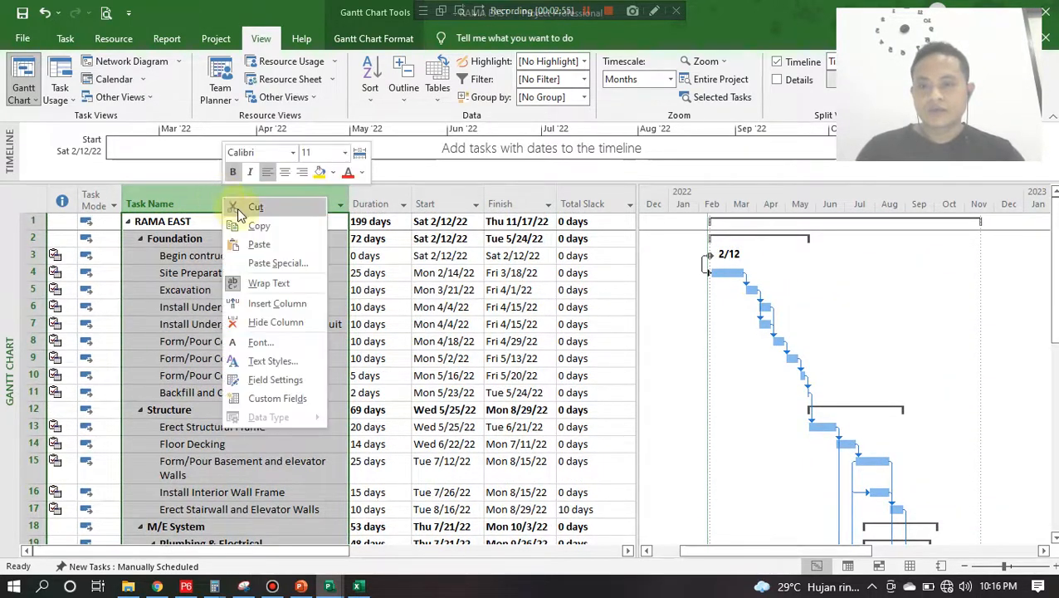
click(264, 300)
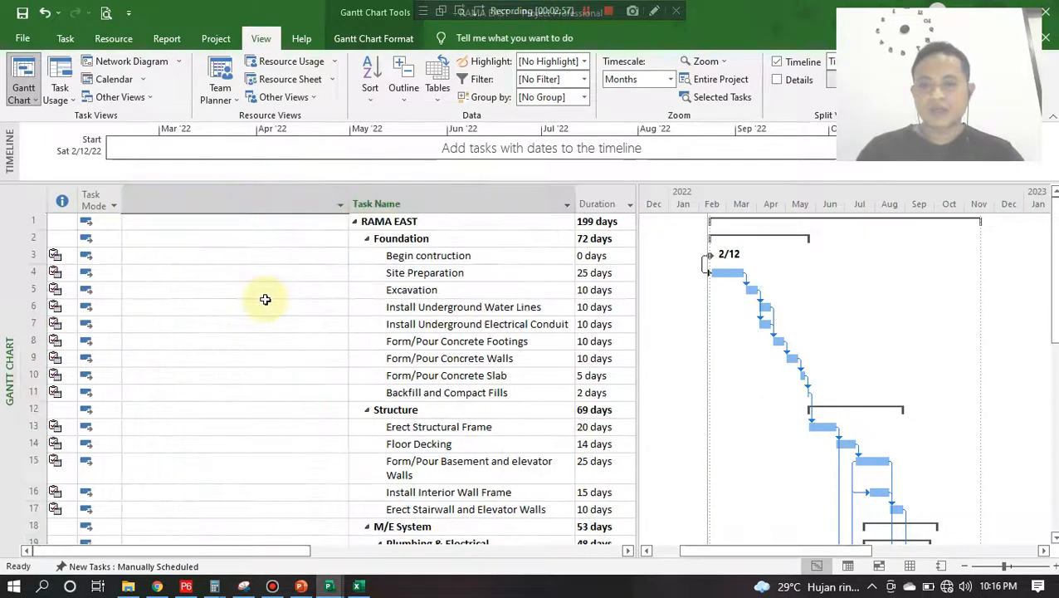
text(WBS)
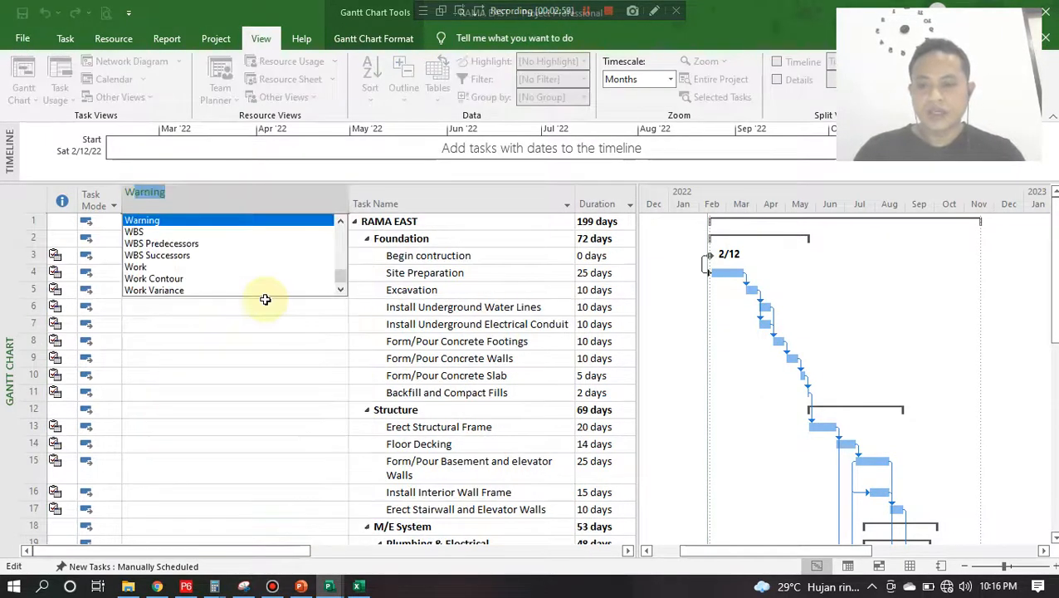
click(149, 220)
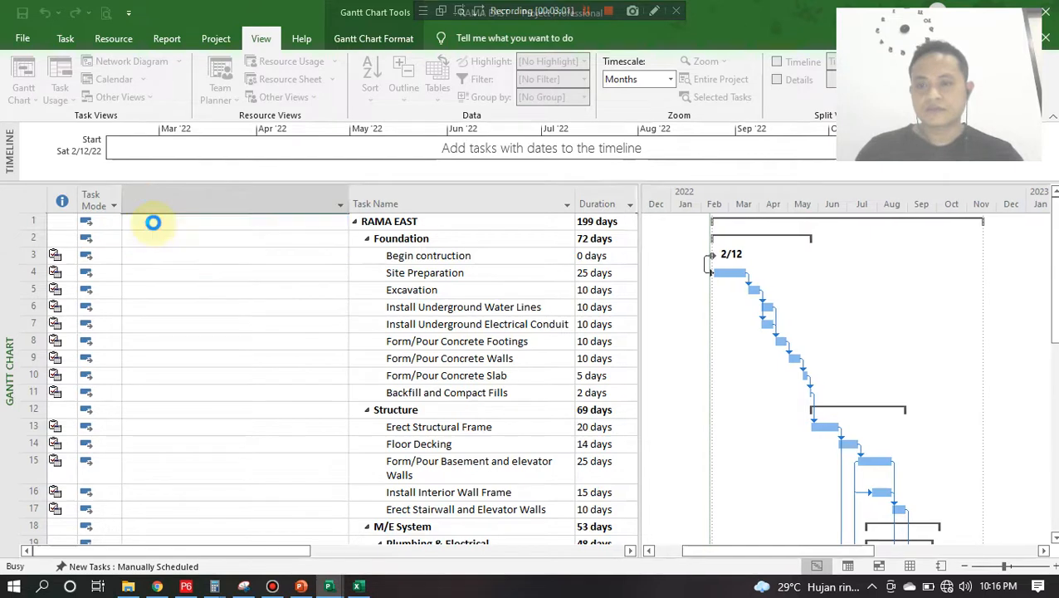
drag(348, 186, 199, 200)
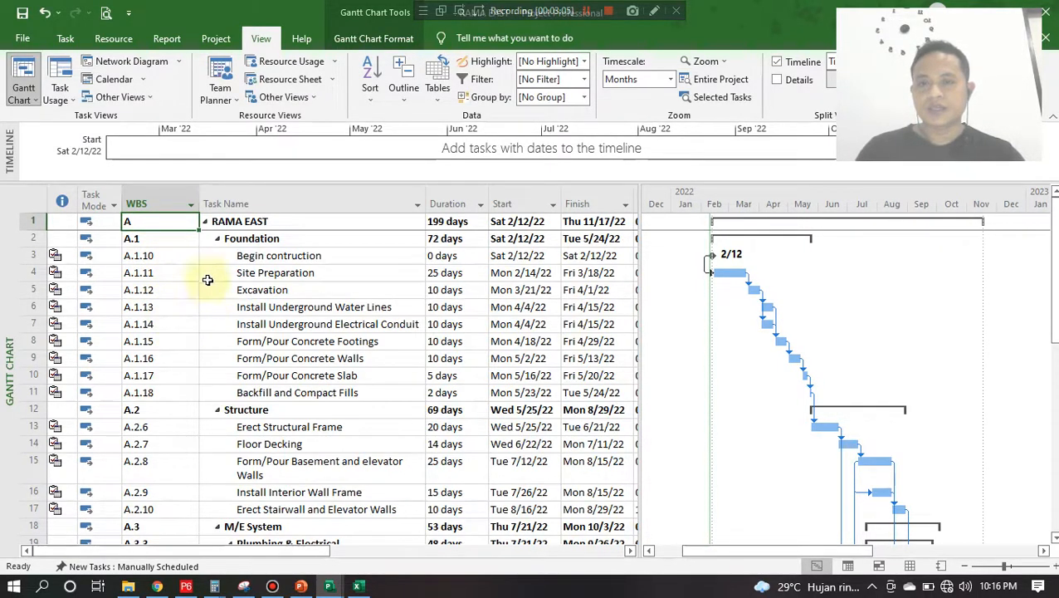
- Review the project's WBS code definition, including the sequence set for each level, and accept it
click(66, 39)
click(27, 37)
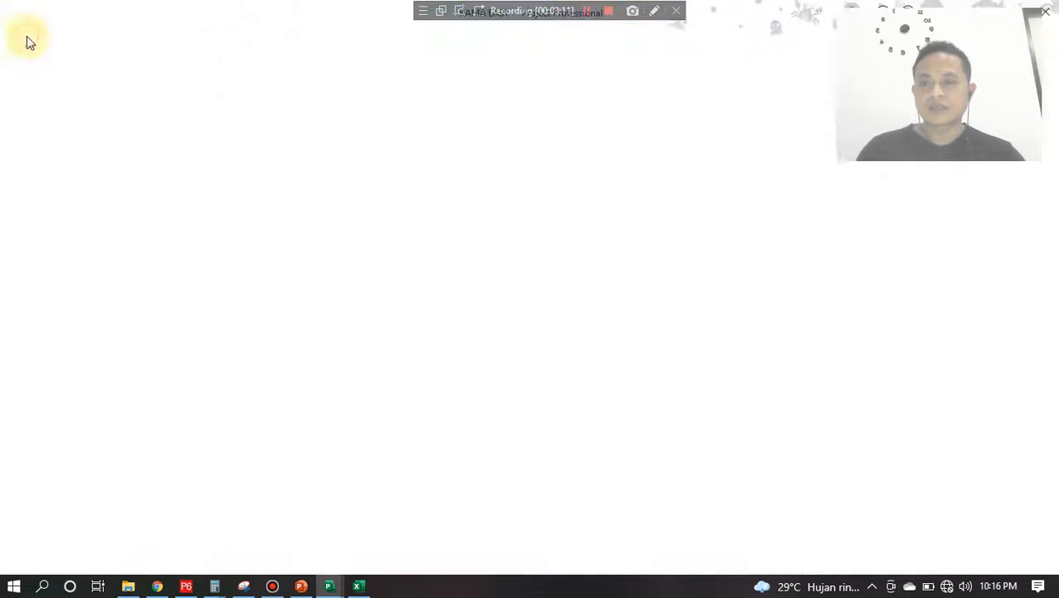
click(30, 38)
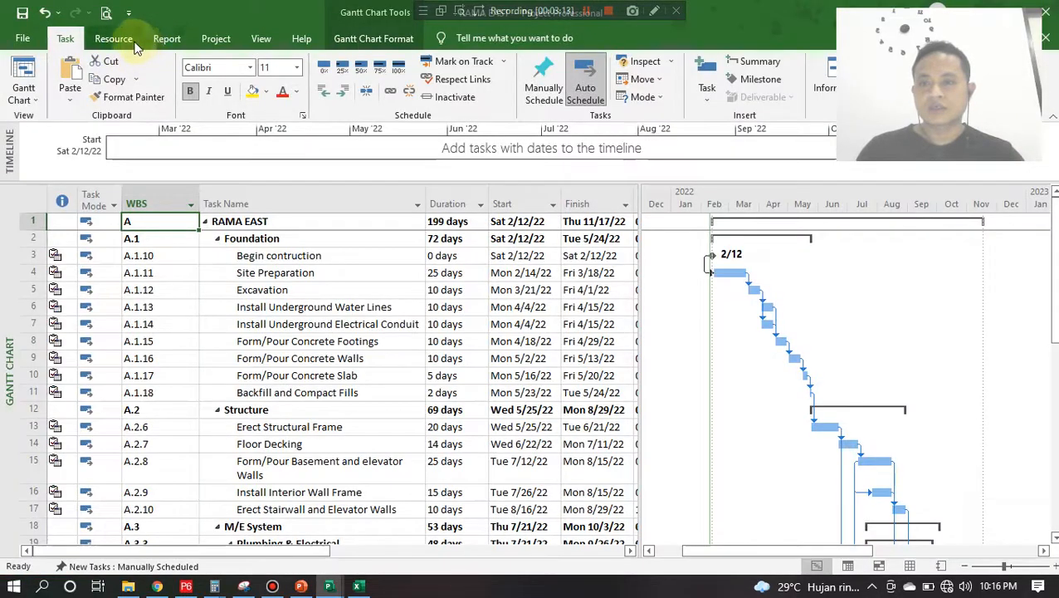
click(215, 39)
click(324, 95)
click(336, 113)
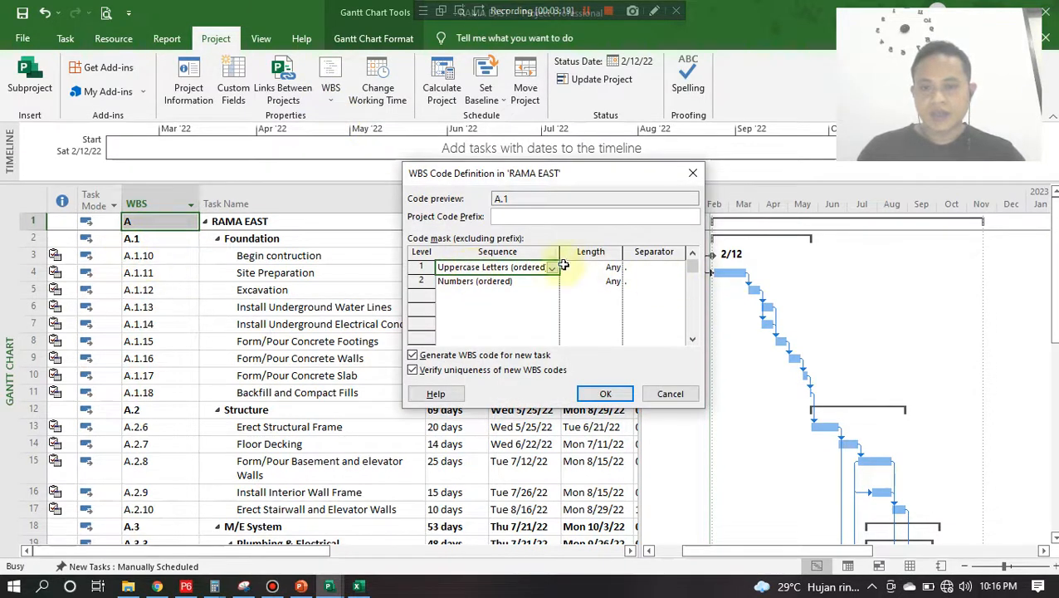
click(604, 395)
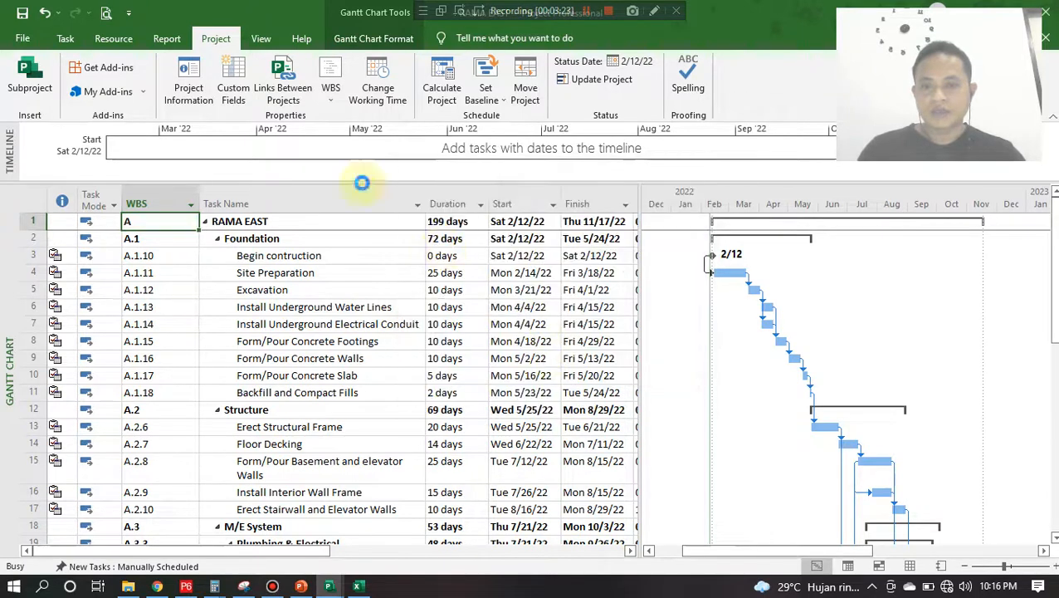
- Renumber the WBS codes for the entire project and check the new codes in the task table
click(328, 96)
click(345, 130)
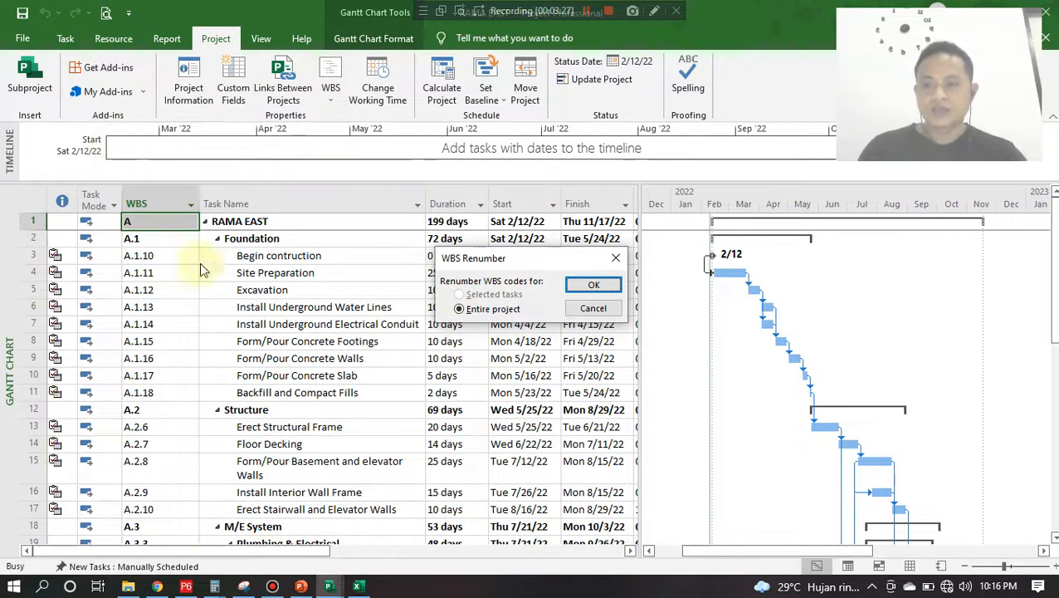
click(589, 286)
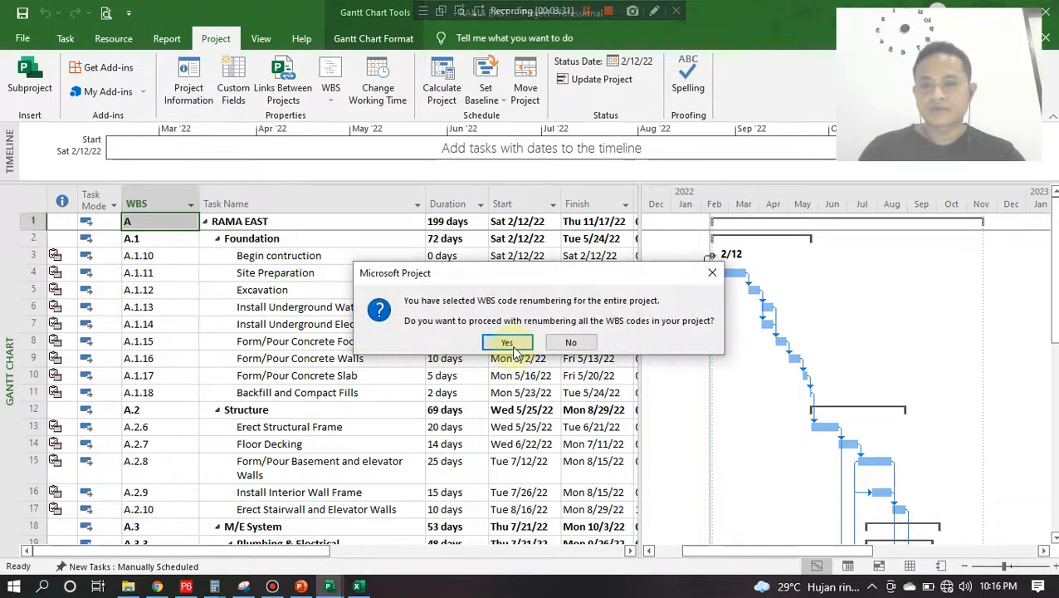
click(510, 343)
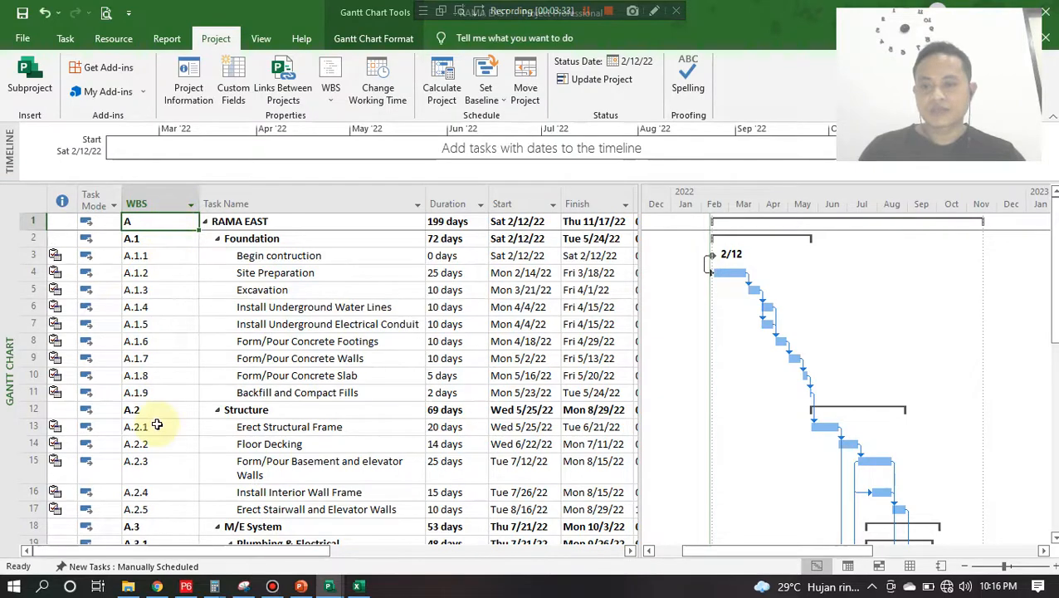
scroll(171, 398, down, 10)
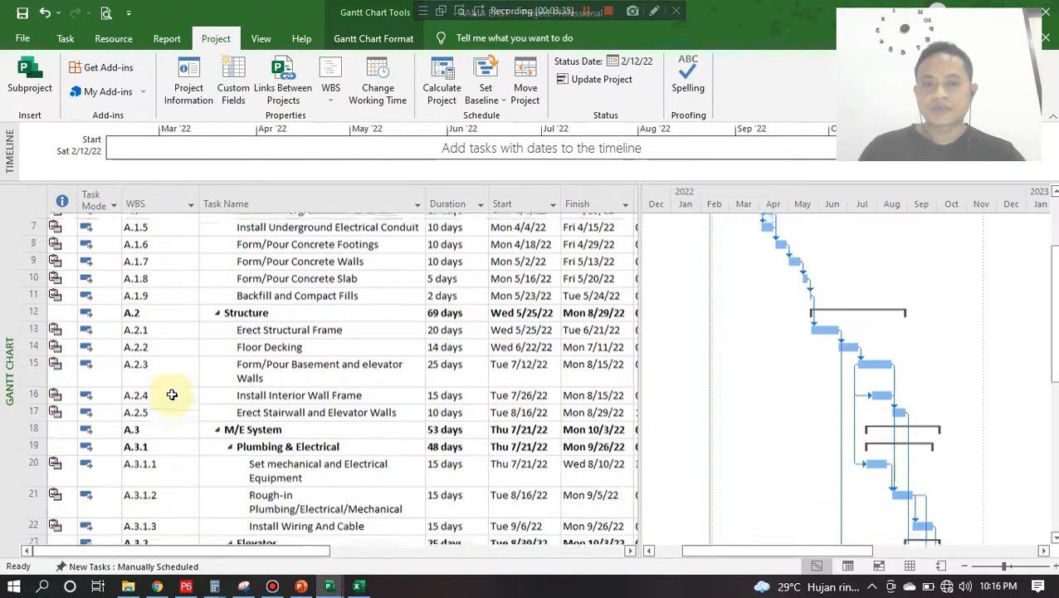
scroll(315, 414, up, 10)
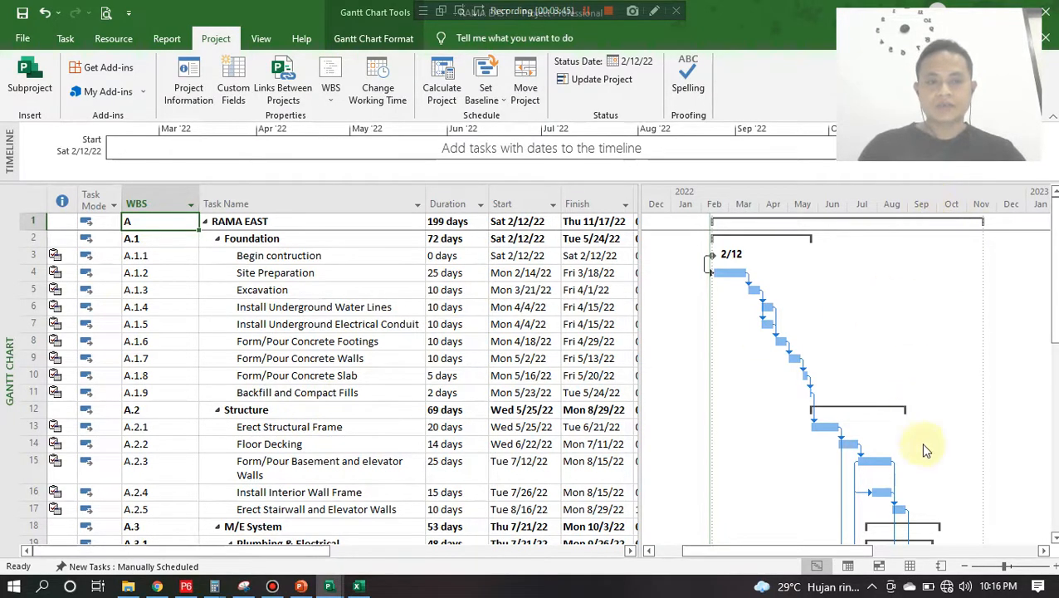
- Set the Gantt timescale's middle tier to years, keep months in the bottom tier, and set the size to 100%
click(965, 566)
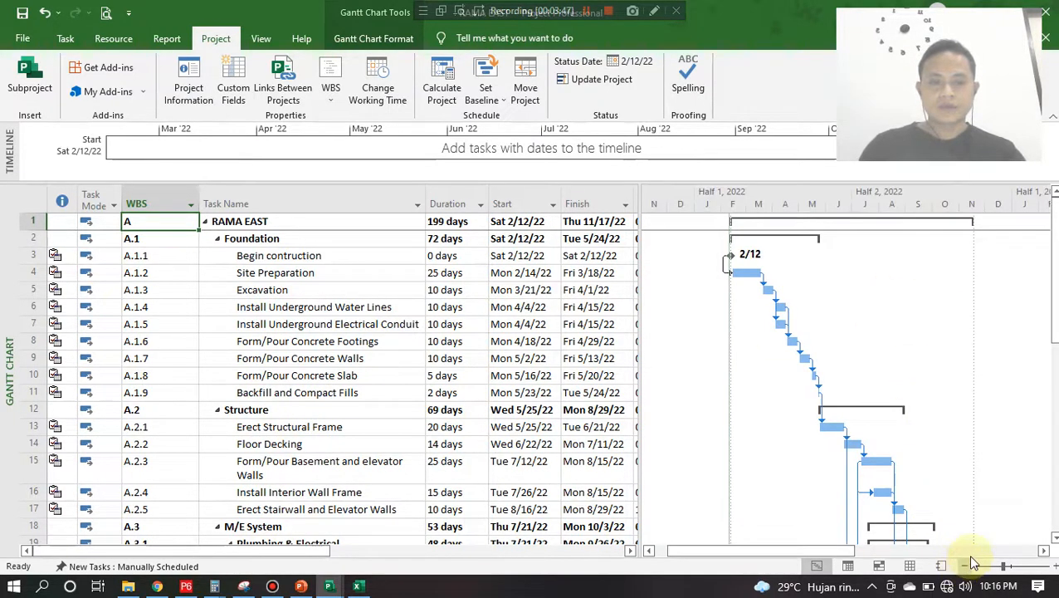
click(1044, 564)
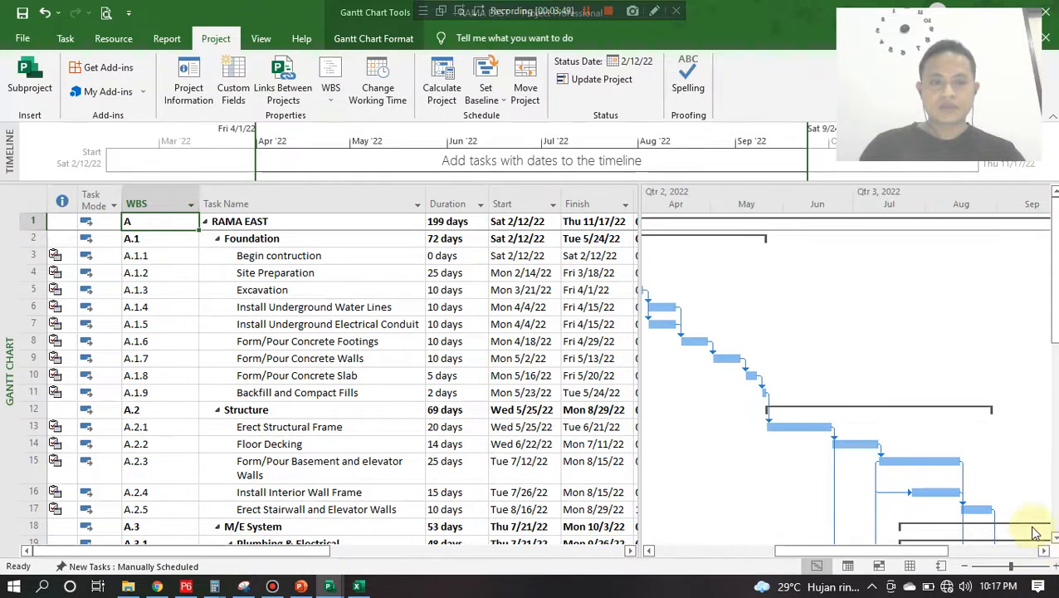
right_click(753, 196)
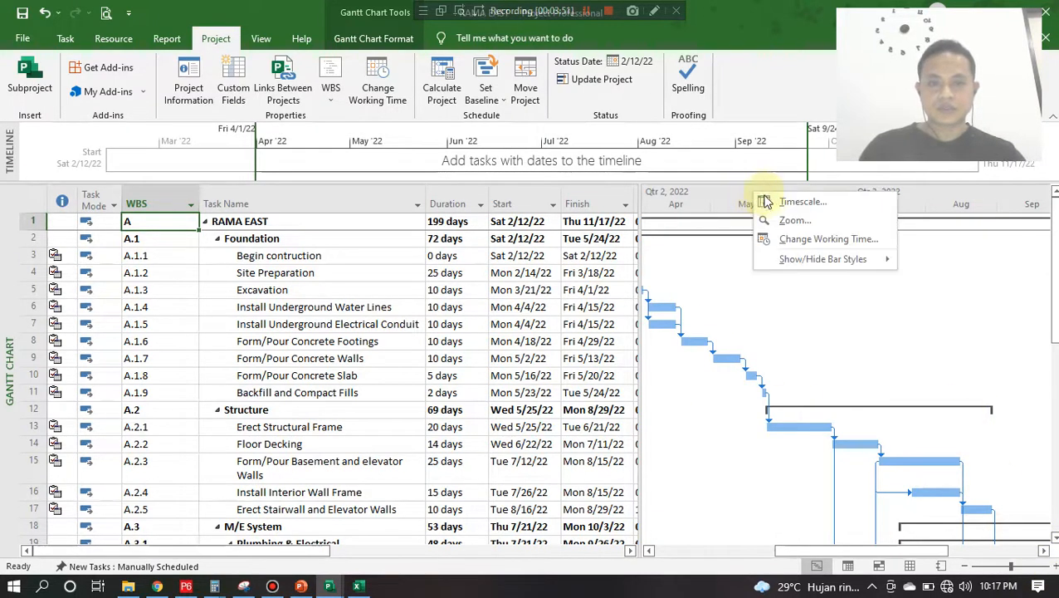
click(781, 208)
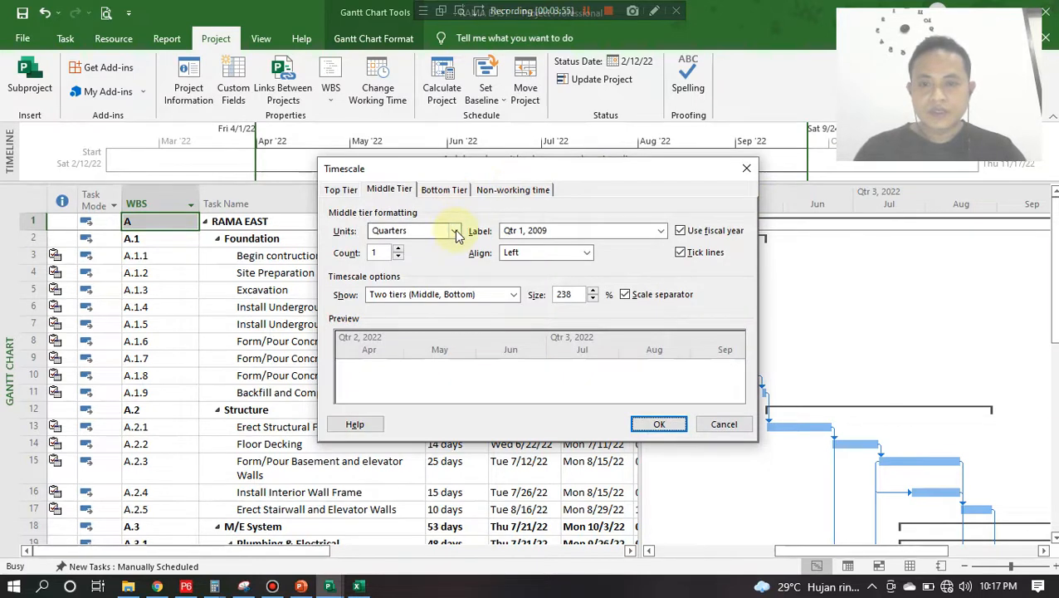
click(454, 231)
click(445, 242)
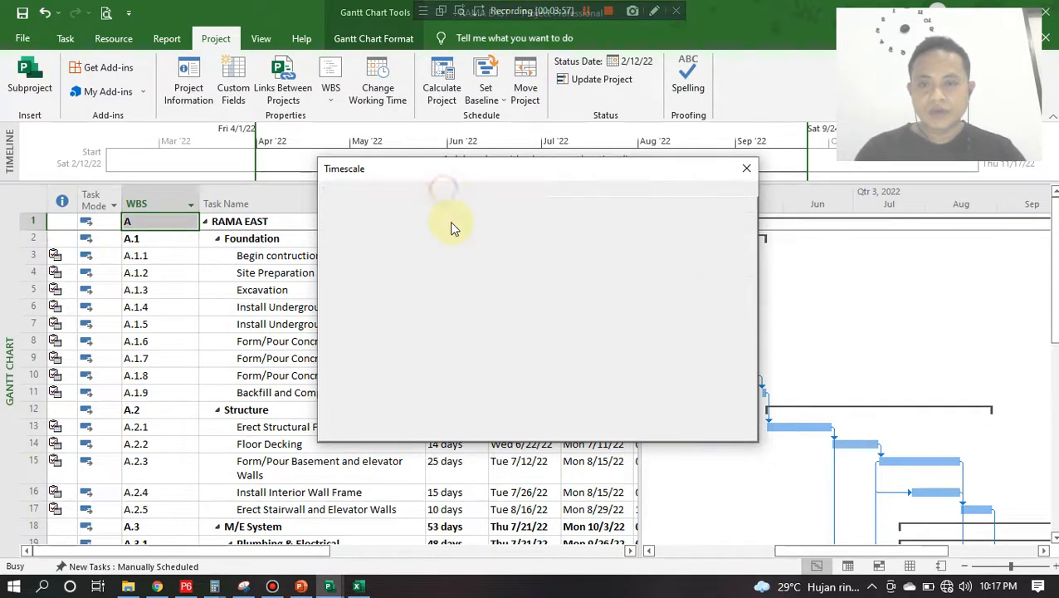
click(457, 231)
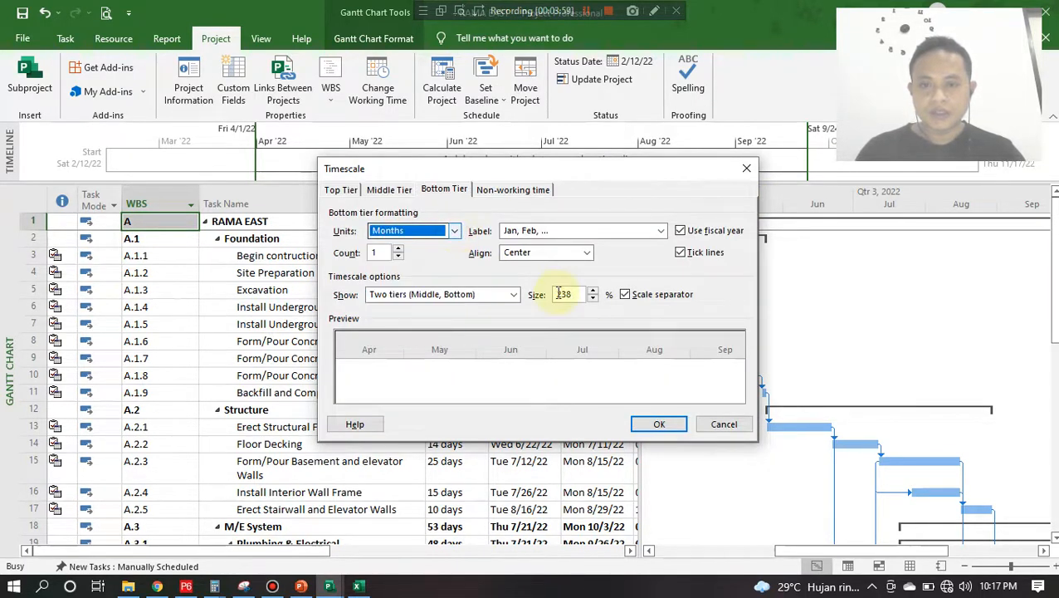
click(593, 298)
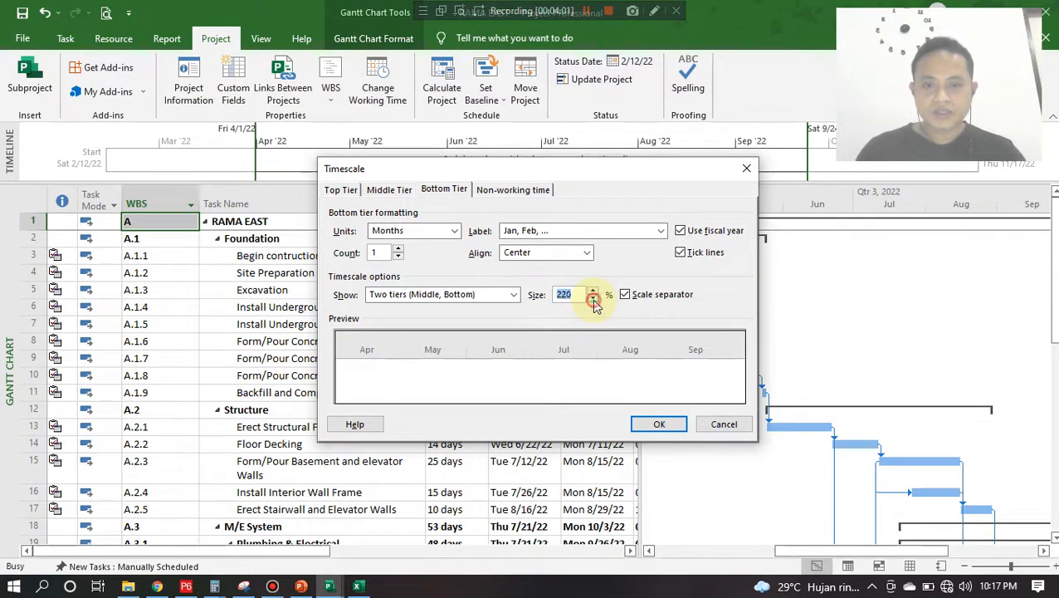
text(100)
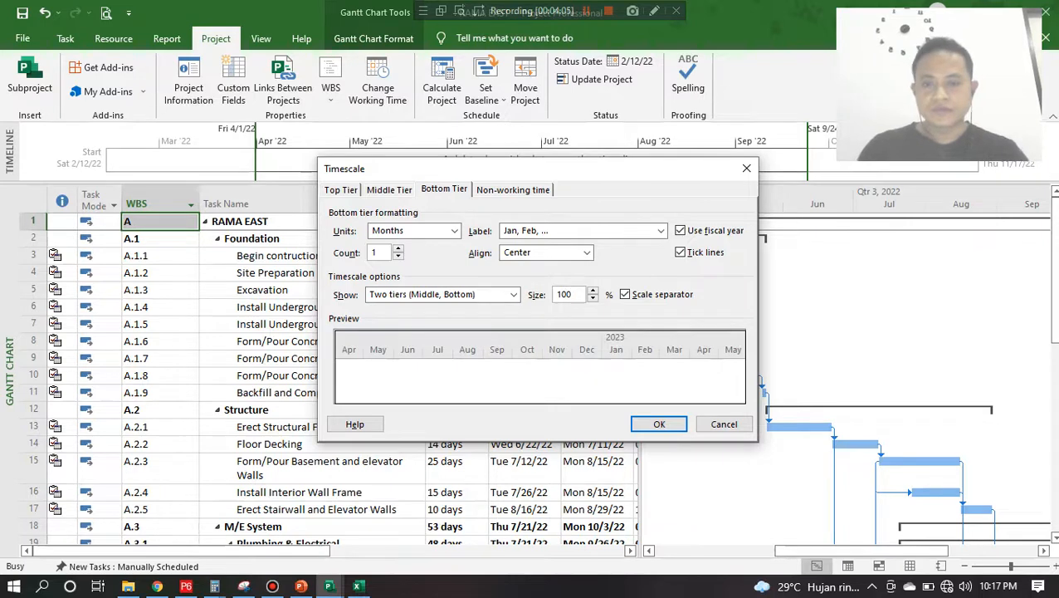
- Reduce the timescale size to 20%, raise it by several increments, apply it, and check the chart down to the last task
click(398, 189)
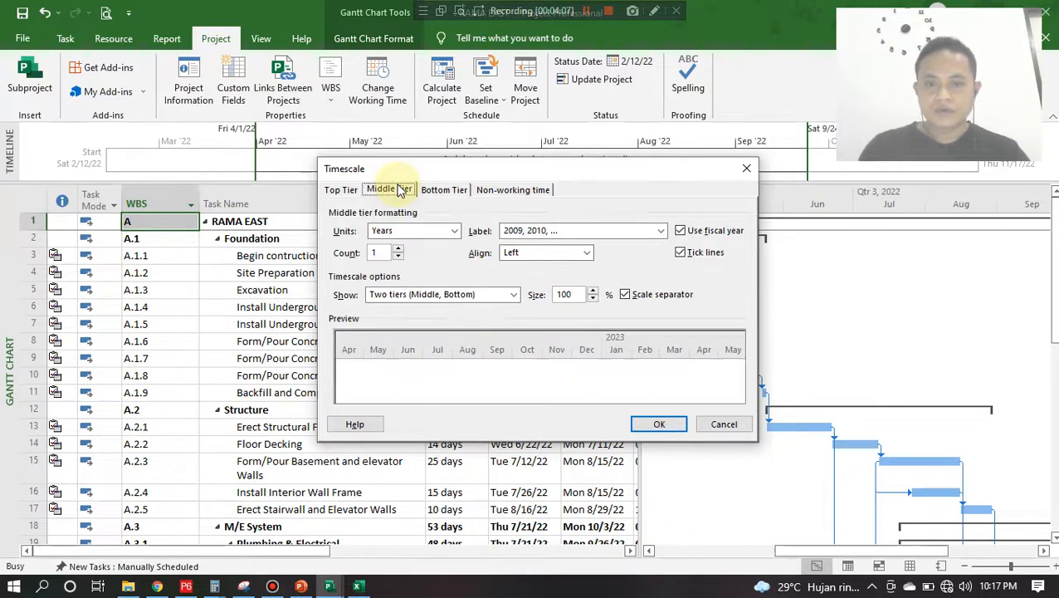
click(463, 193)
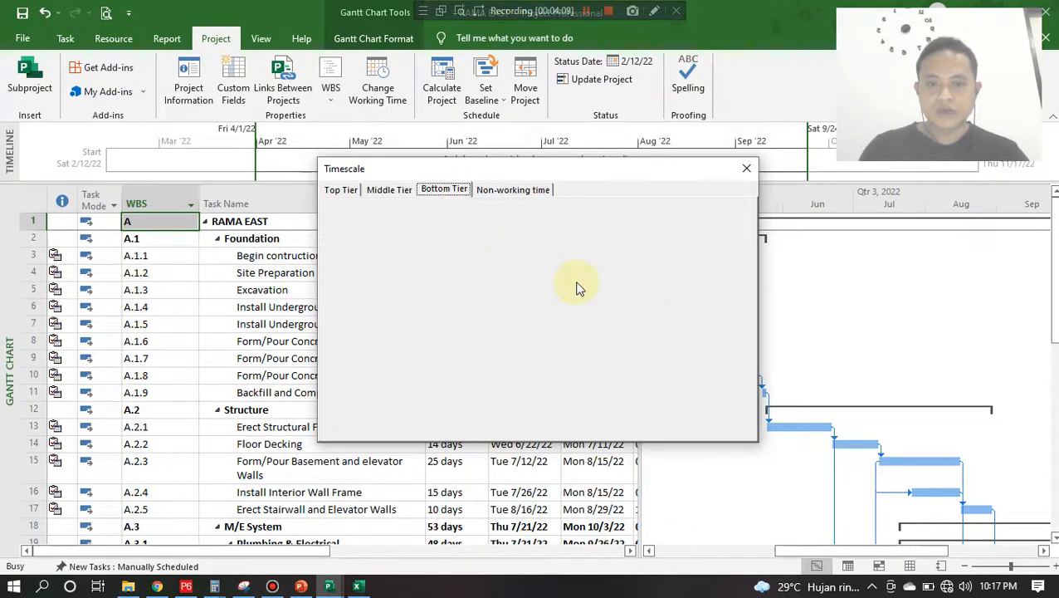
drag(585, 295, 523, 299)
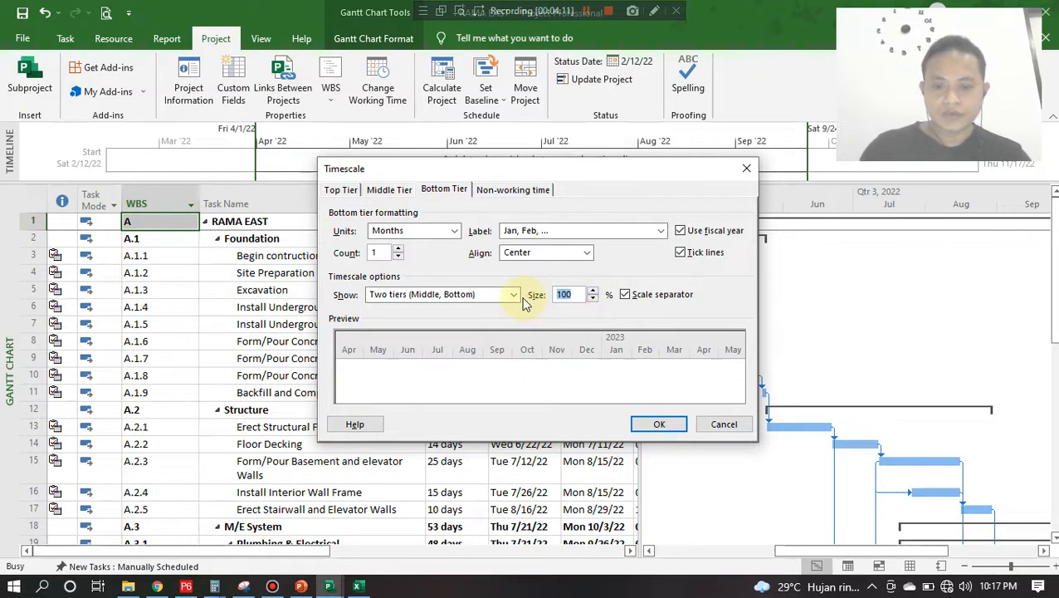
click(660, 424)
click(544, 342)
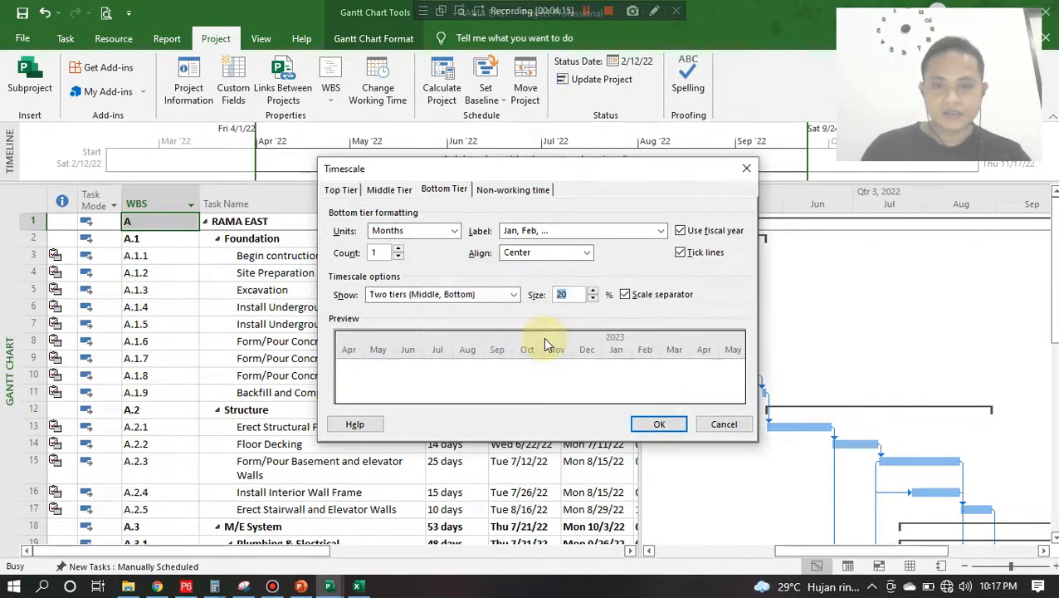
click(595, 291)
click(594, 290)
click(594, 291)
click(594, 290)
click(594, 290)
click(595, 290)
click(656, 425)
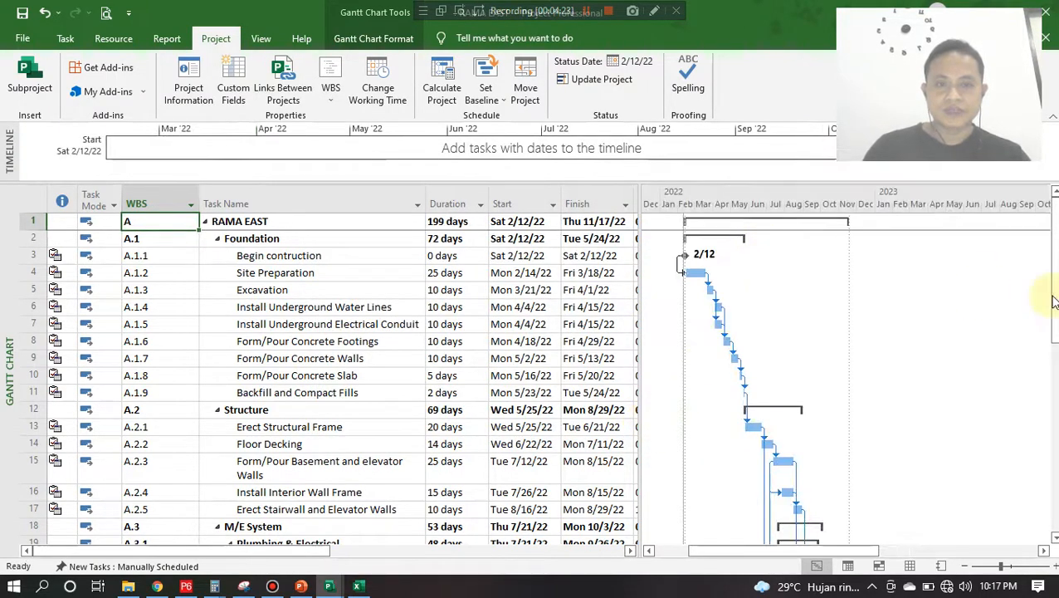
drag(1053, 301, 1052, 490)
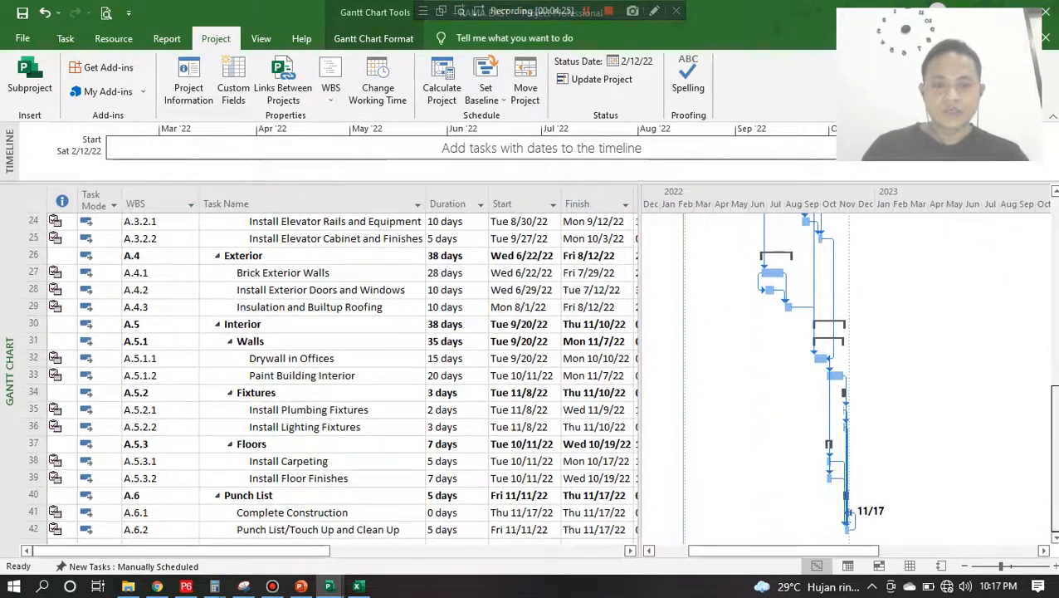
scroll(1053, 425, down, 2)
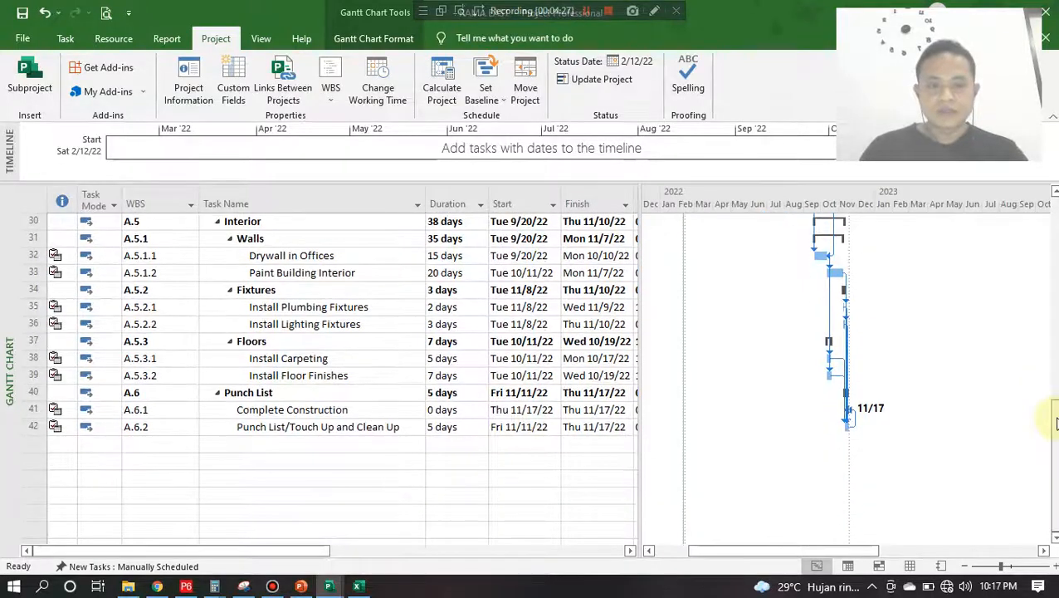
key(ctrl+Home)
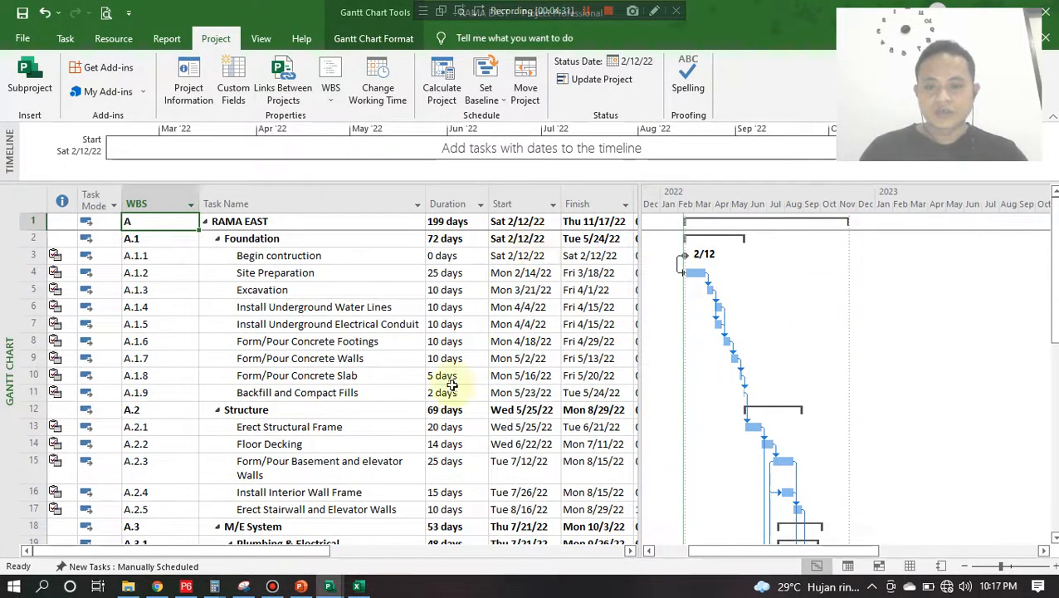
- Switch to PowerPoint, read the slide on scheduling, constraint and shortening, and return to Microsoft Project
click(300, 586)
click(53, 389)
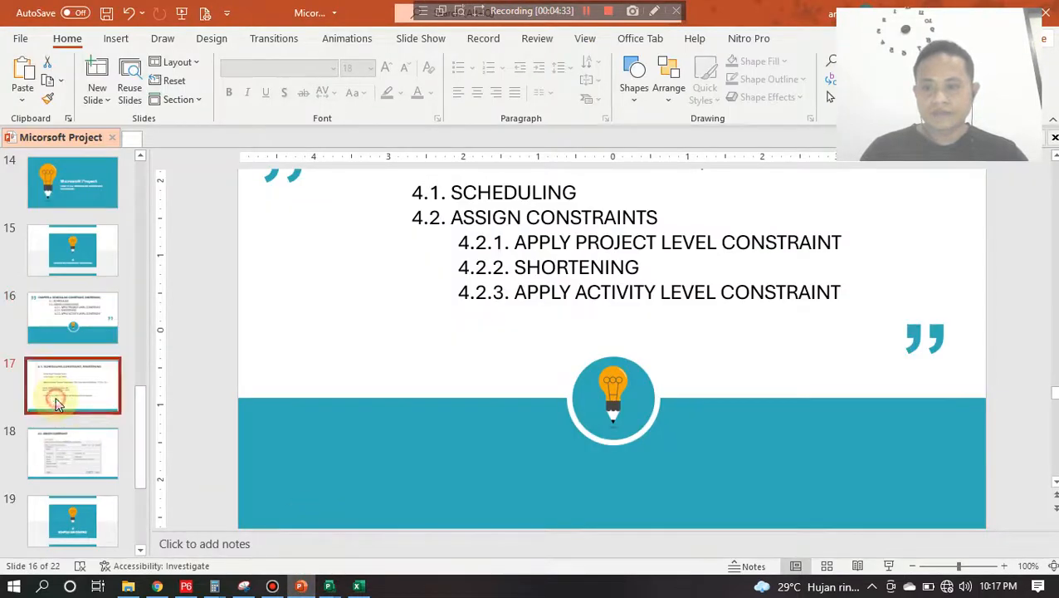
scroll(458, 282, up, 1)
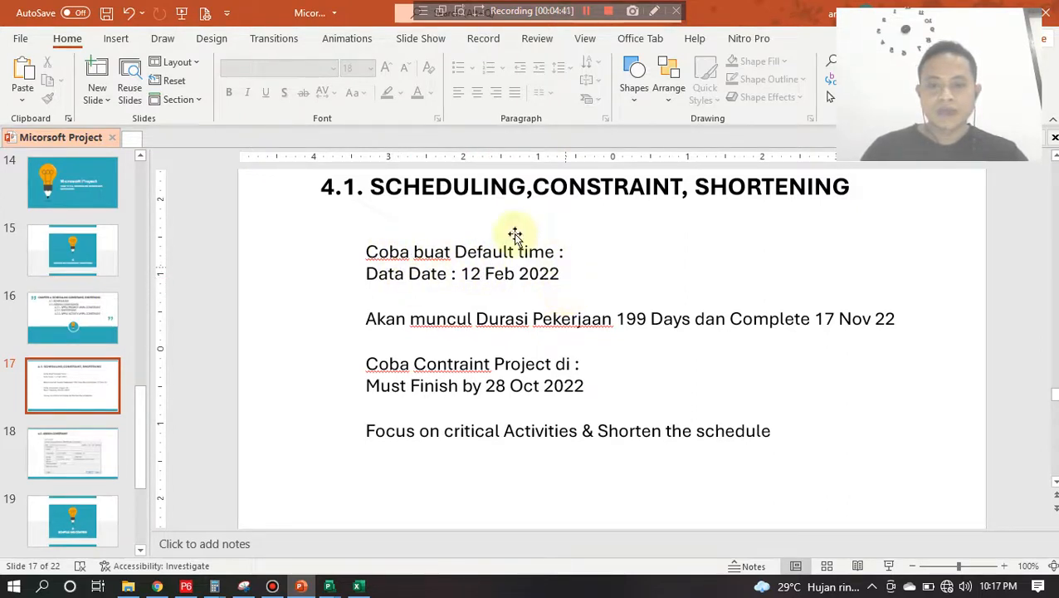
click(359, 587)
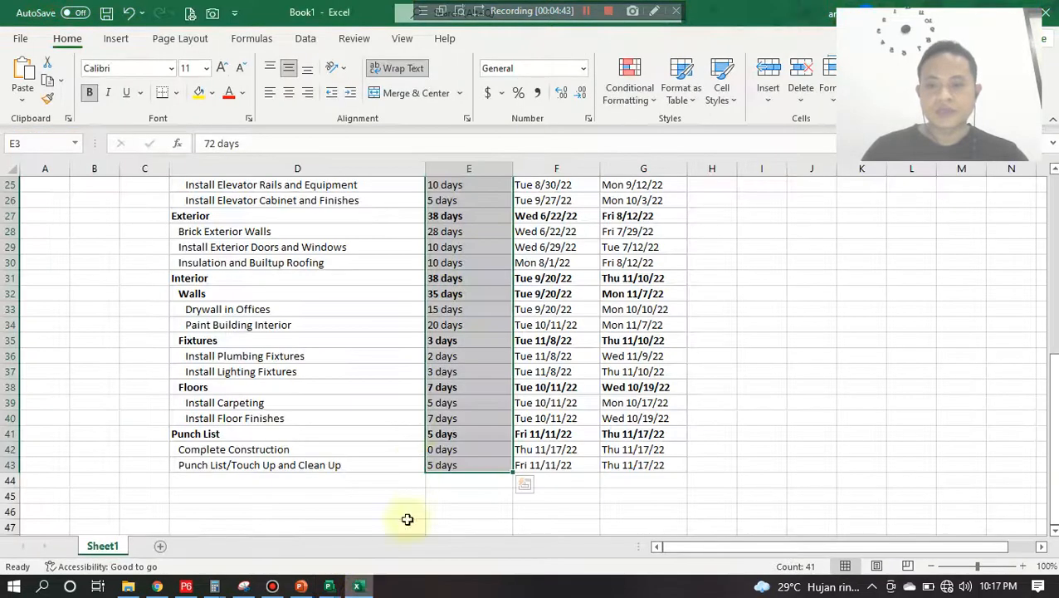
click(301, 587)
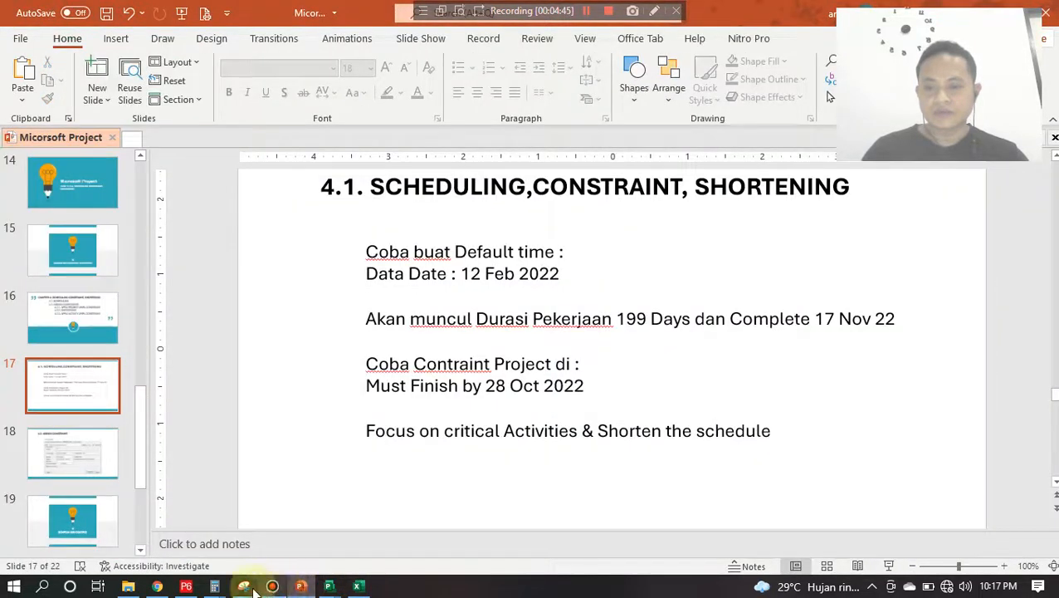
click(329, 588)
click(259, 544)
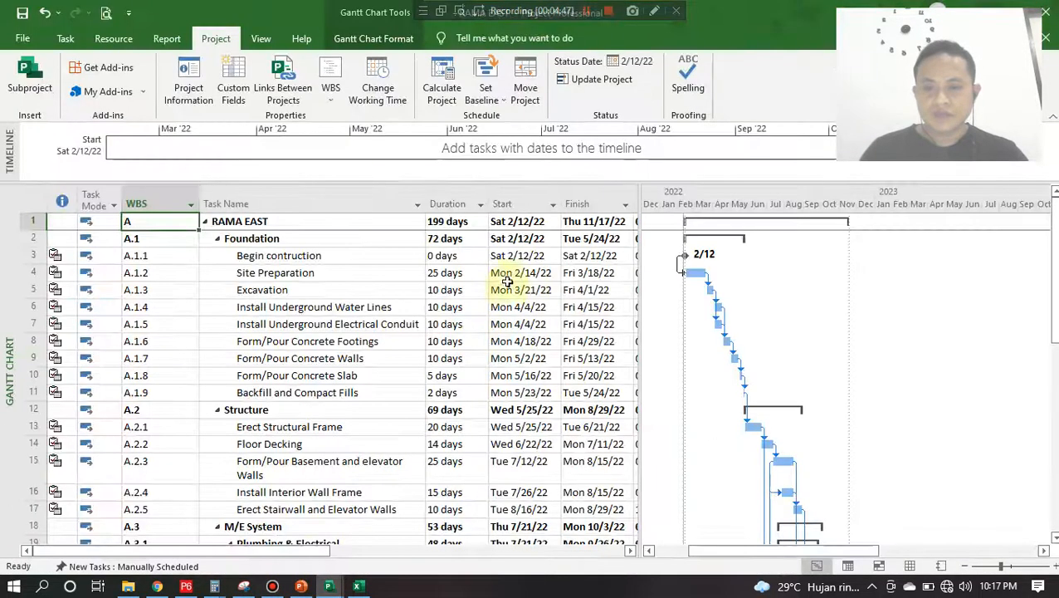
- Check the start date of the Begin contruction task and the finish date of the Punch List/Touch Up and Clean Up task
click(528, 256)
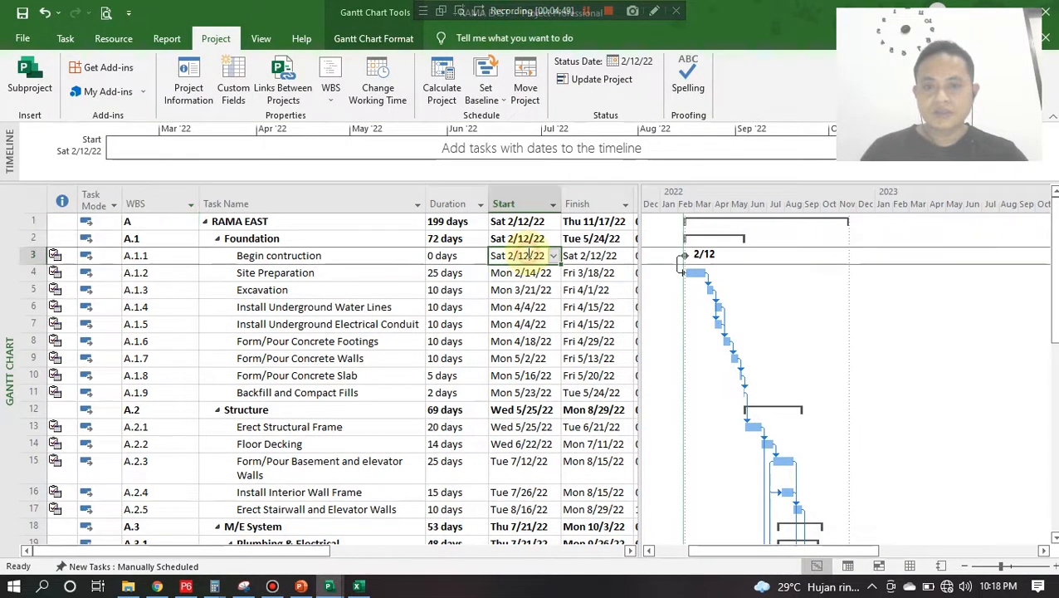
click(555, 256)
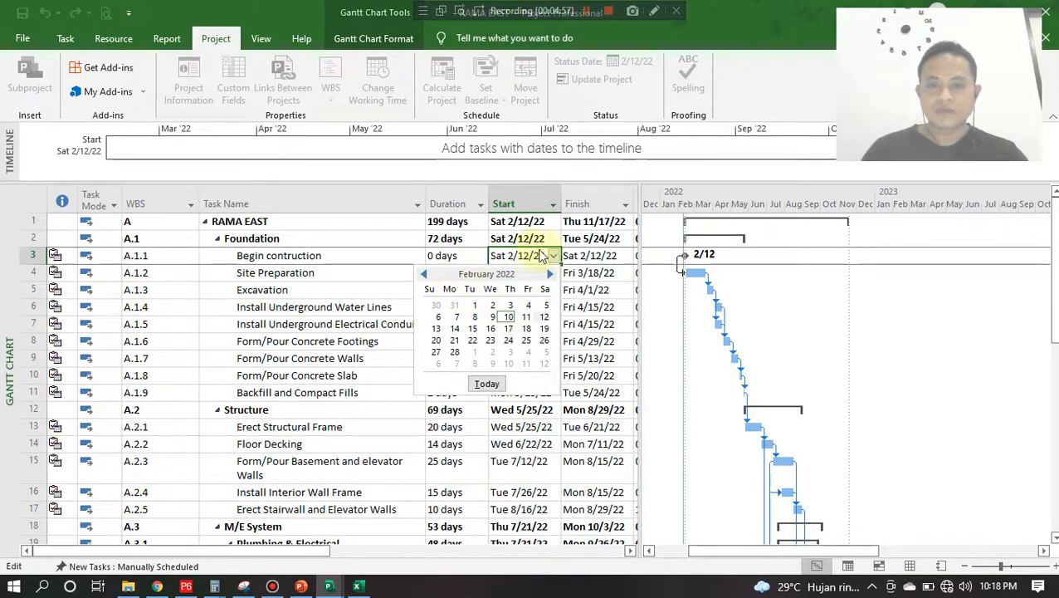
click(540, 244)
drag(1054, 306, 1054, 540)
scroll(846, 540, down, 1)
scroll(640, 435, down, 1)
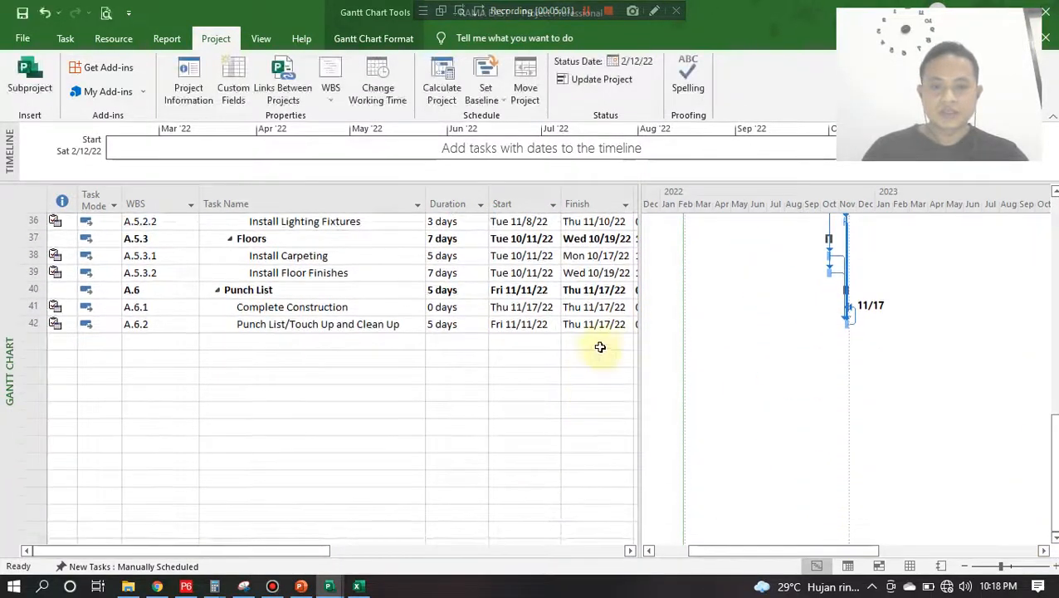
click(608, 326)
scroll(608, 464, up, 10)
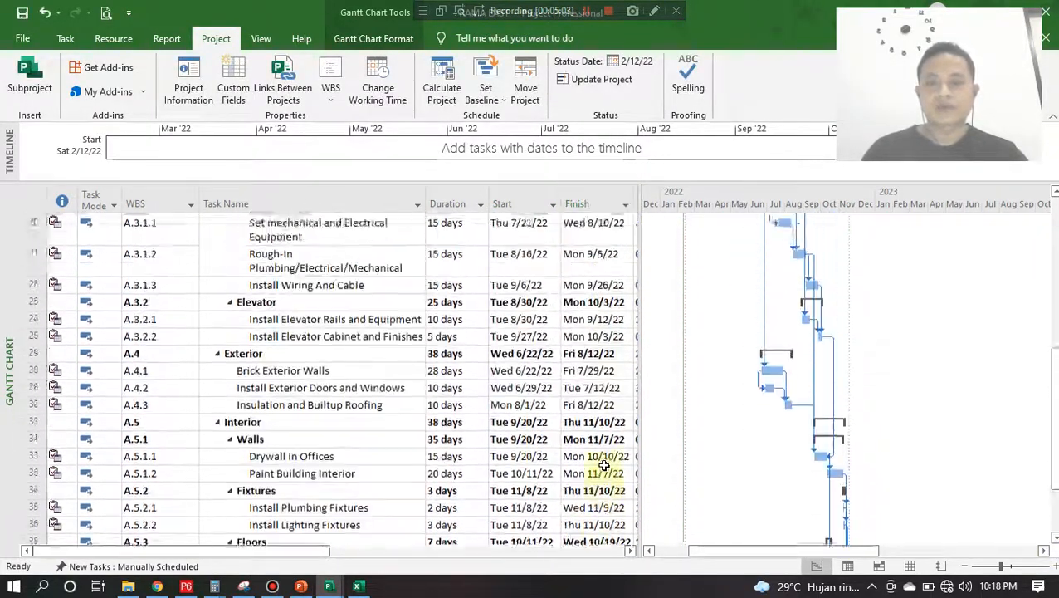
scroll(604, 465, up, 4)
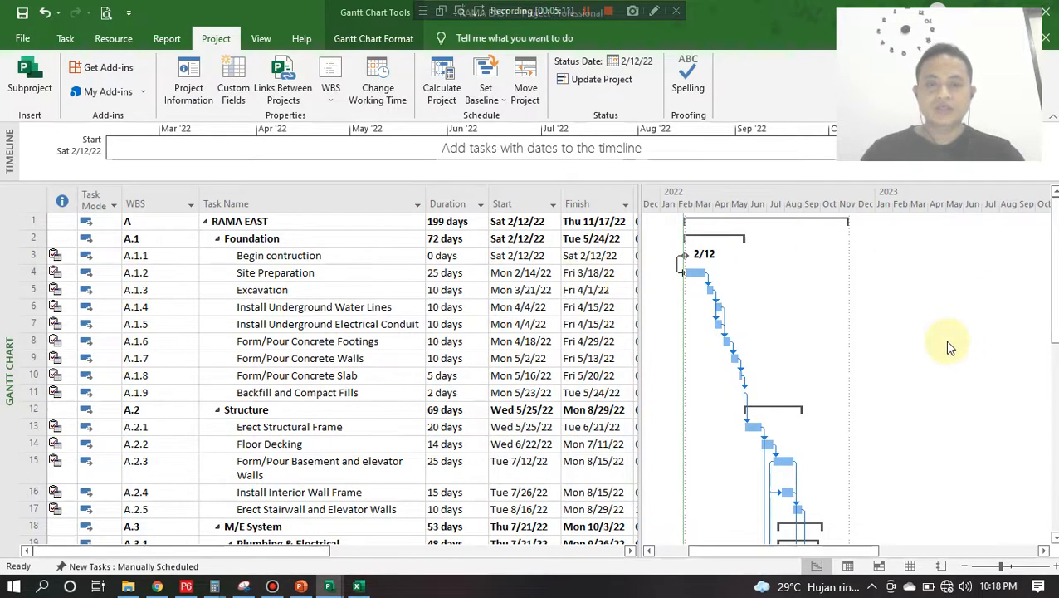
scroll(951, 349, down, 4)
scroll(950, 349, down, 7)
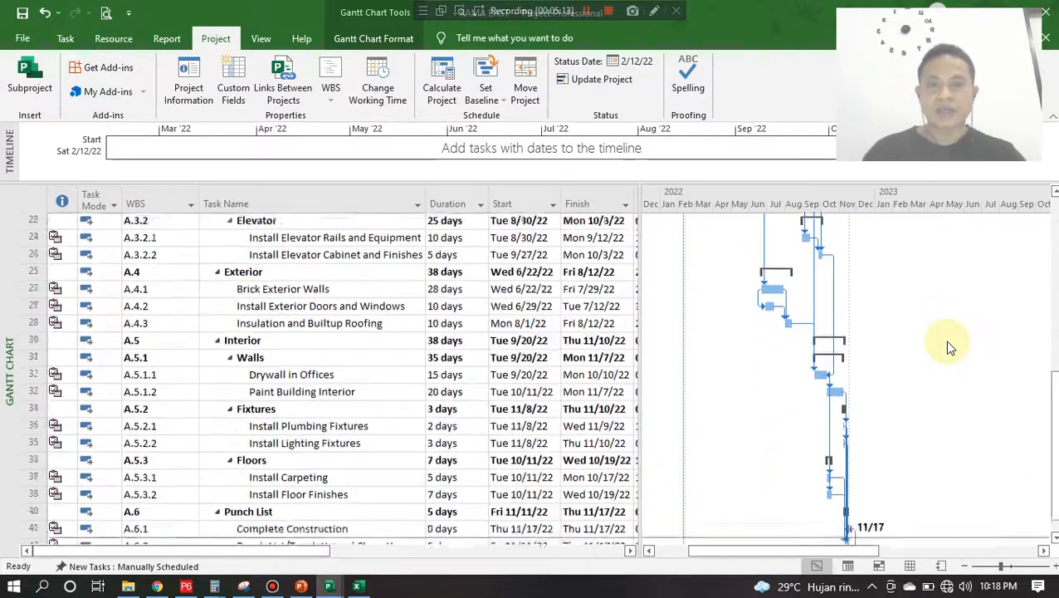
scroll(950, 349, up, 11)
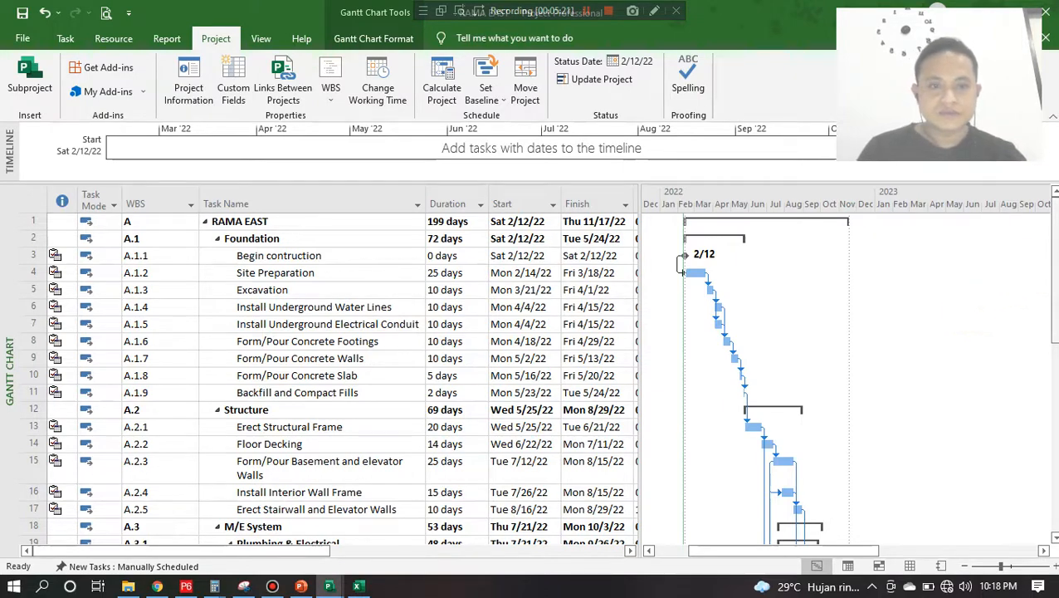
scroll(540, 370, down, 8)
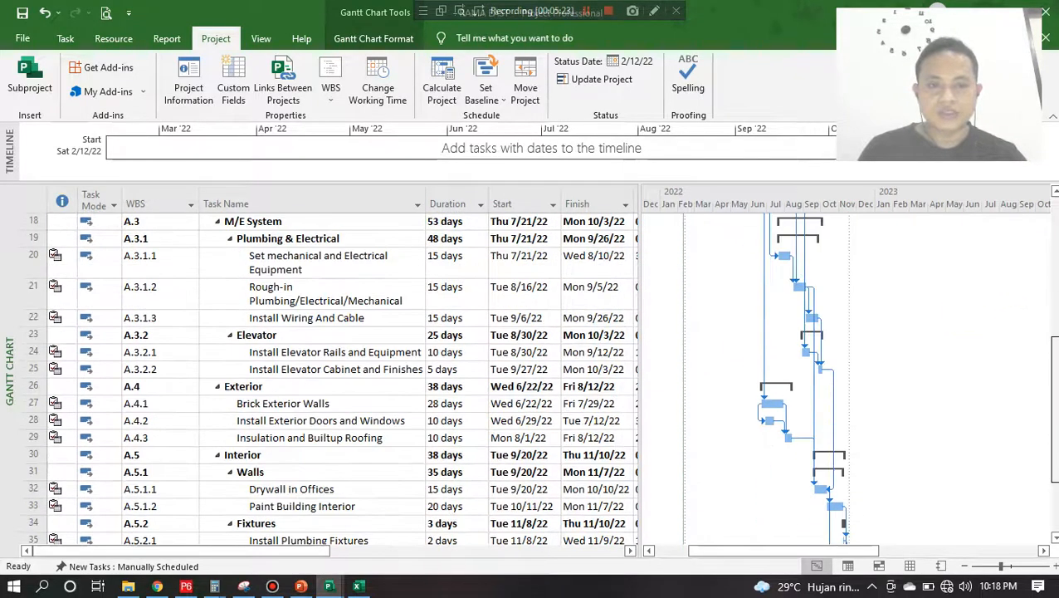
scroll(1046, 448, down, 2)
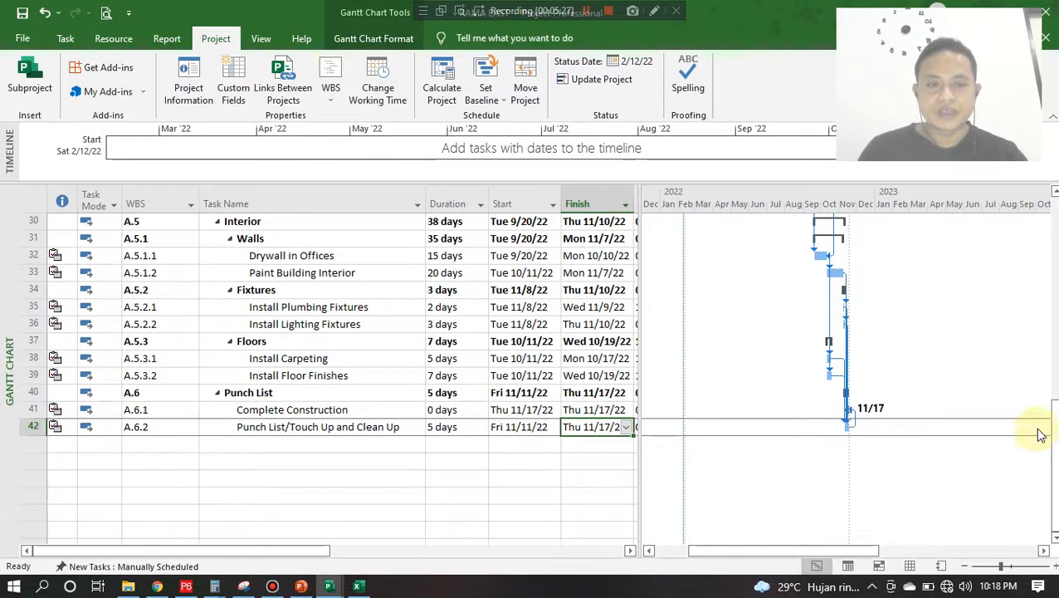
- Look over the schedule from first to last task and open the task information of Punch List/Touch Up and Clean Up
scroll(1050, 431, up, 9)
scroll(1049, 432, up, 2)
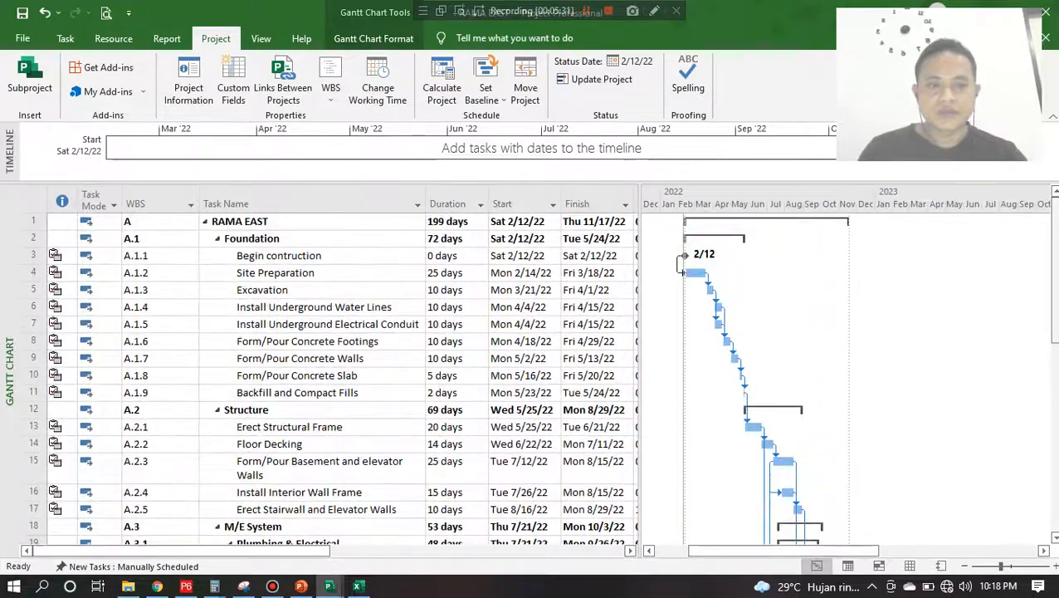
scroll(1049, 373, down, 9)
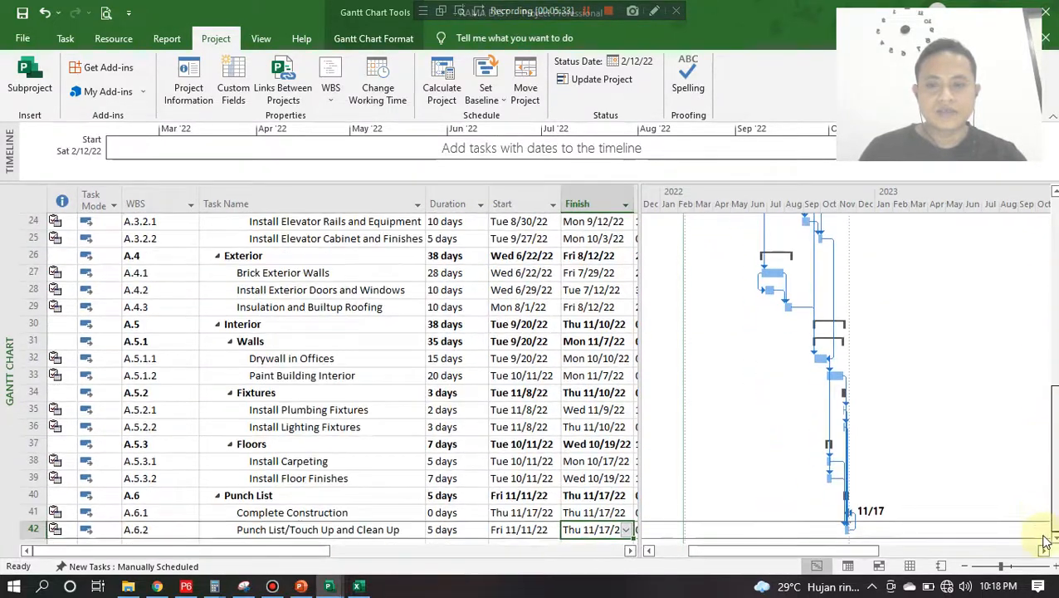
scroll(518, 487, down, 1)
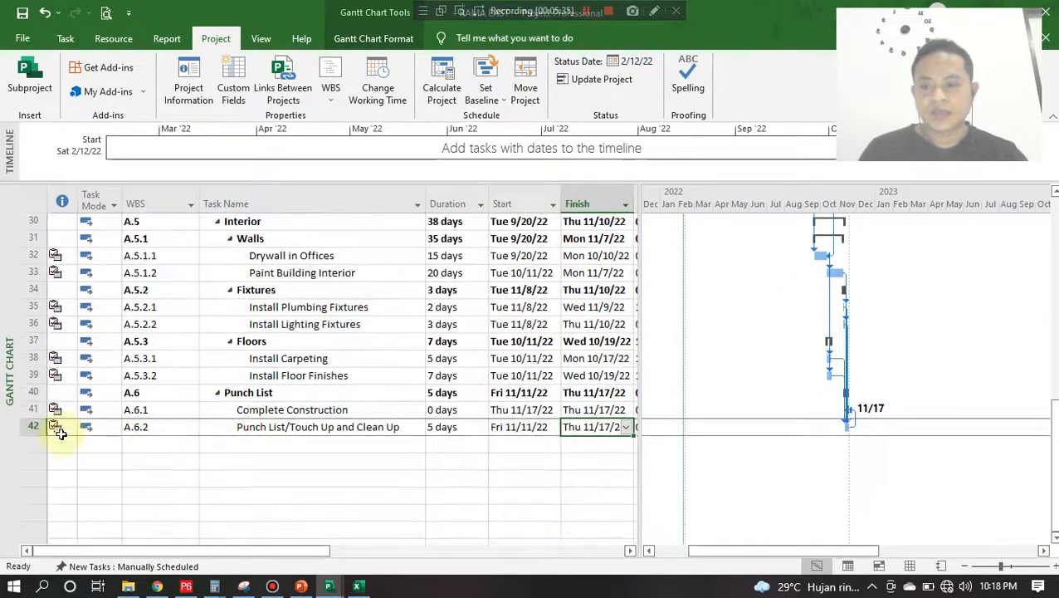
mouse_move(59, 432)
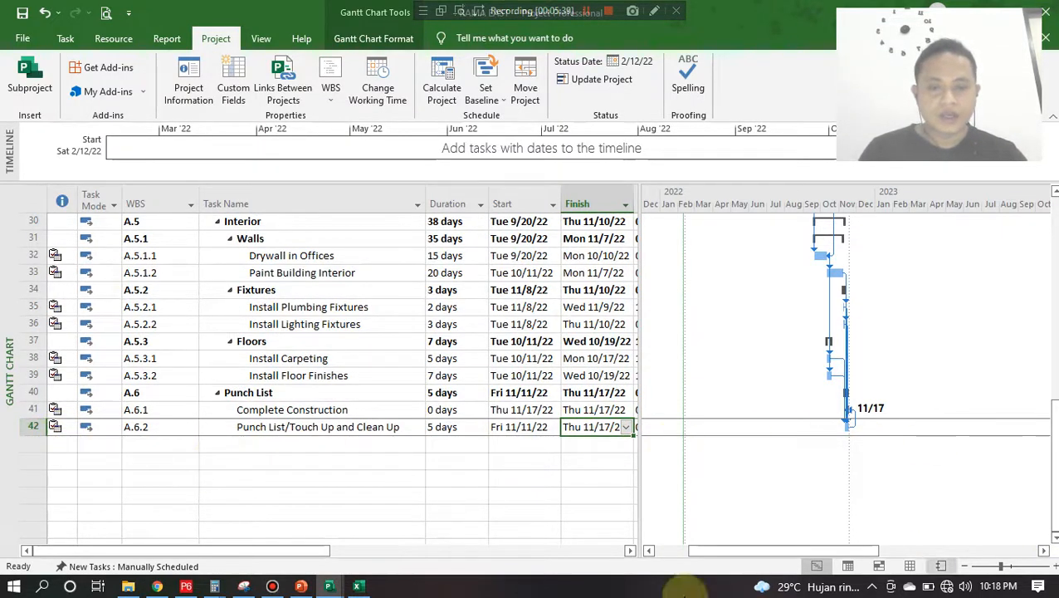
click(33, 427)
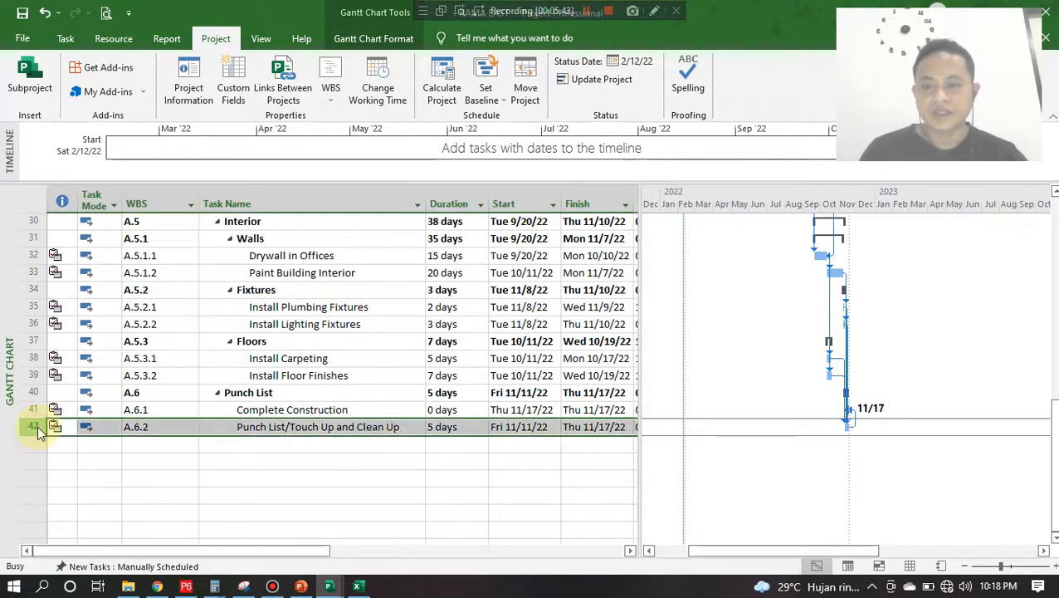
double_click(42, 426)
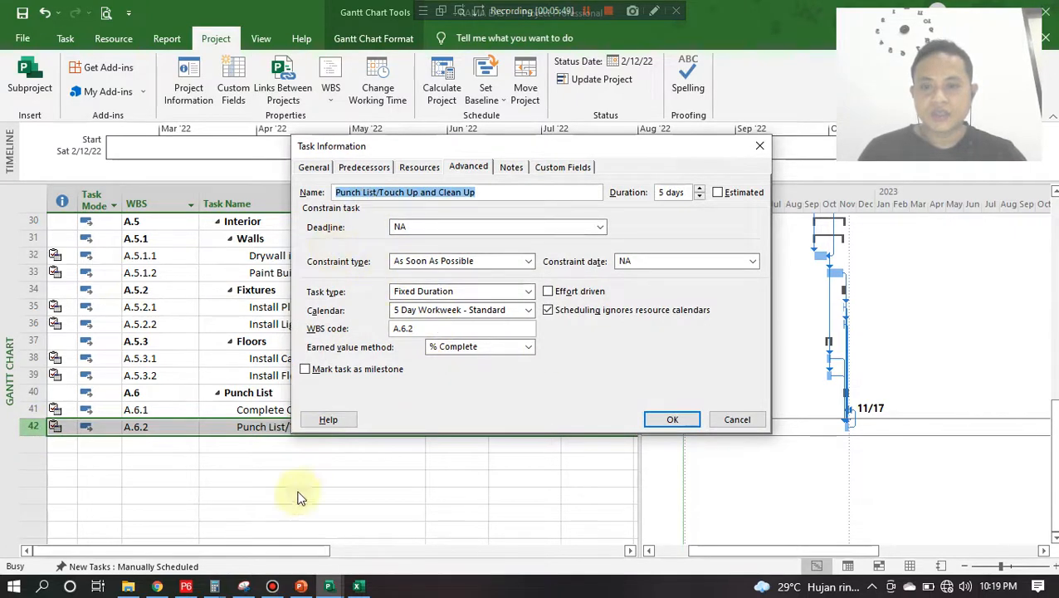
- Switch to PowerPoint, read the project constraint date on the scheduling slide, and return to the project in Microsoft Project
click(301, 587)
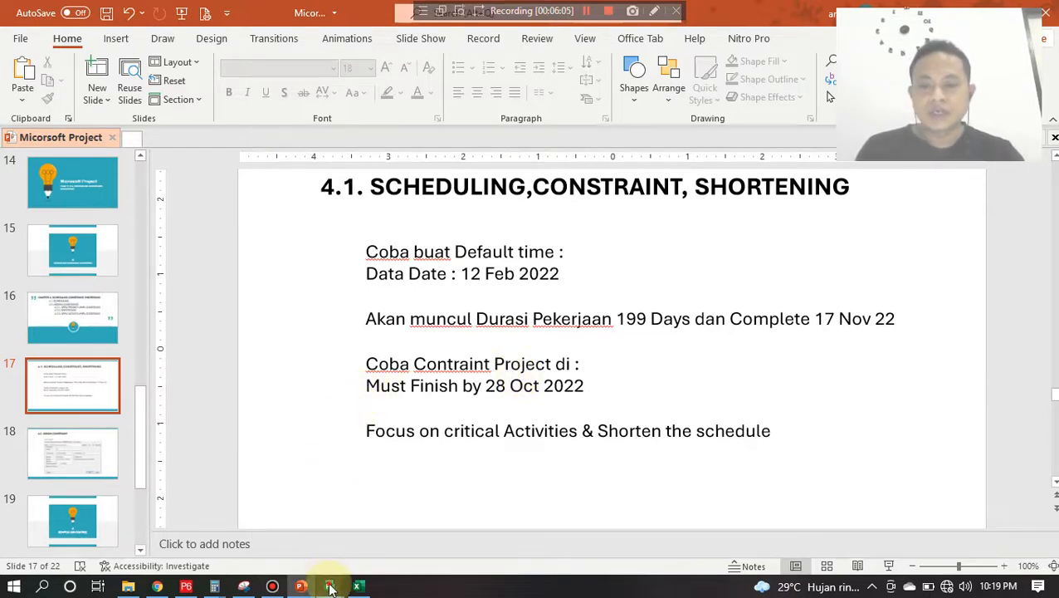
mouse_move(330, 588)
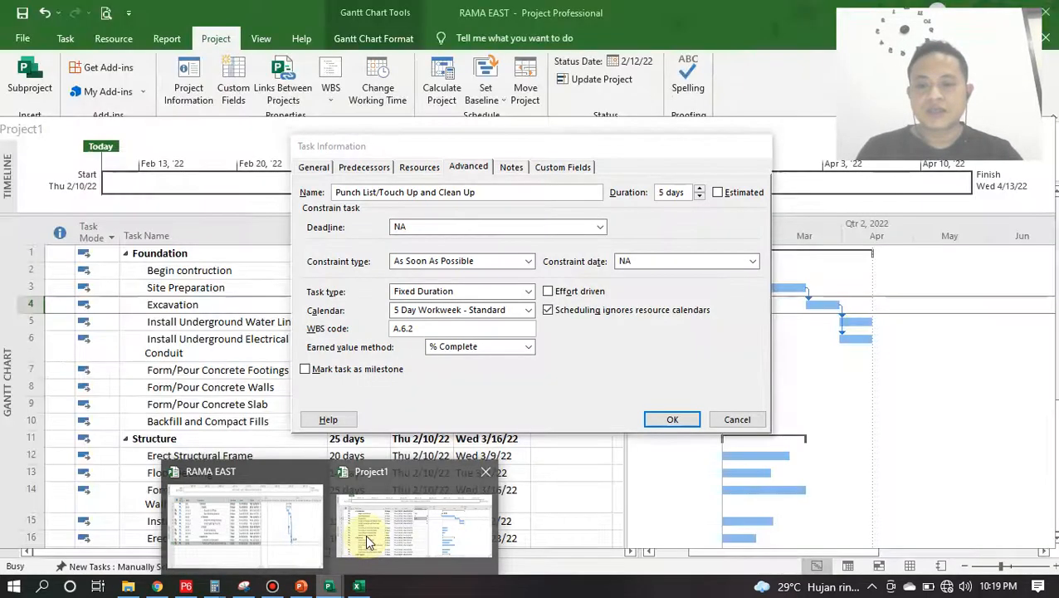
click(368, 540)
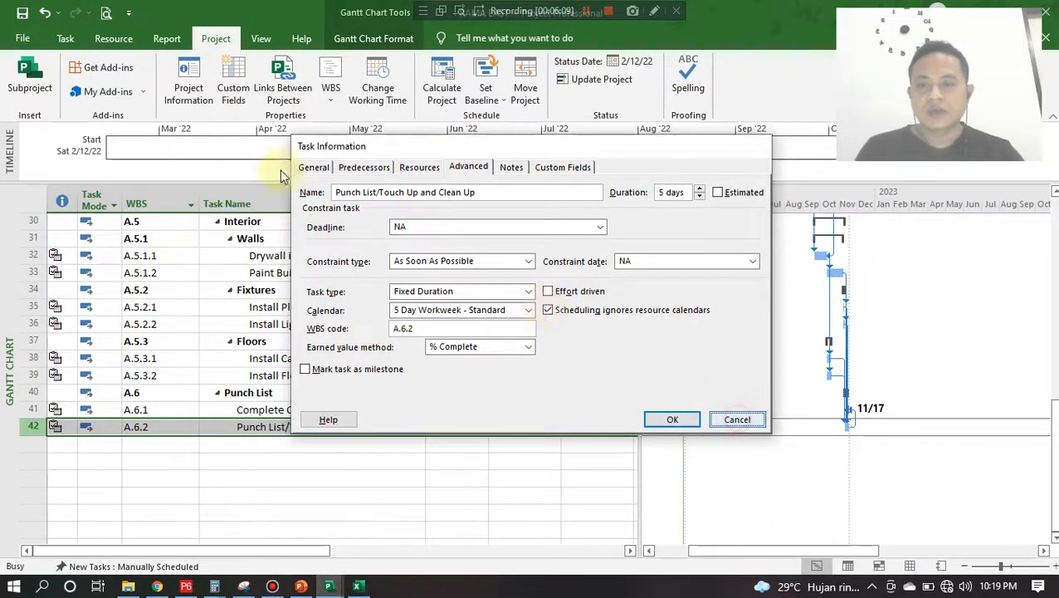
- Close the task information without changes and check the start, finish and status dates in the RAMA EAST project information
click(737, 420)
click(196, 87)
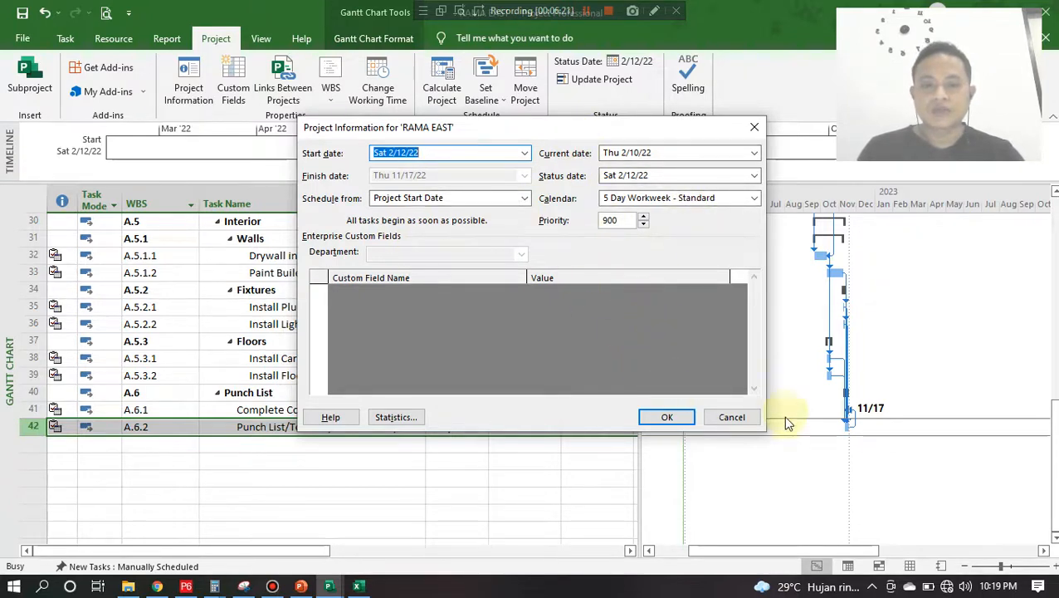
click(732, 417)
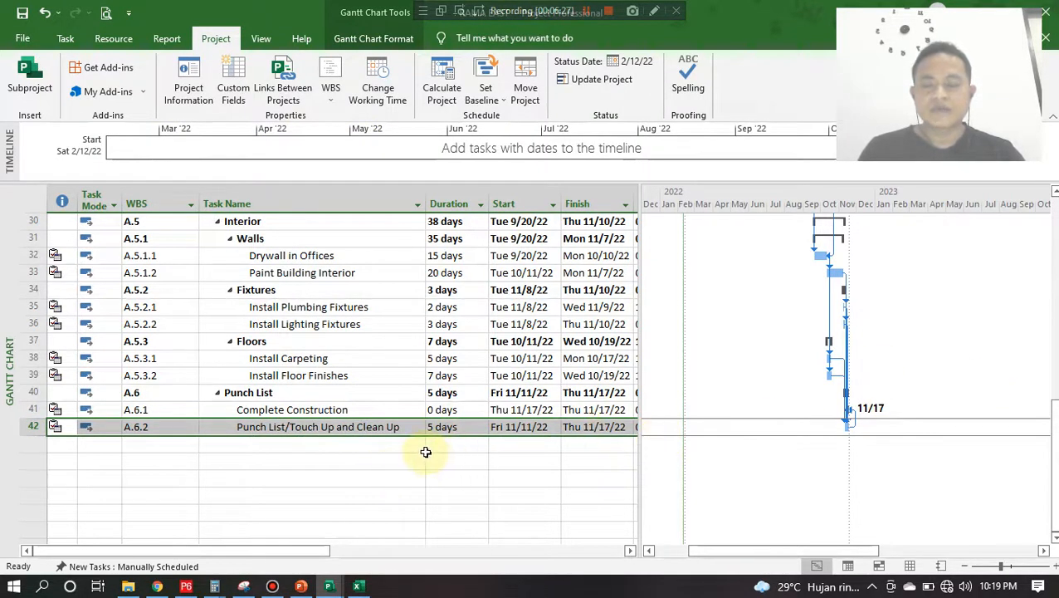
- Reopen the task information of Punch List/Touch Up and Clean Up and set the constraint type to Must Finish On
click(41, 427)
double_click(43, 425)
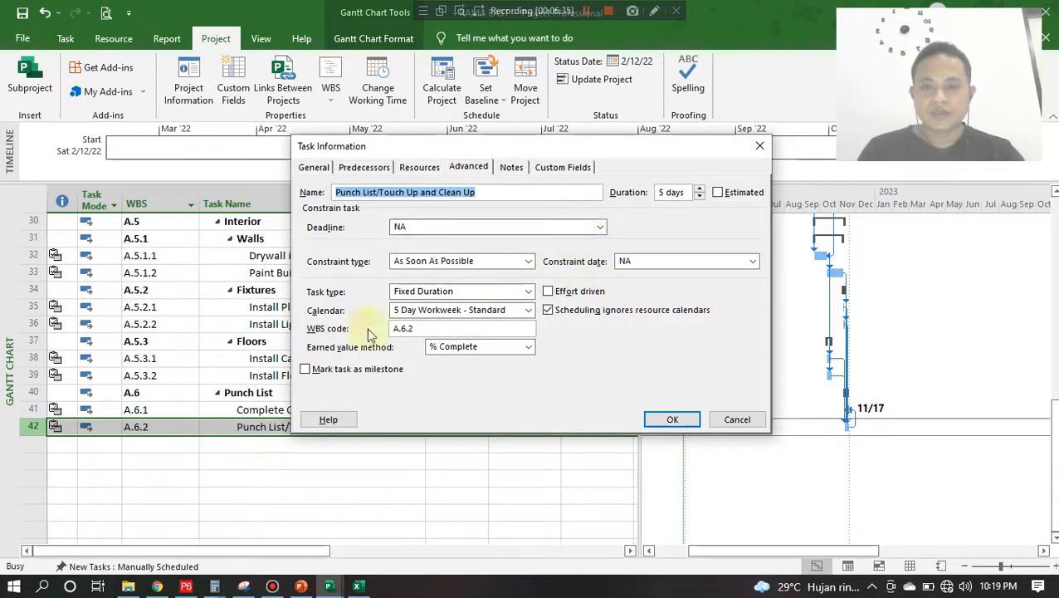
click(529, 262)
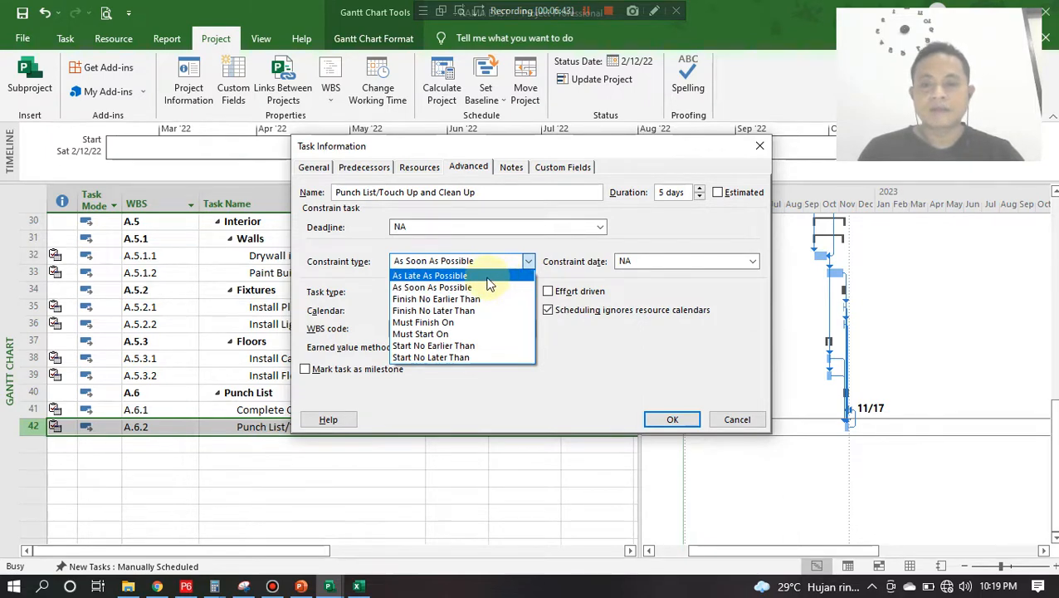
click(455, 323)
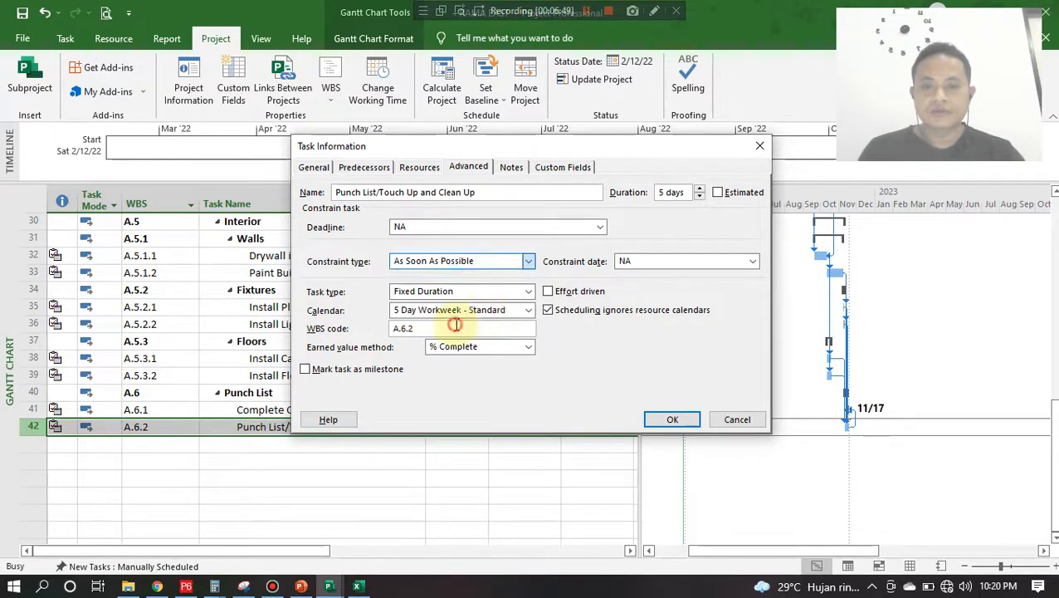
- Set the constraint date to October 28, 2022, apply it, and choose to continue with the Must Finish On constraint
click(754, 262)
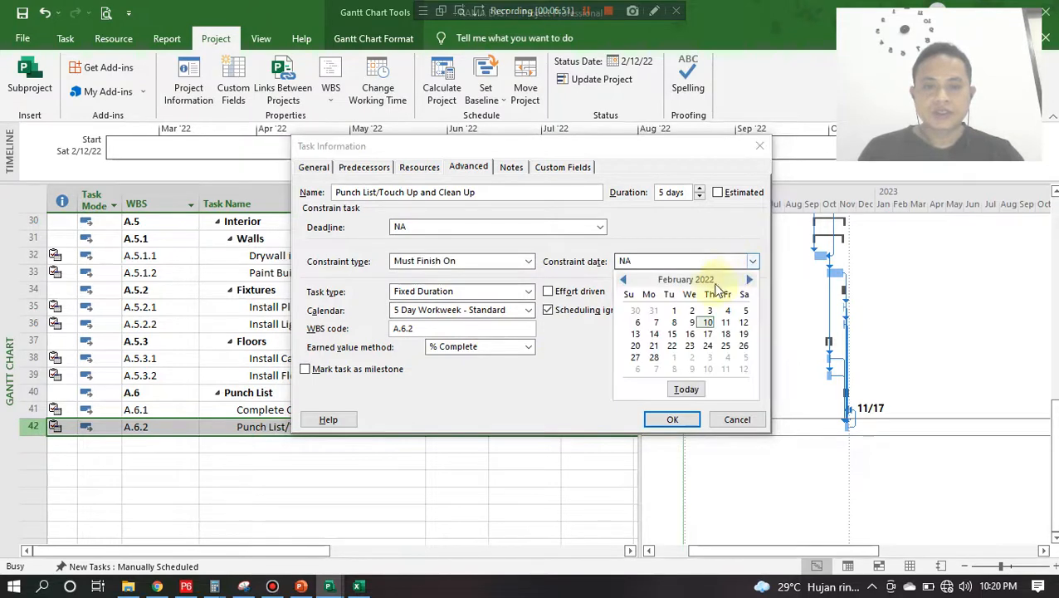
click(749, 281)
click(749, 281)
click(750, 281)
click(749, 281)
click(750, 281)
click(750, 281)
click(750, 281)
click(750, 281)
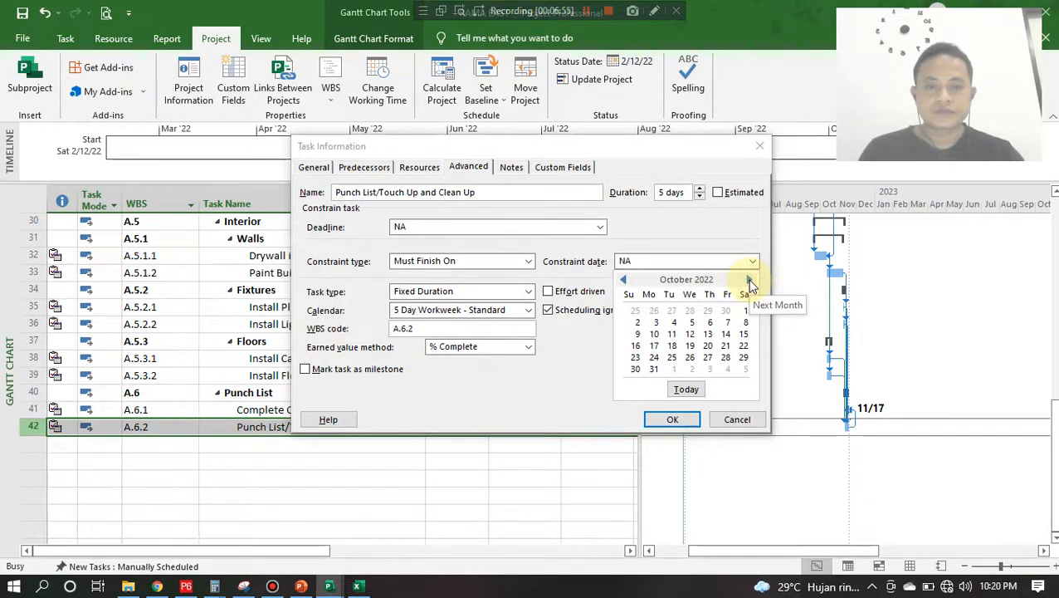
click(726, 356)
click(674, 419)
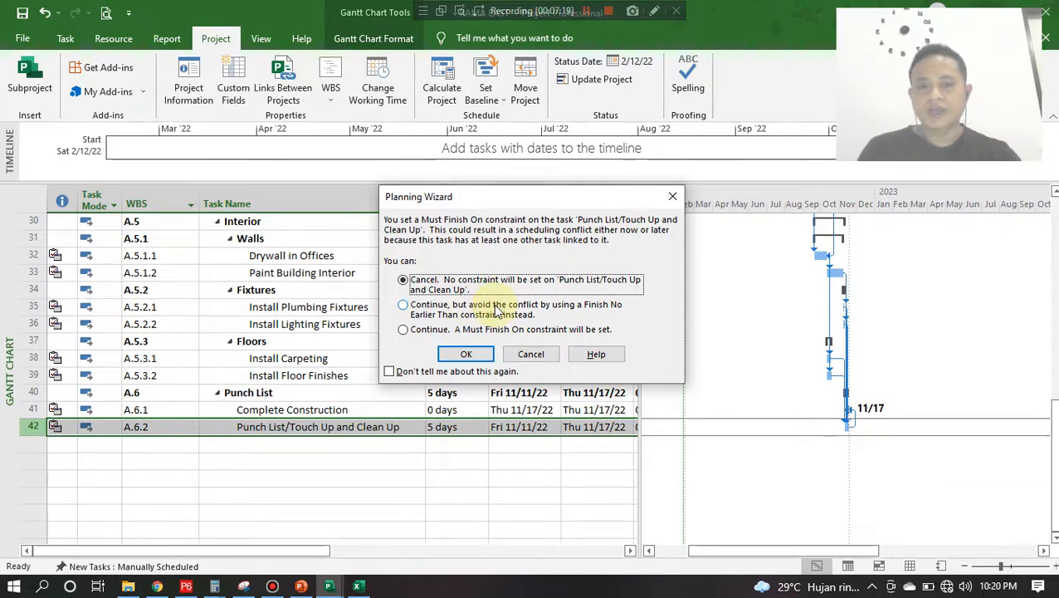
click(465, 330)
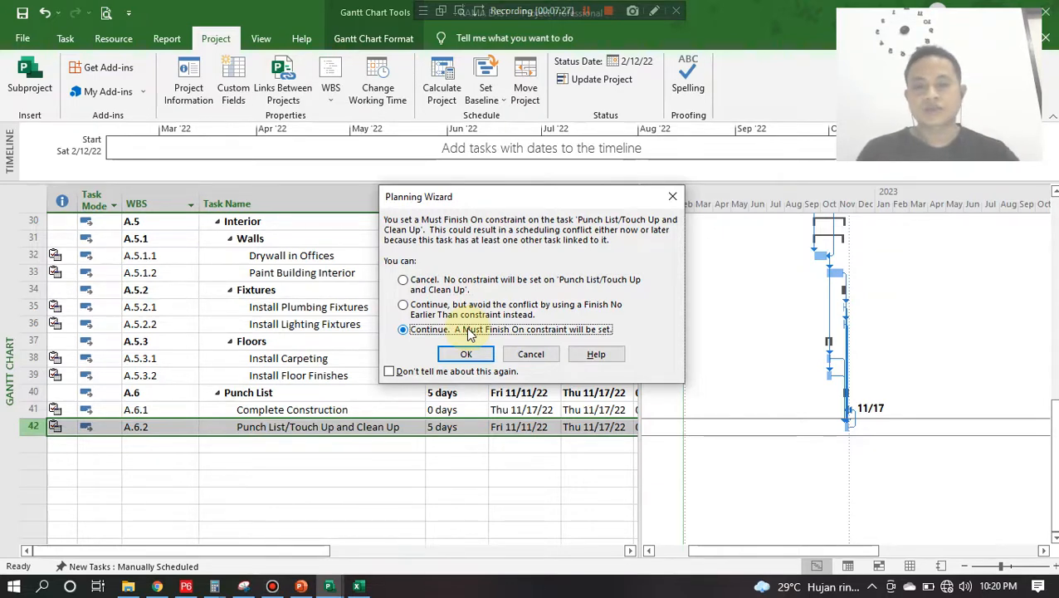
click(466, 354)
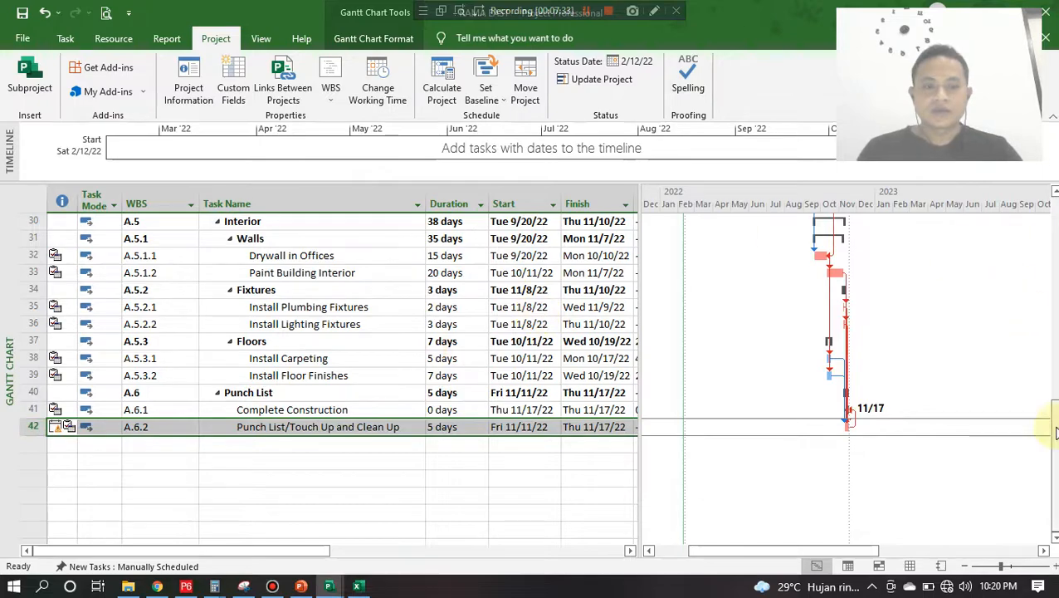
- Examine the critical path in the Gantt chart and check whether the Critical Tasks bar style is enabled
drag(1054, 425, 1054, 259)
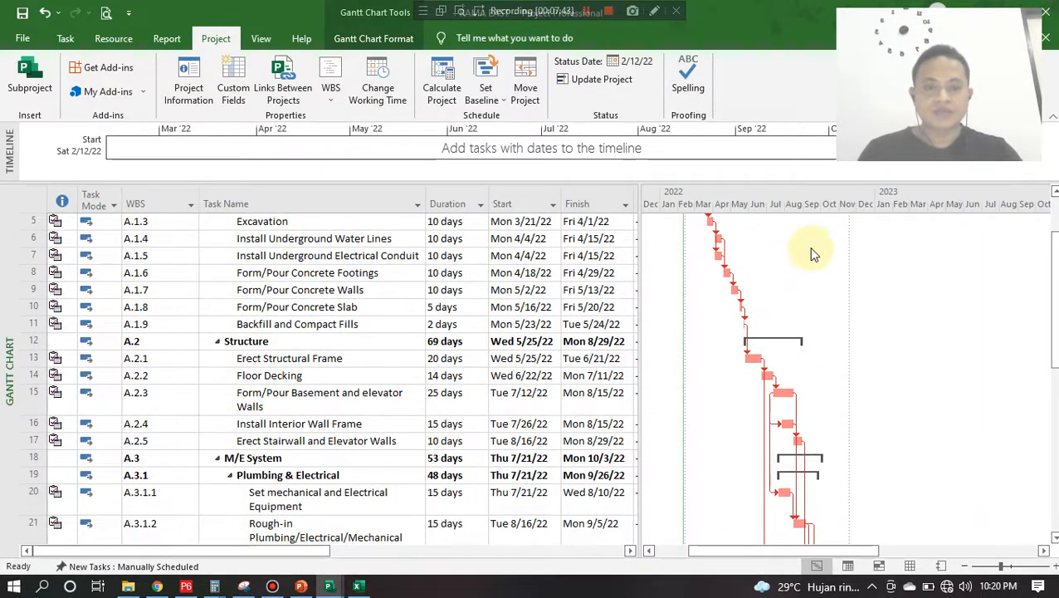
right_click(811, 249)
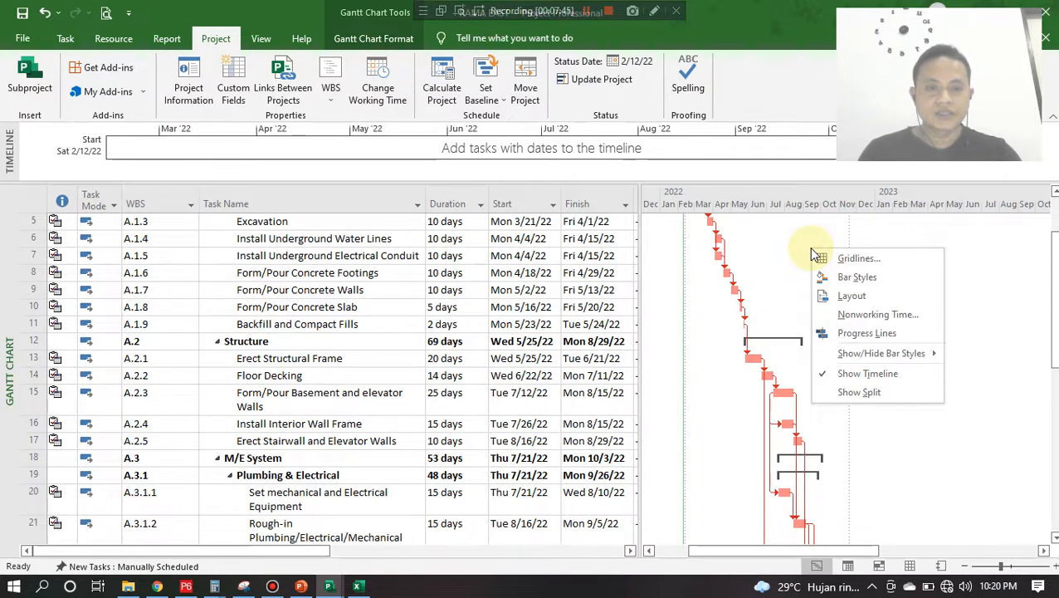
mouse_move(853, 358)
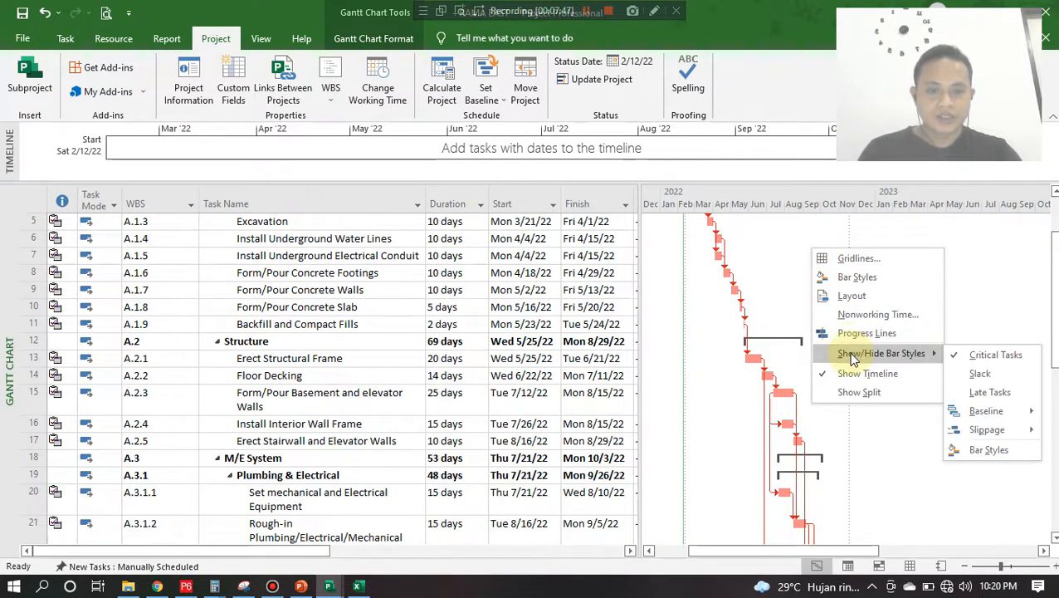
click(977, 304)
scroll(415, 531, up, 2)
scroll(415, 531, down, 8)
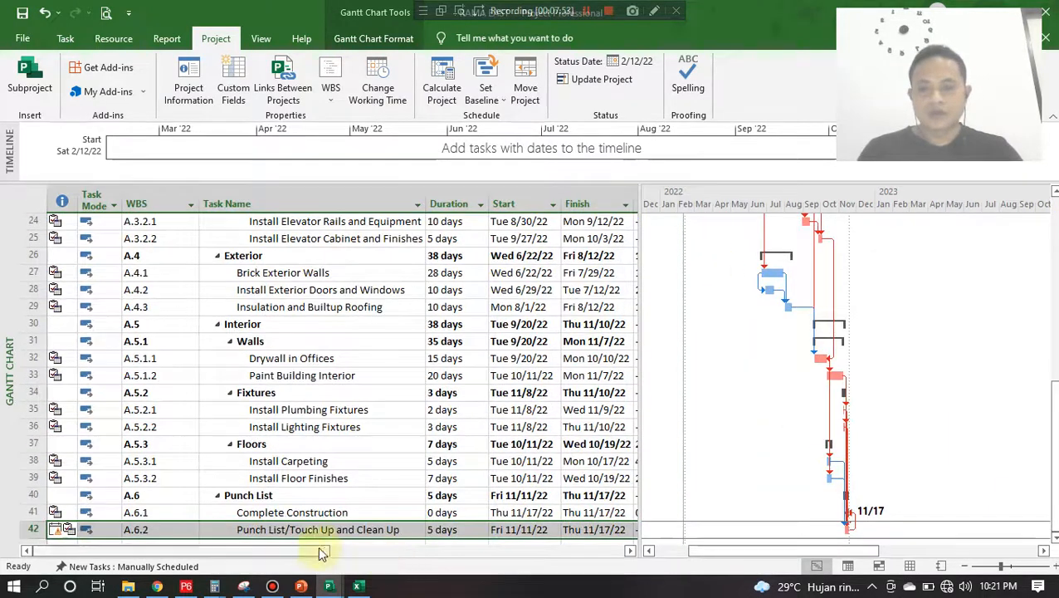
- Switch to PowerPoint, read the critical activities note and the Assign Constraint slide, and return to Microsoft Project
click(302, 586)
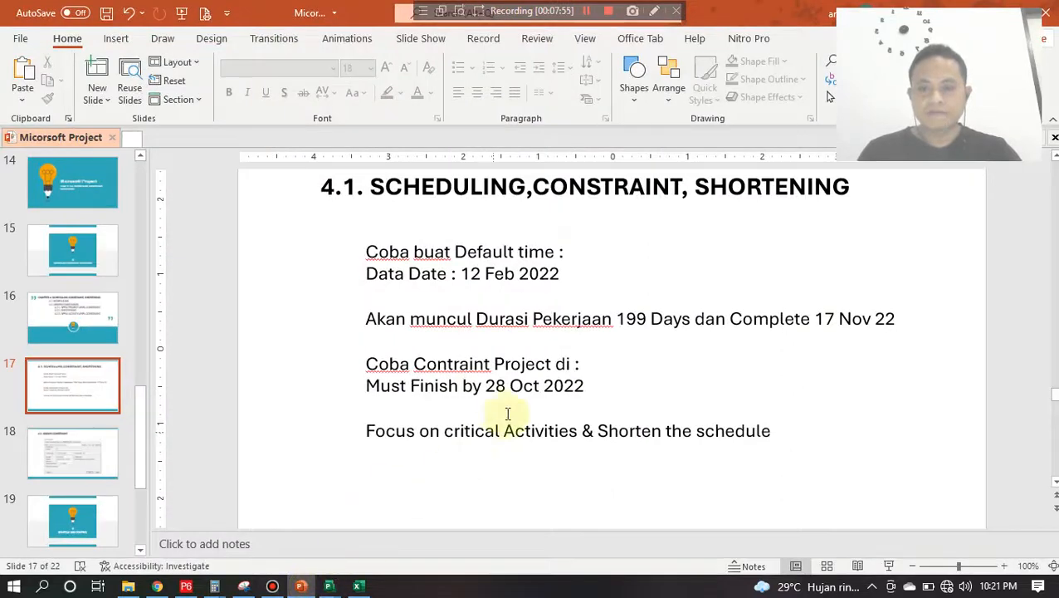
drag(366, 430, 736, 431)
click(71, 457)
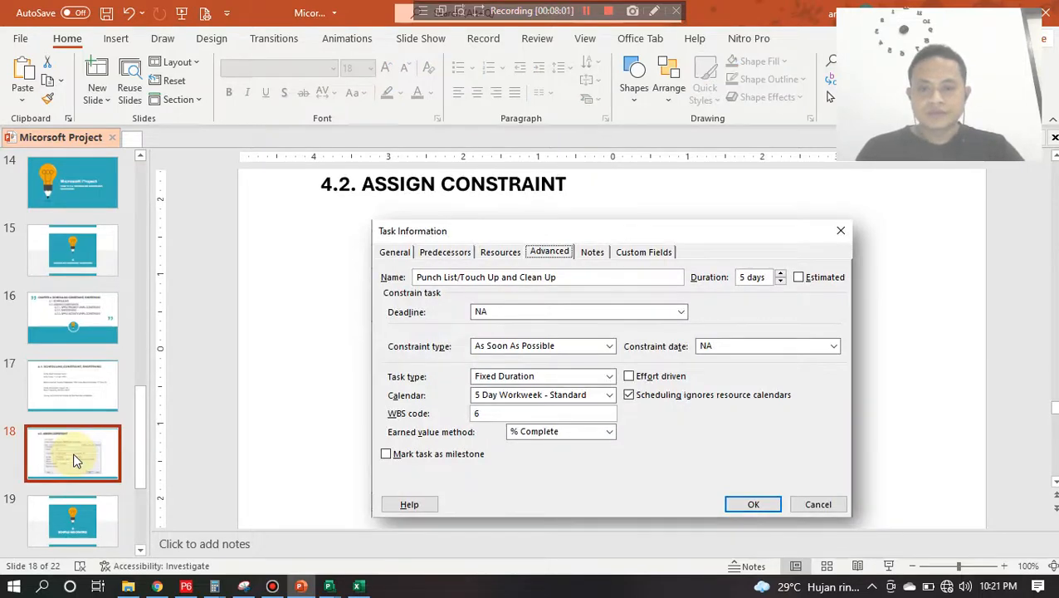
click(301, 586)
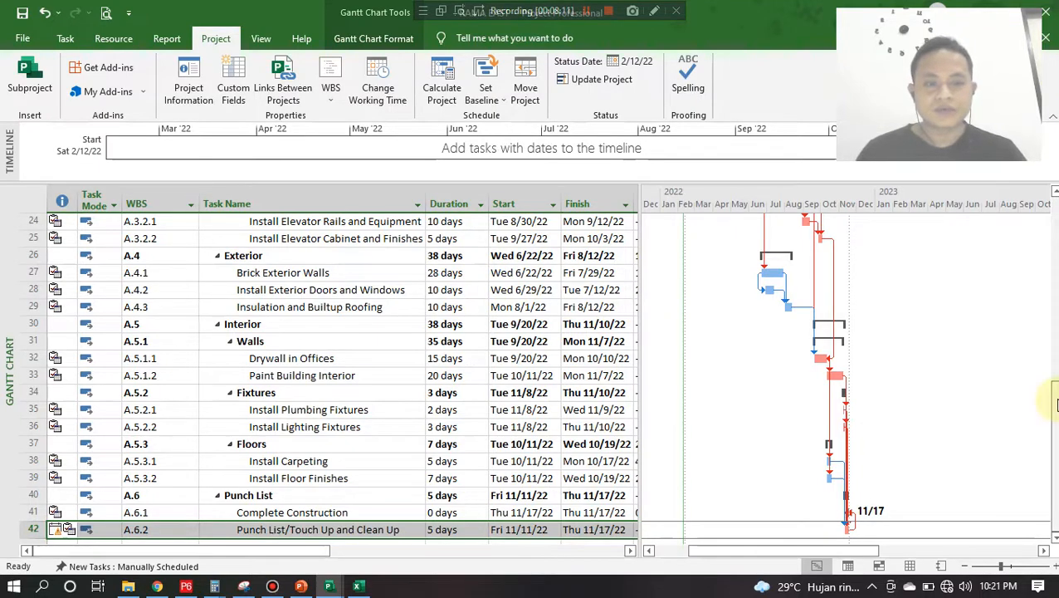
- Widen the task table beside the Gantt chart to show the Total Slack column
scroll(1050, 402, up, 8)
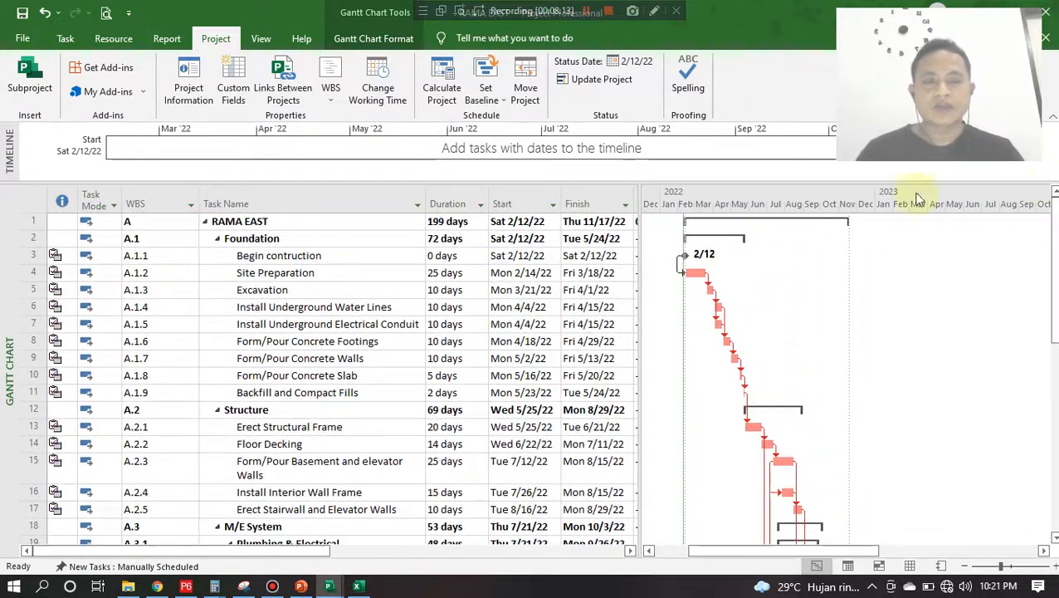
drag(642, 222, 751, 239)
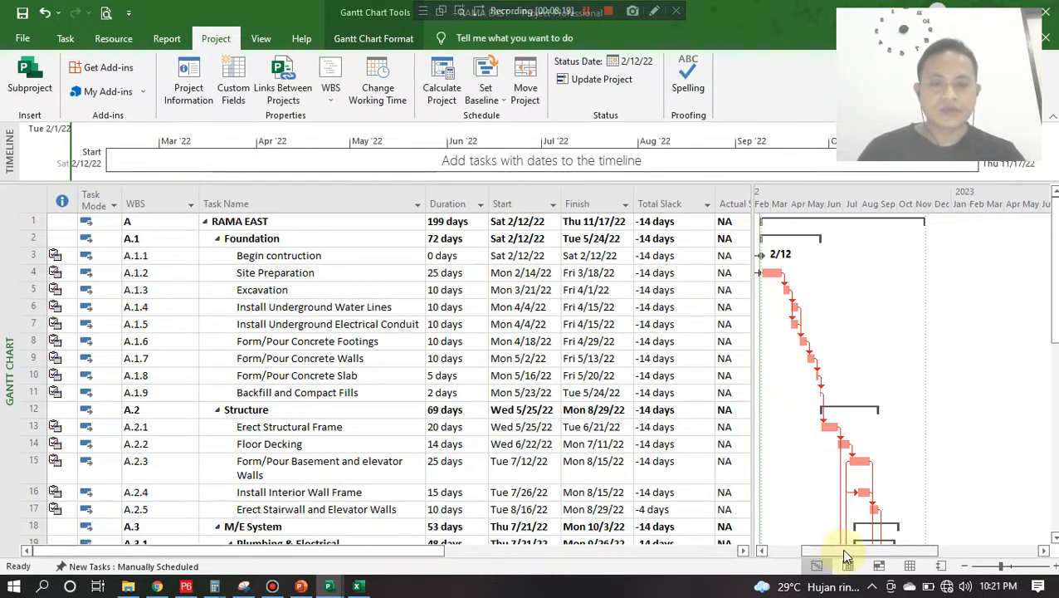
drag(845, 554, 836, 554)
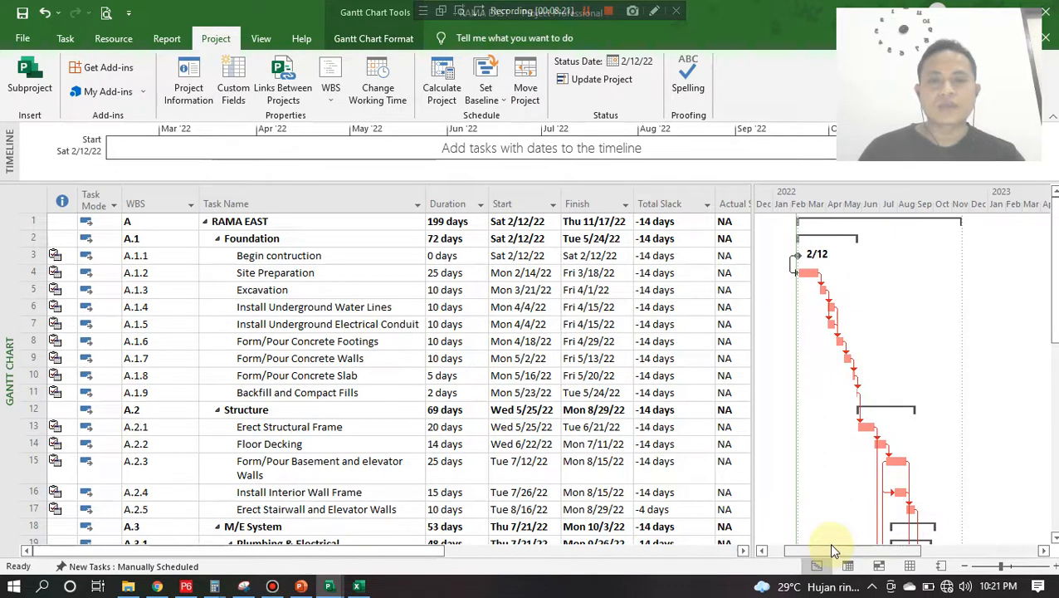
- Hide the Total Slack, Actual Start and Actual Finish columns in the task table
click(670, 199)
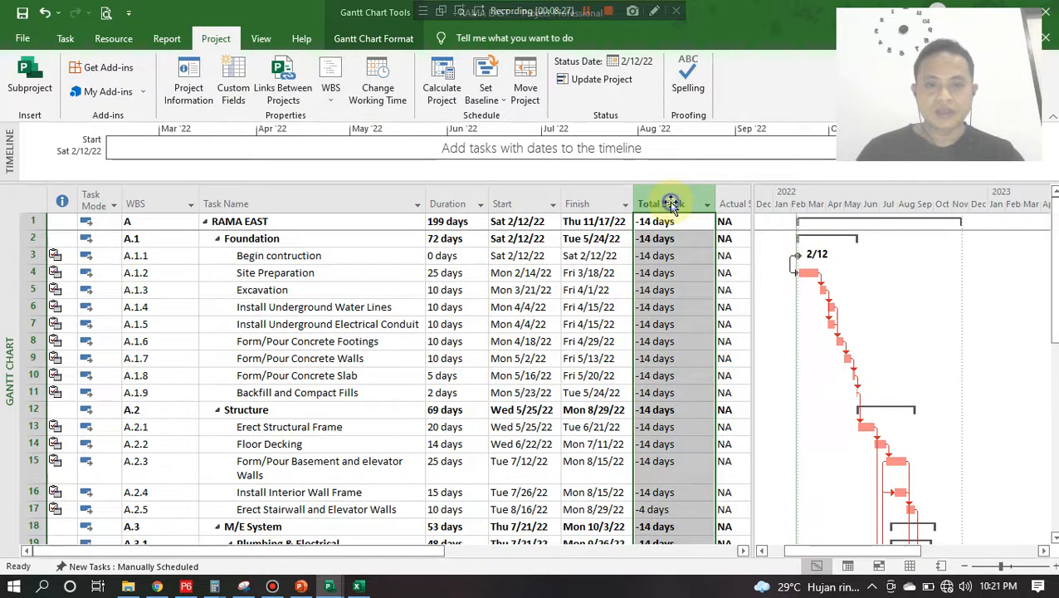
right_click(671, 204)
click(712, 330)
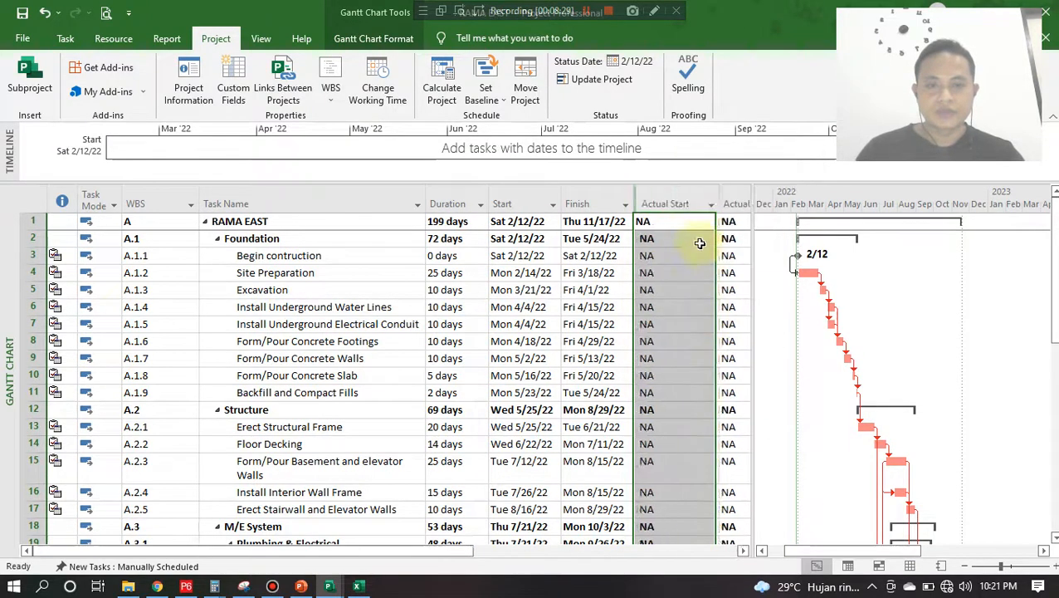
right_click(694, 204)
click(729, 326)
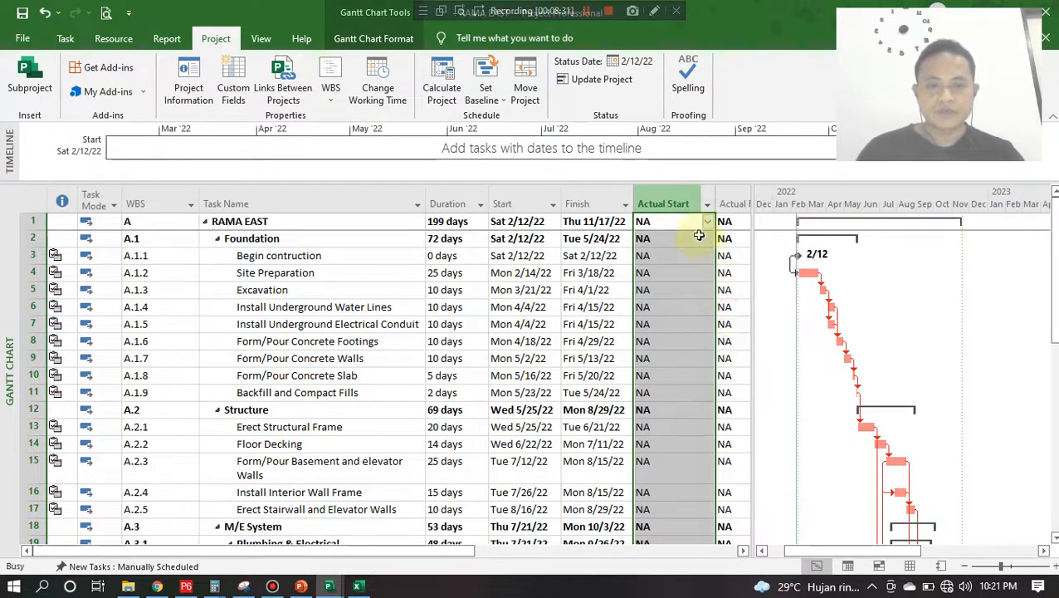
right_click(674, 204)
click(708, 330)
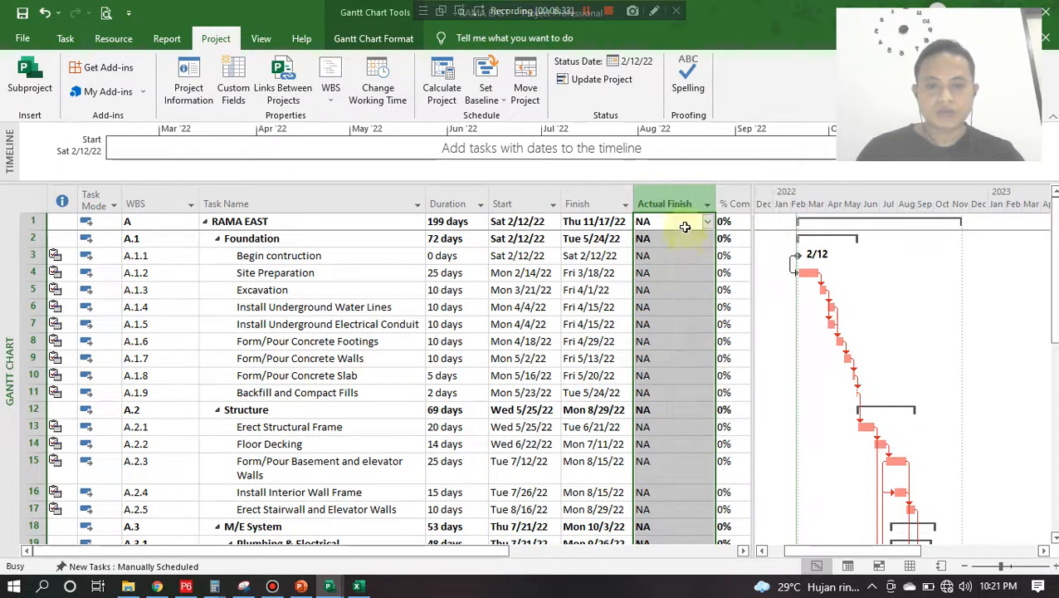
- Hide the % Complete, Predecessors and Resource Names columns in the task table
right_click(710, 216)
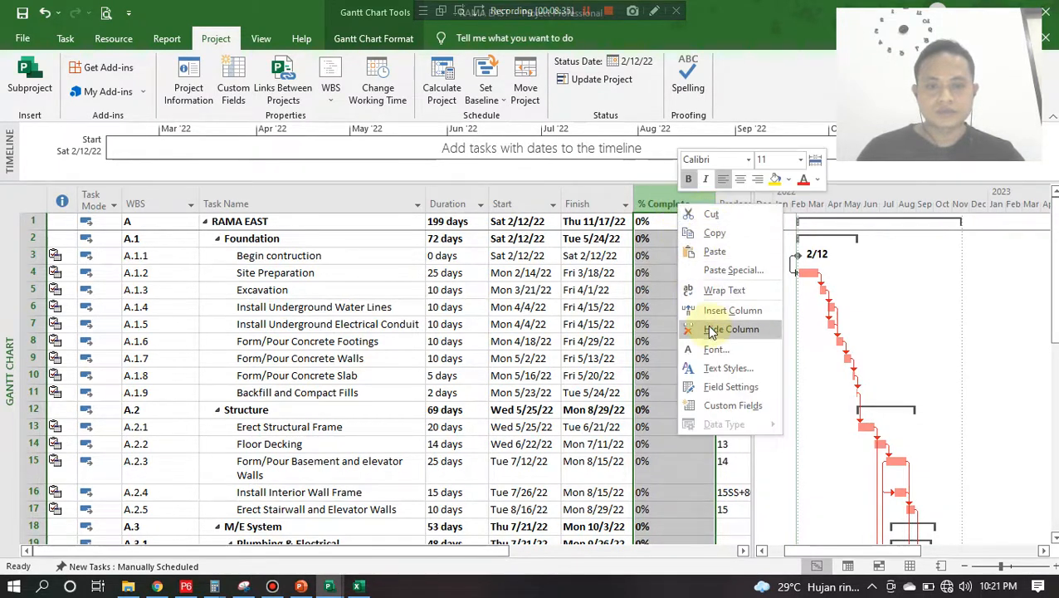
click(726, 328)
right_click(694, 209)
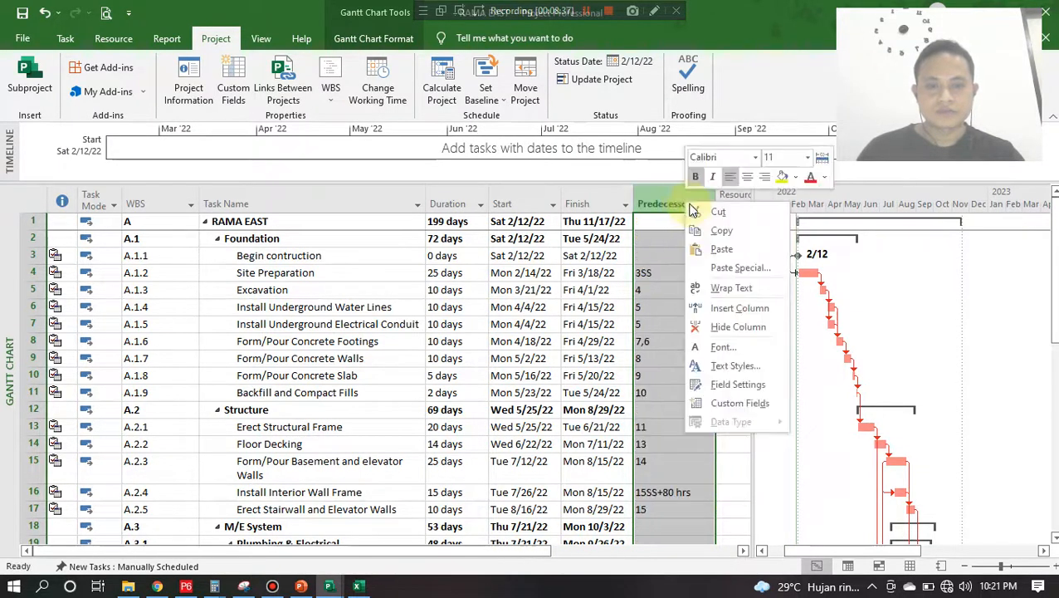
click(727, 326)
right_click(688, 199)
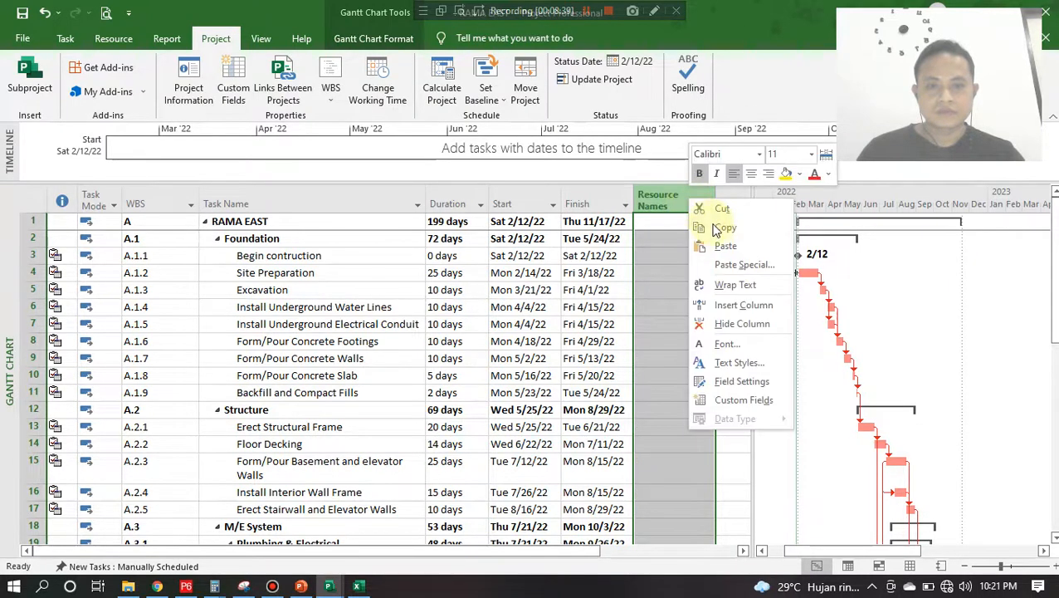
click(714, 326)
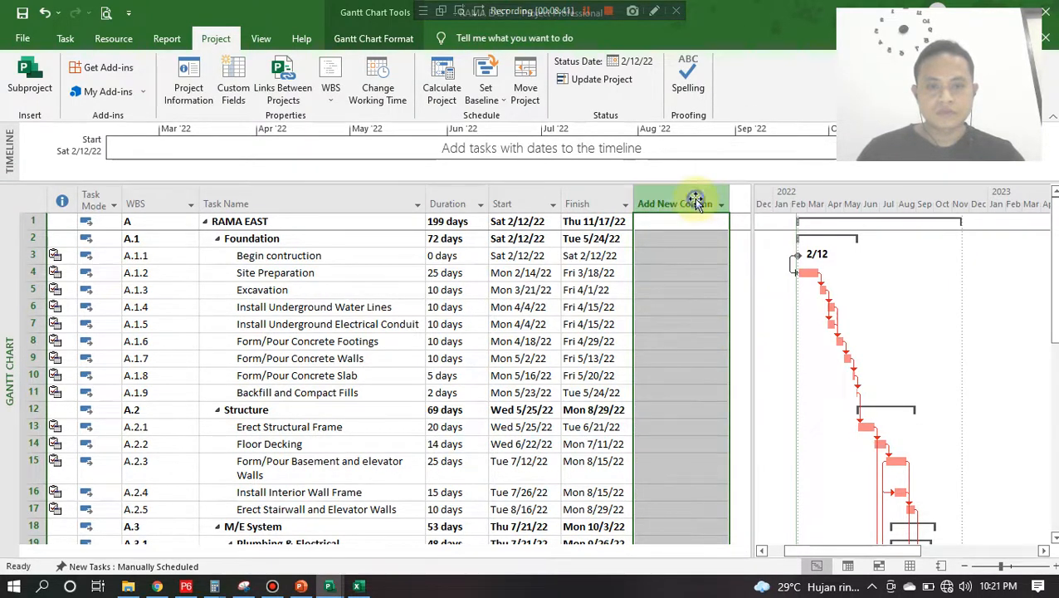
- Insert a Total Slack column after the Finish column
right_click(696, 205)
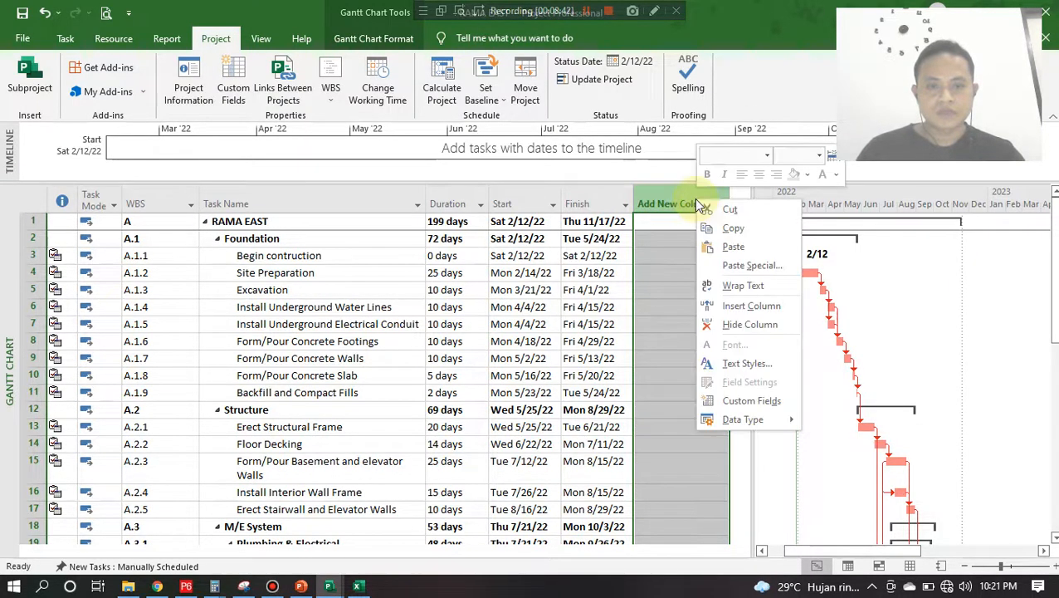
click(730, 305)
text(TOTAL)
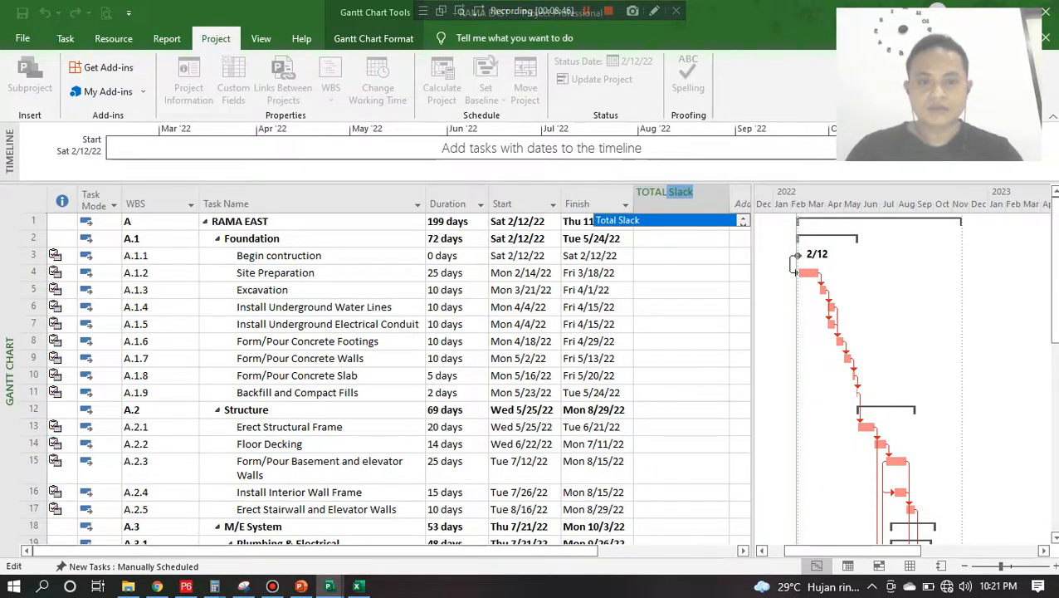
key(Return)
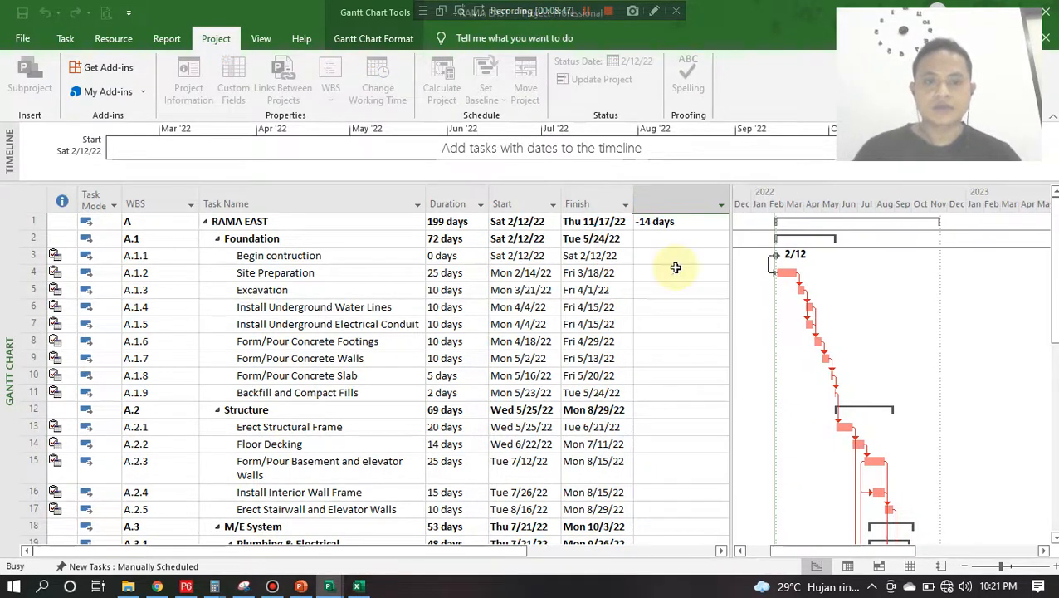
- Examine the total slack of the Punch List, Fixtures and other tasks from the end of the schedule back to its start
drag(1054, 241, 1054, 428)
scroll(1034, 473, down, 2)
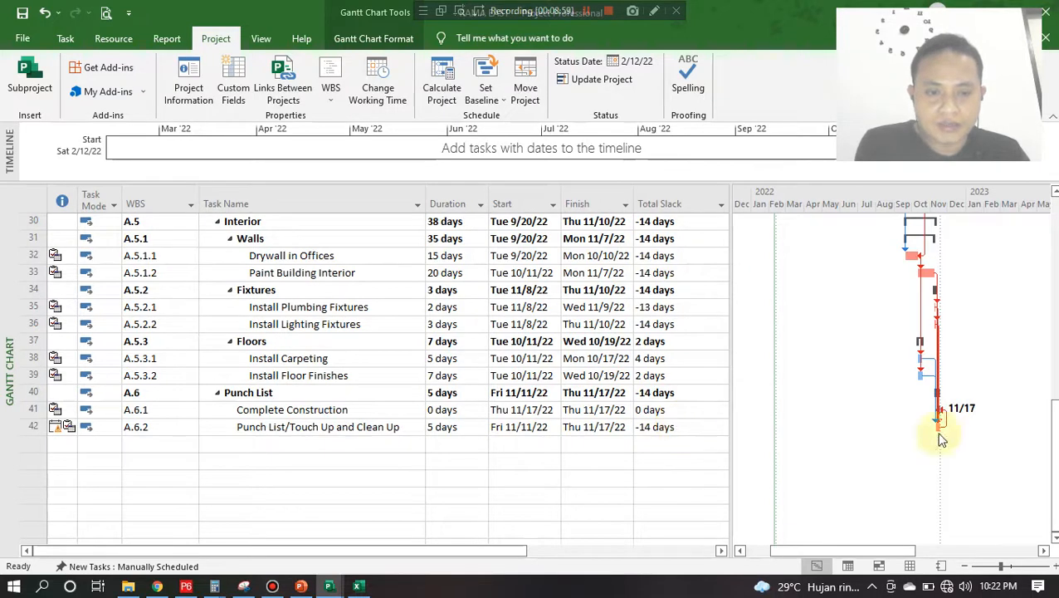
click(698, 431)
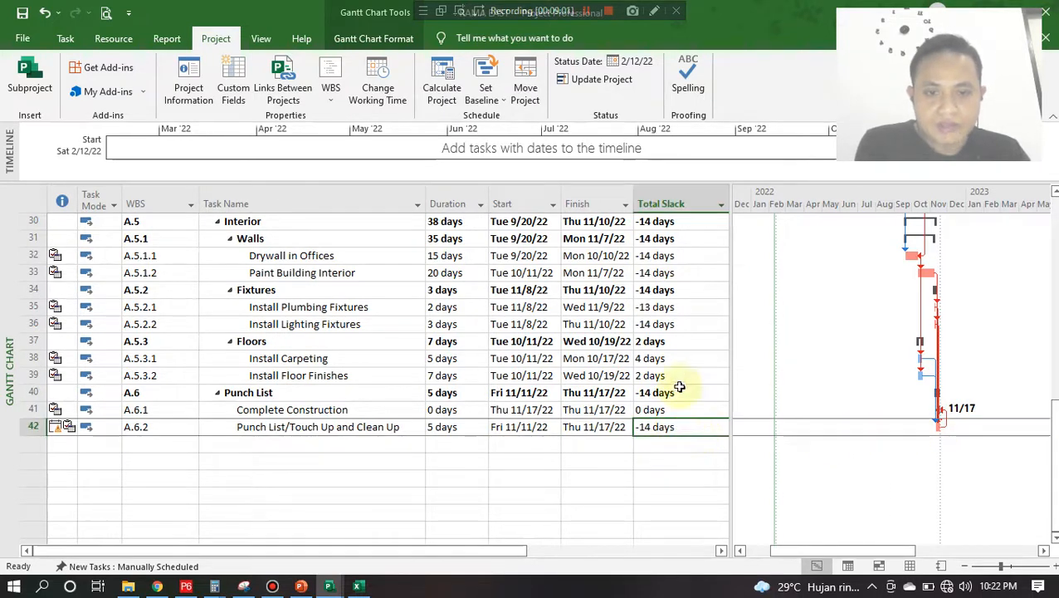
click(674, 326)
click(679, 307)
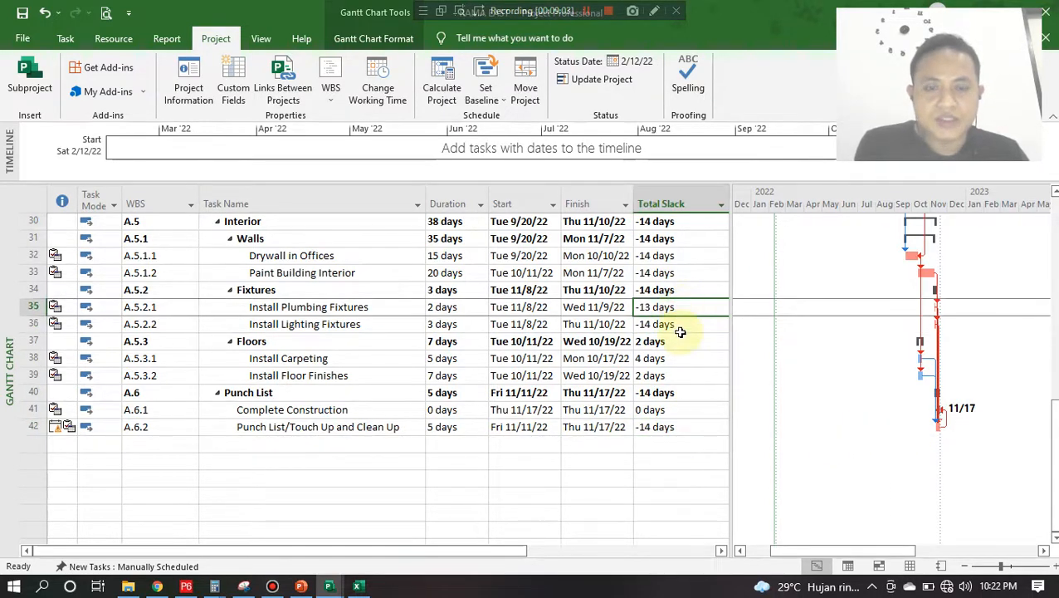
scroll(674, 328, up, 2)
scroll(670, 330, up, 6)
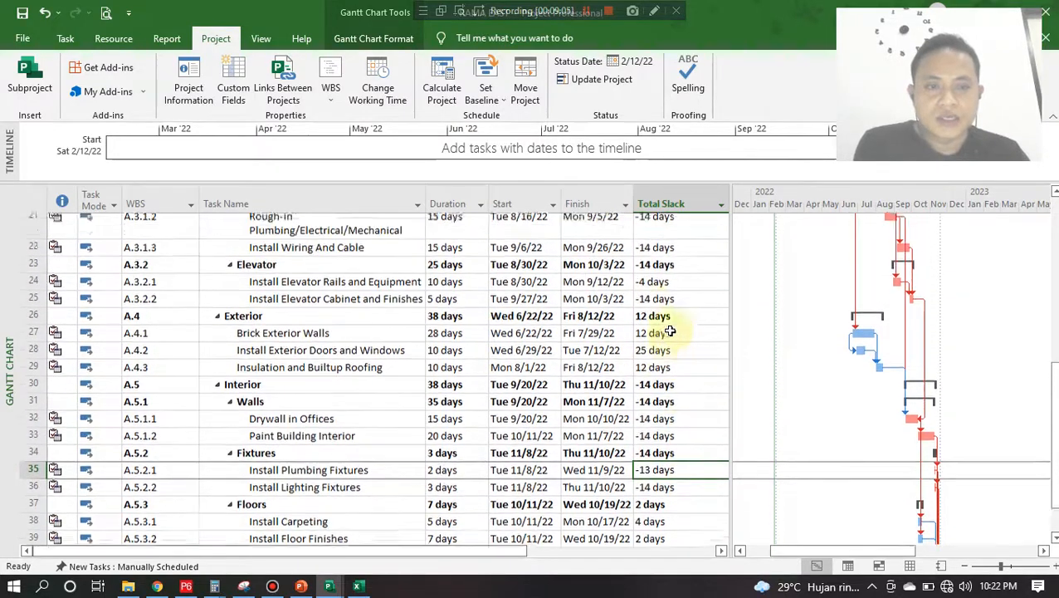
scroll(670, 330, up, 1)
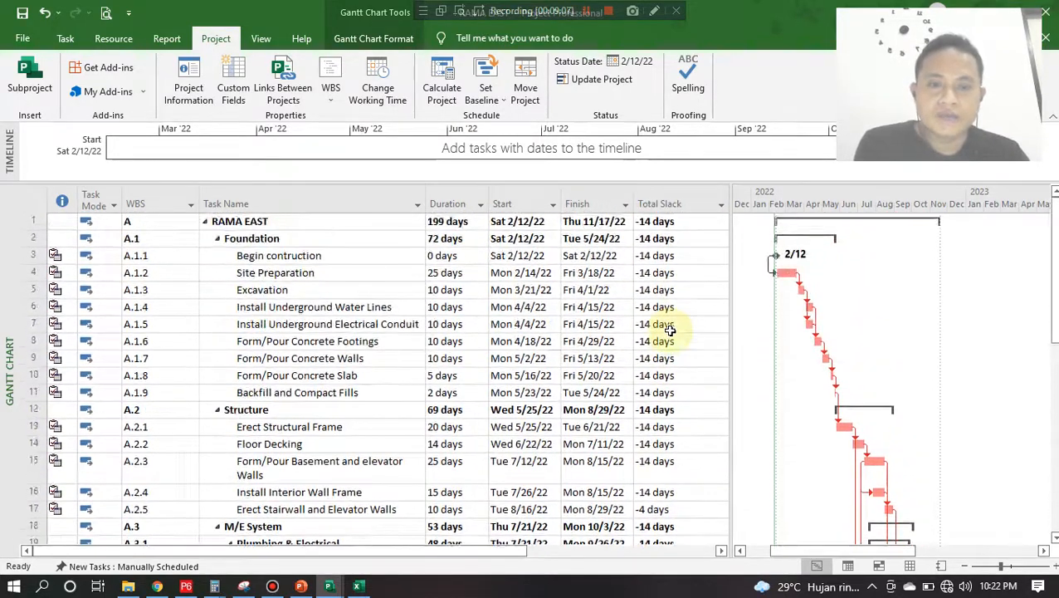
- Widen the task table beside the Gantt chart and narrow the Total Slack column
drag(731, 222, 832, 224)
drag(729, 196, 702, 193)
click(727, 192)
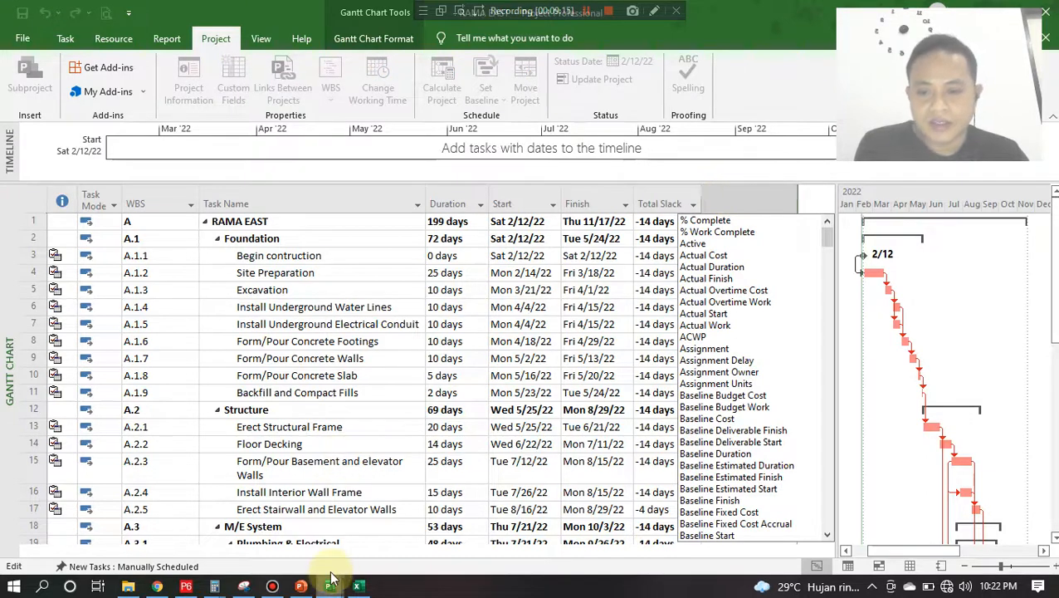
- Switch to PowerPoint and show slide 13, Define Relationship, as a full-screen slide show
click(358, 587)
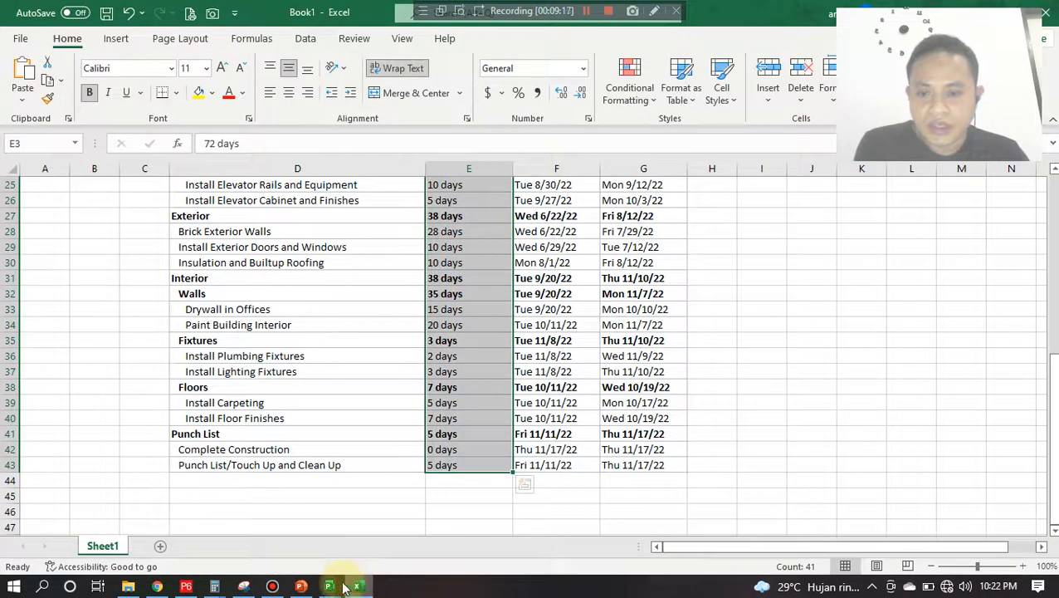
click(300, 586)
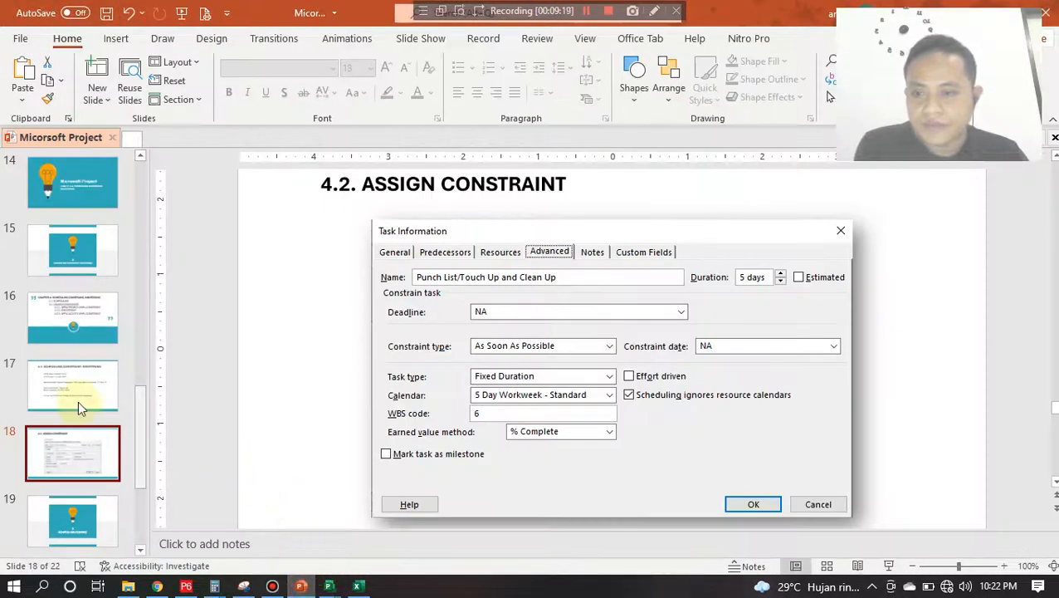
scroll(76, 470, up, 1)
scroll(87, 342, up, 1)
click(94, 308)
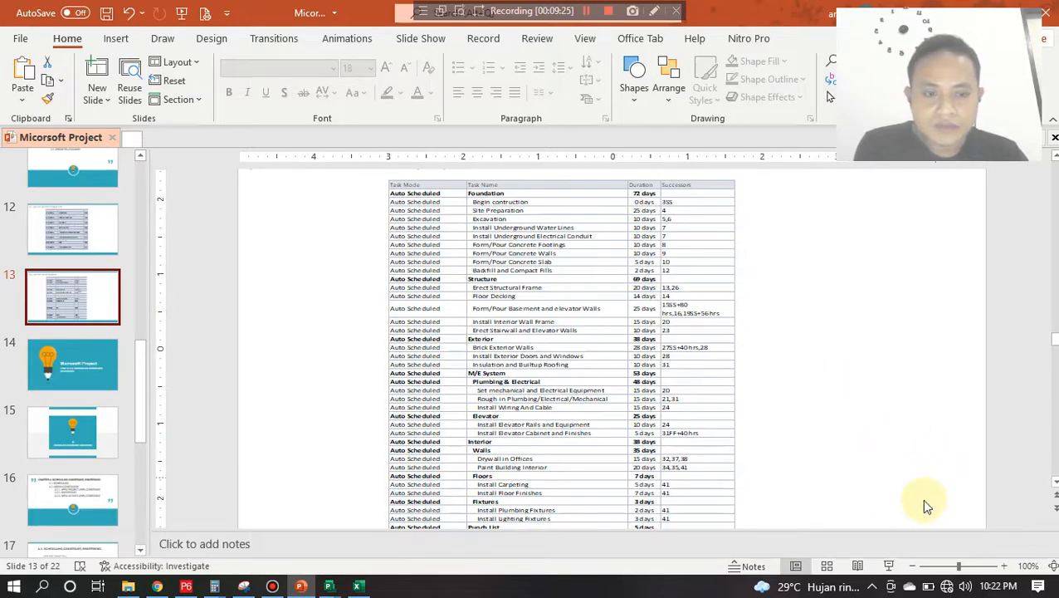
click(889, 568)
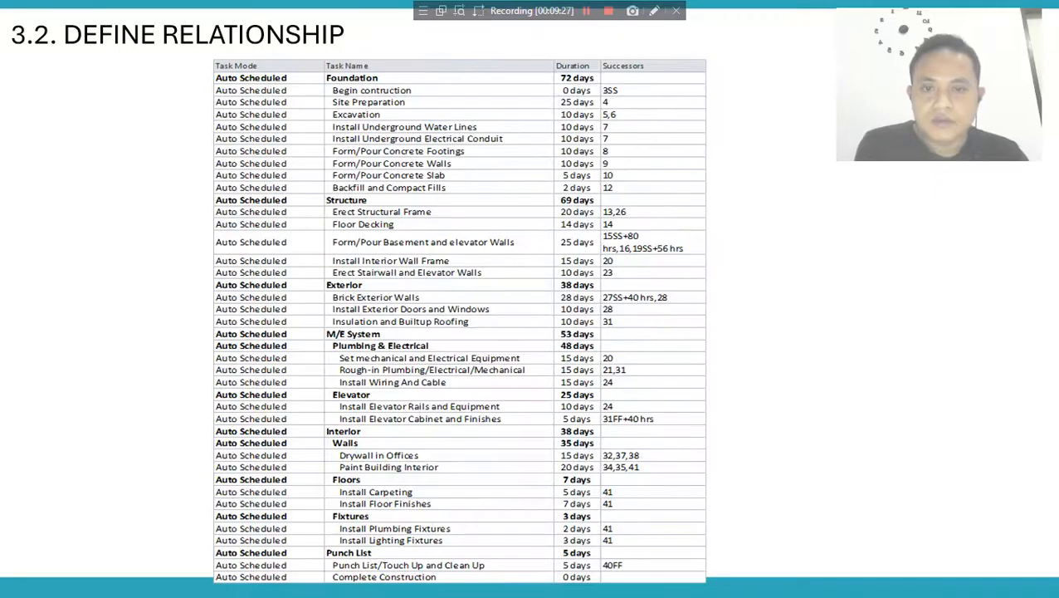
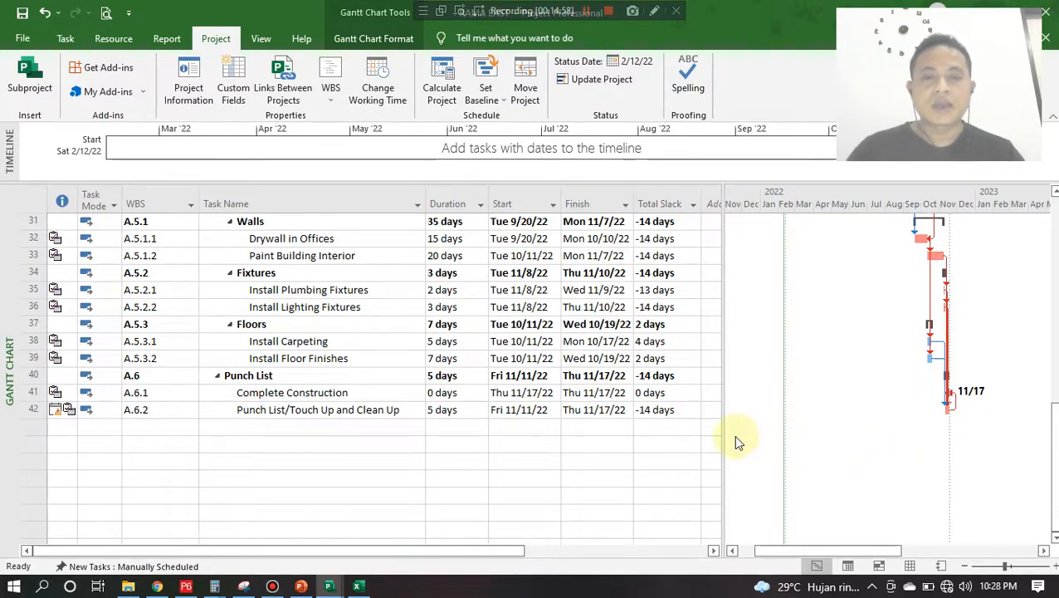
- Widen the task table and add a Predecessors column after Total Slack
scroll(718, 432, up, 3)
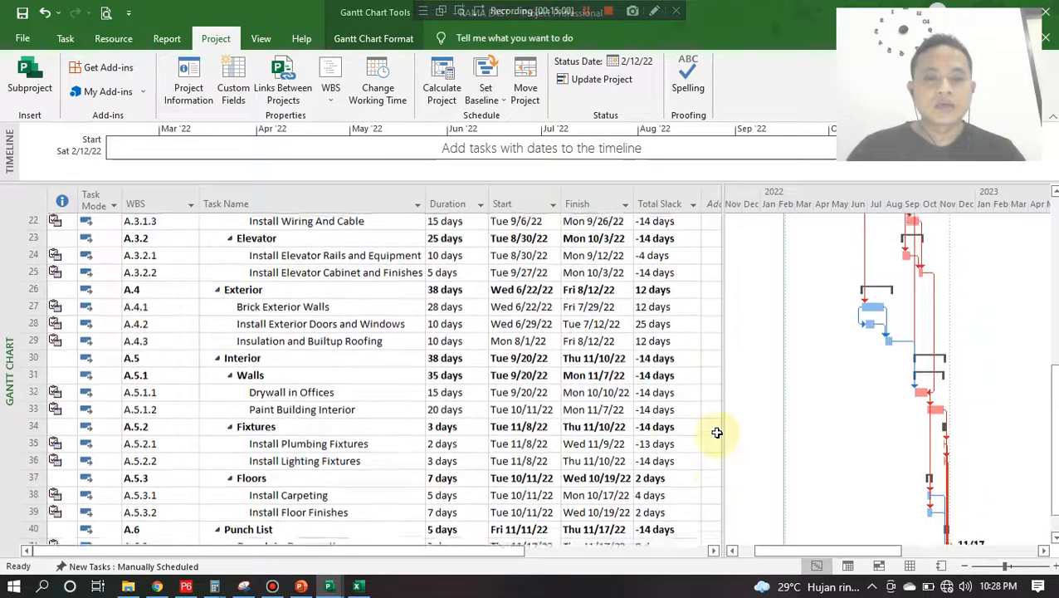
scroll(717, 432, up, 7)
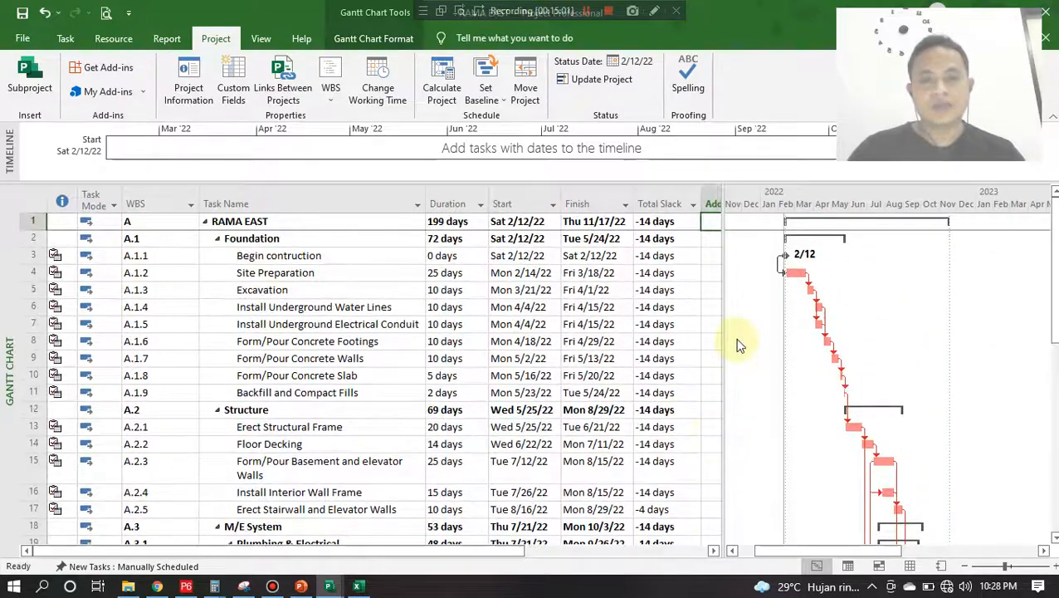
drag(725, 298, 724, 298)
drag(861, 280, 863, 280)
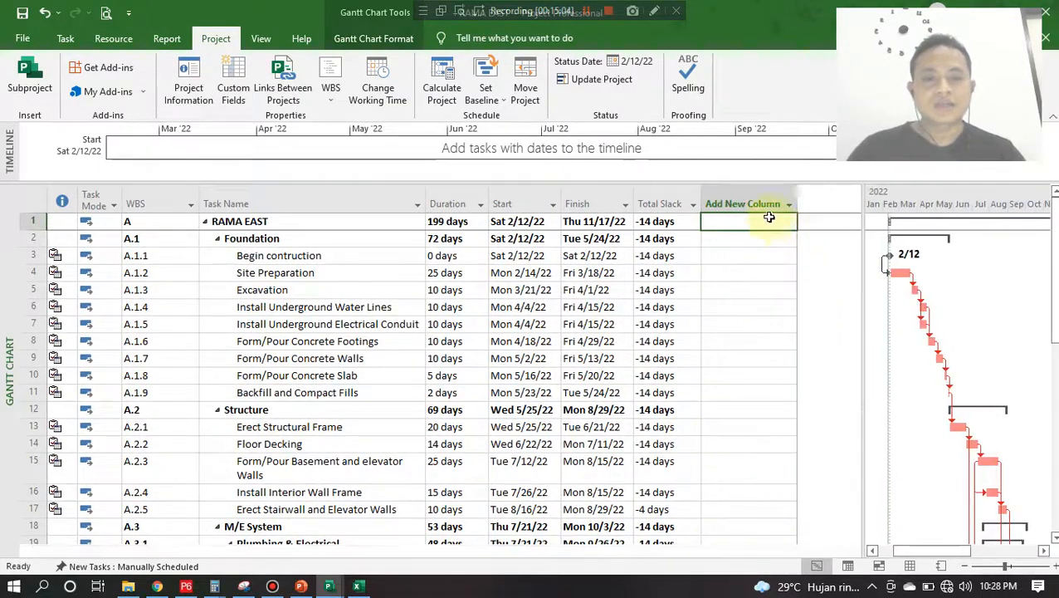
click(753, 201)
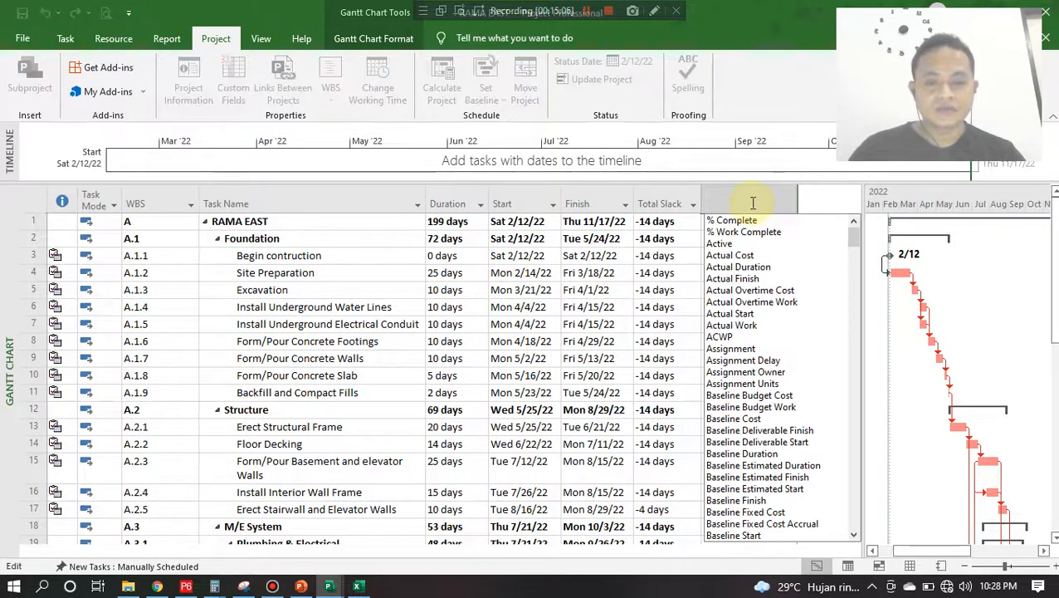
text(PREdecessors)
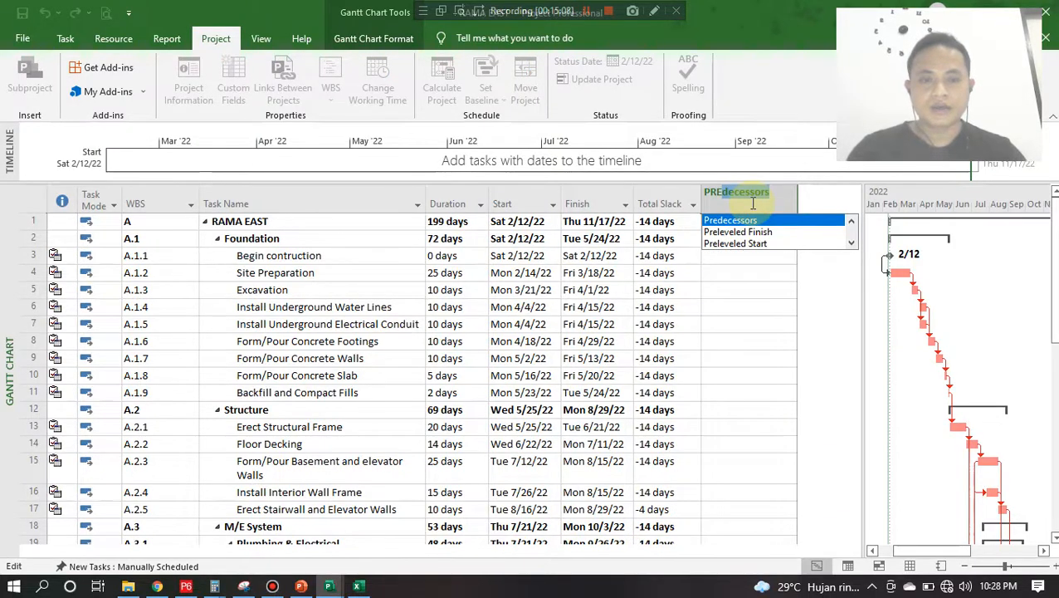
key(Return)
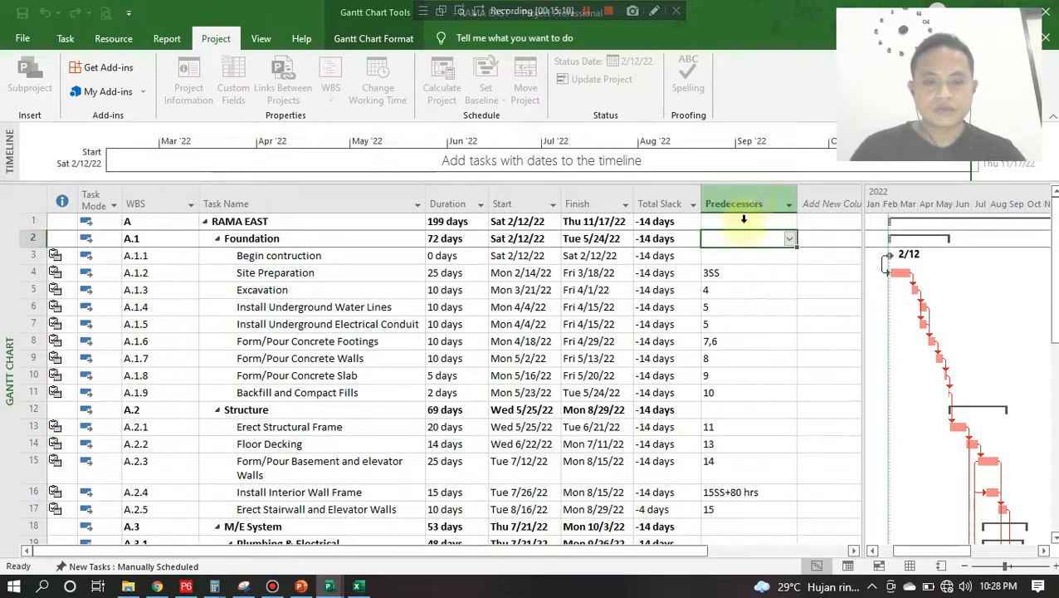
- Set the Install Interior Wall Frame predecessor to 15SS without lag, then review the project duration and total slack
scroll(739, 373, down, 2)
click(752, 392)
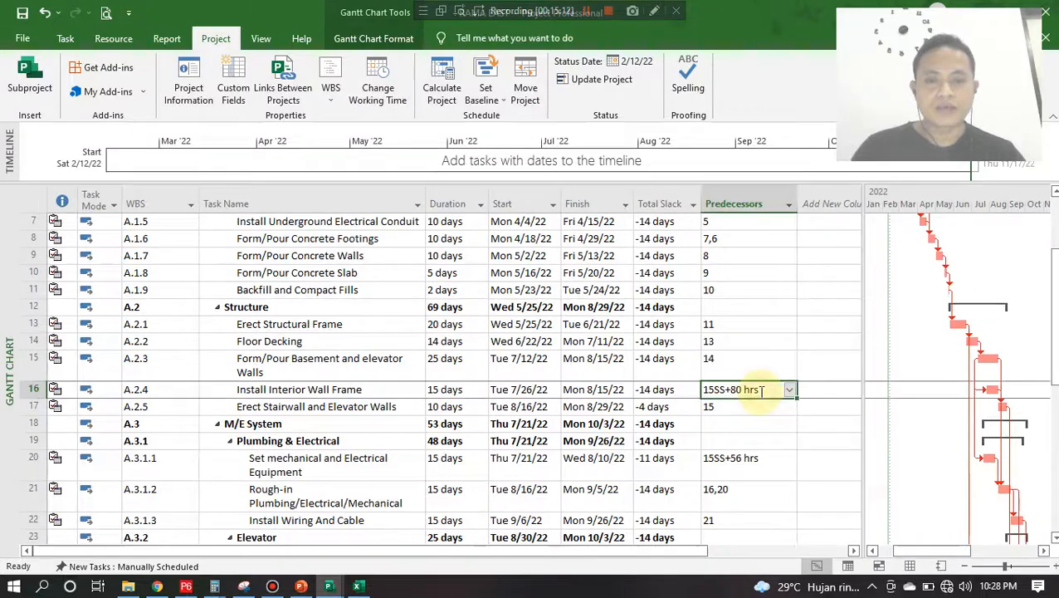
drag(862, 318, 814, 318)
scroll(826, 360, down, 3)
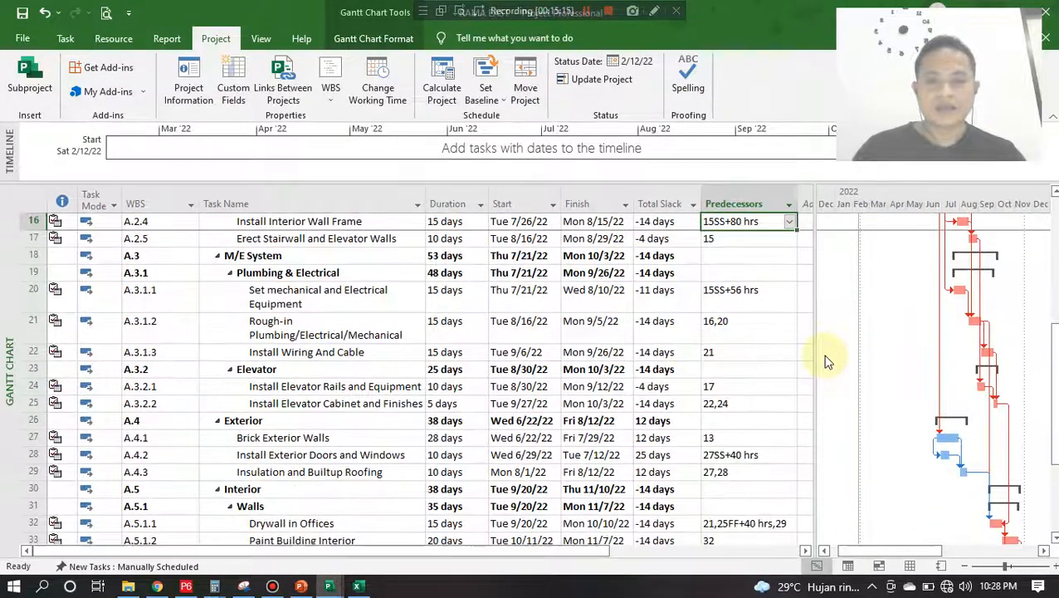
scroll(826, 361, up, 1)
key(F2)
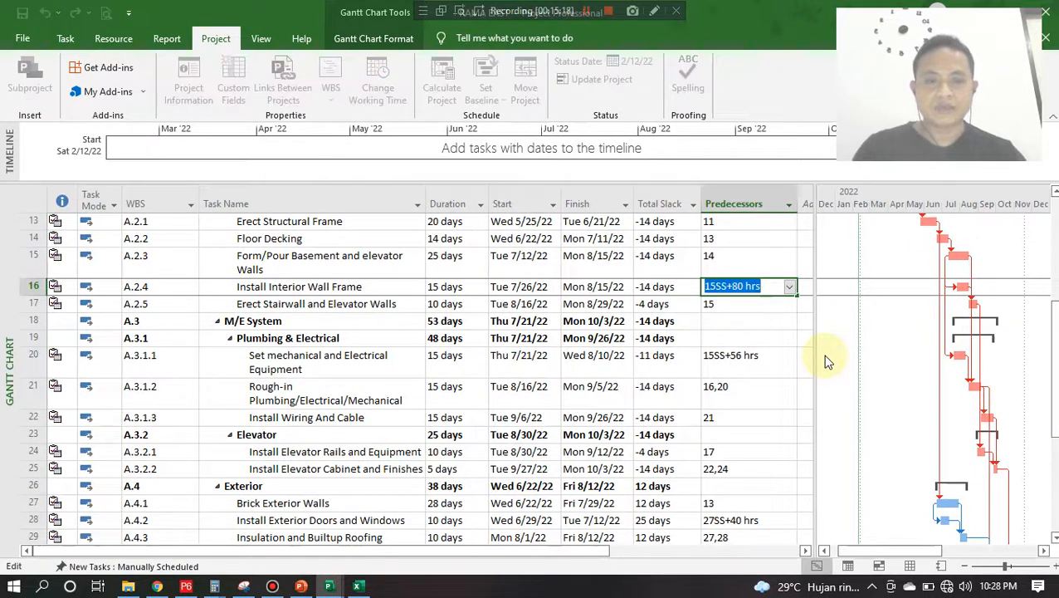
key(End)
key(BackSpace)
key(BackSpace)
key(BackSpace)
key(BackSpace)
key(BackSpace)
key(BackSpace)
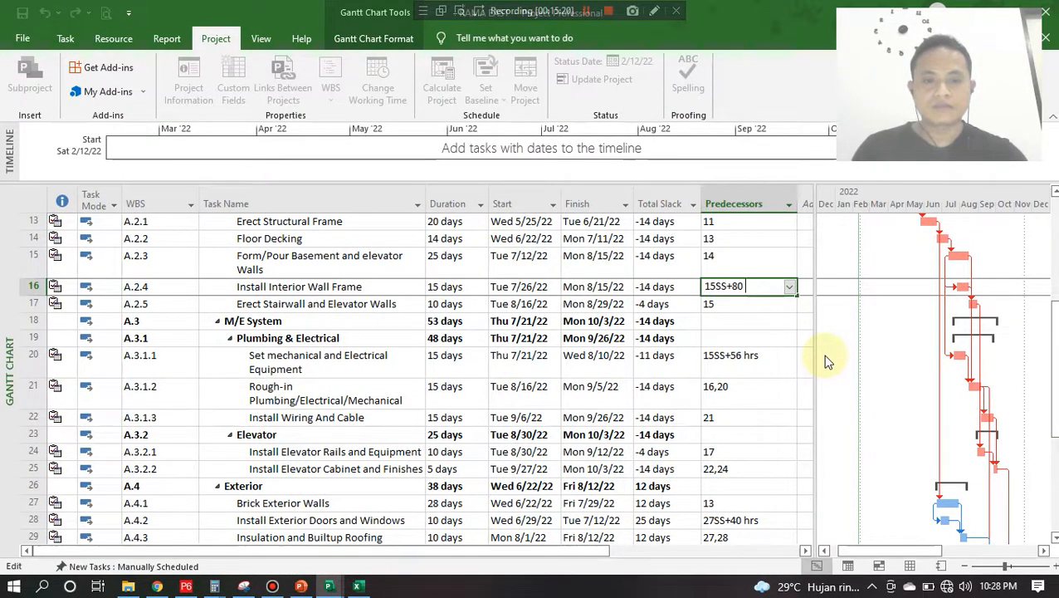
key(BackSpace)
key(Return)
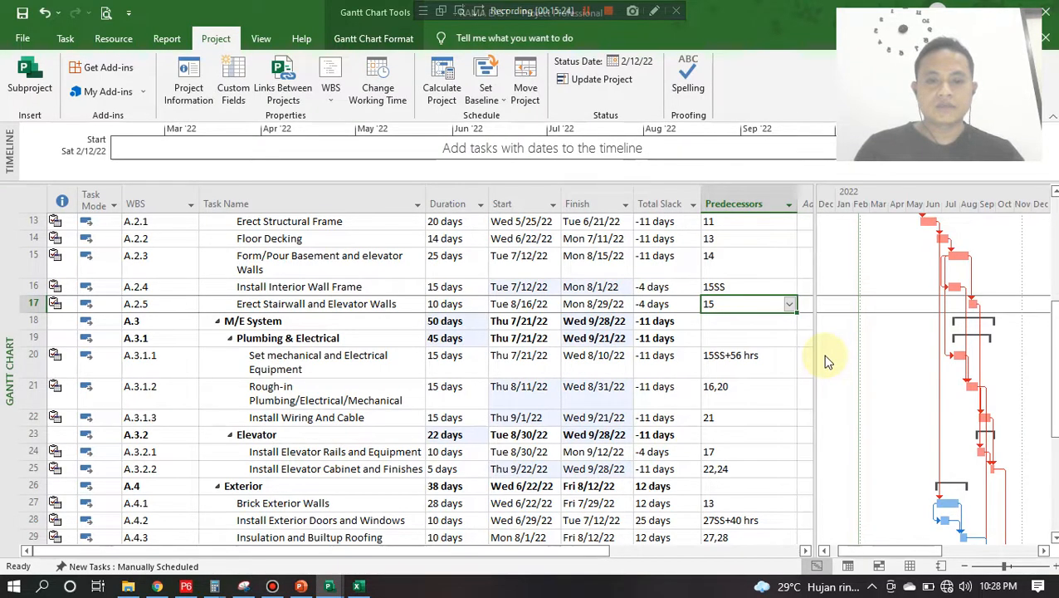
scroll(826, 361, up, 4)
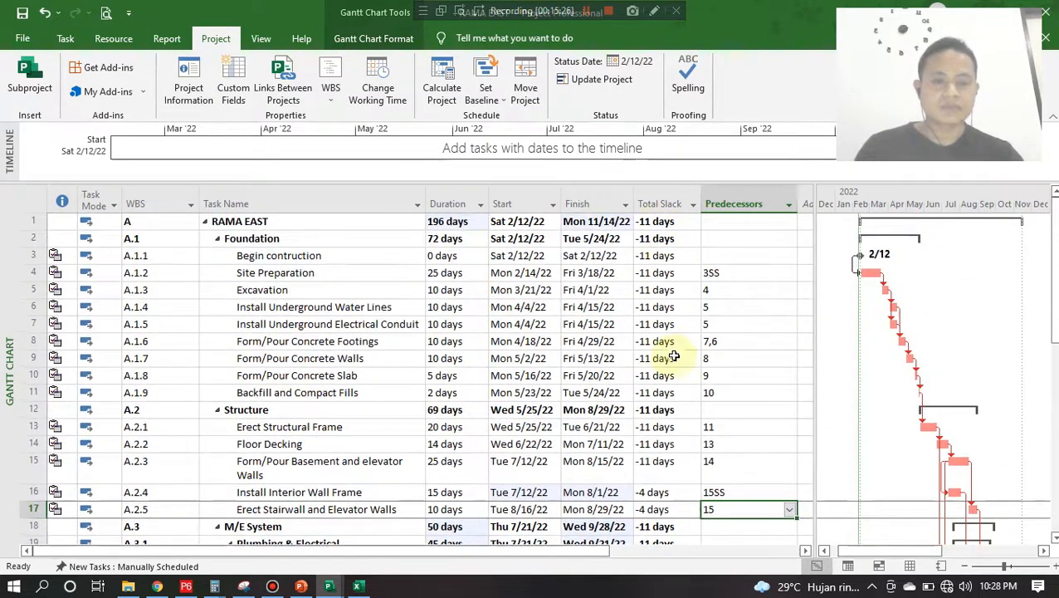
scroll(674, 355, down, 5)
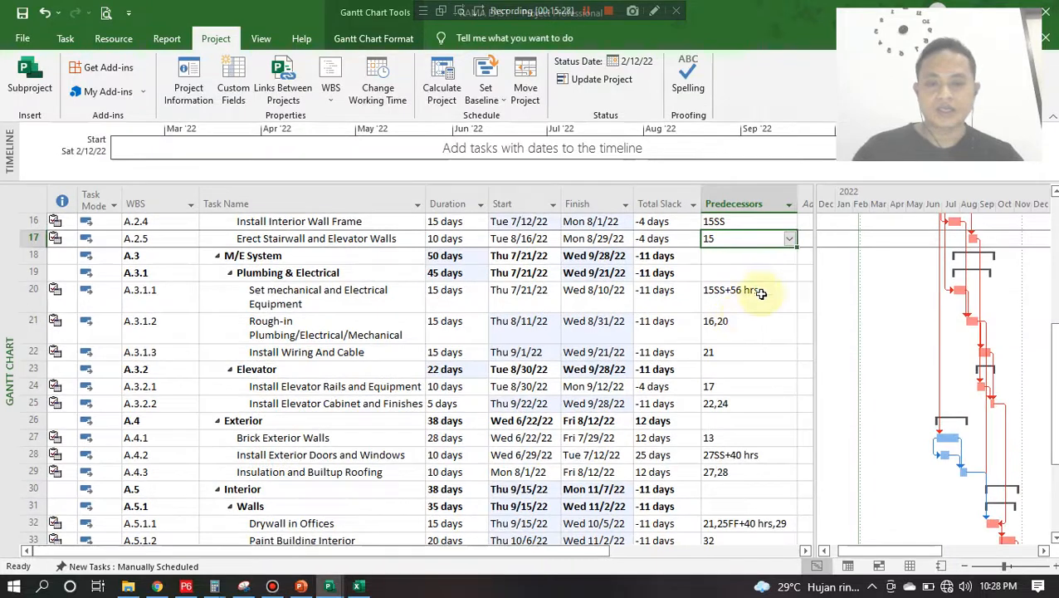
- Set the predecessor of Set mechanical and Electrical Equipment to 15SS without lag
click(761, 293)
key(F2)
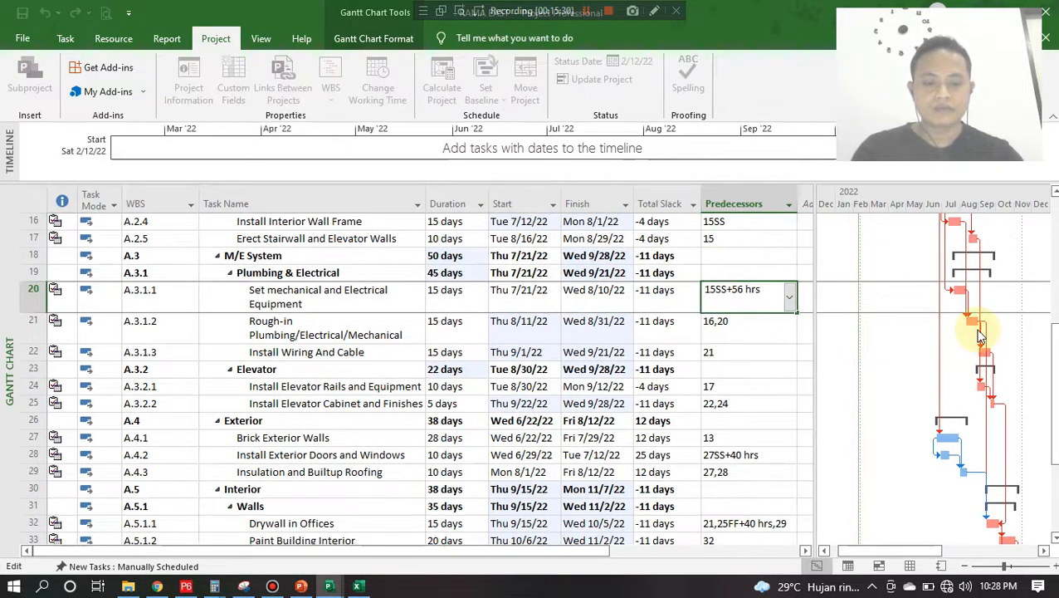
key(BackSpace)
key(BackSpace)
key(BackSpace)
key(BackSpace)
key(BackSpace)
key(BackSpace)
key(BackSpace)
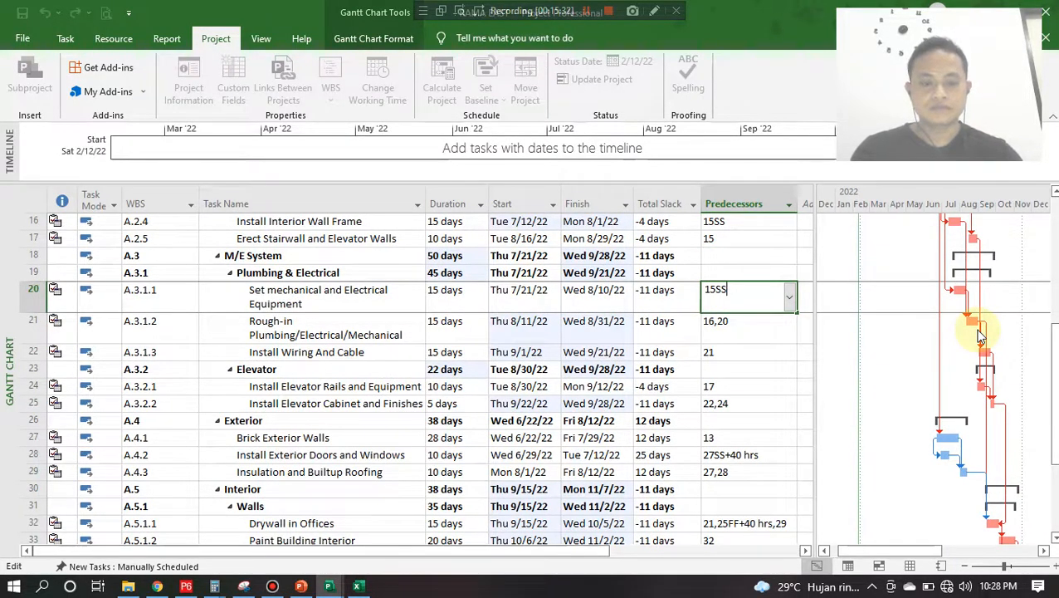
key(Return)
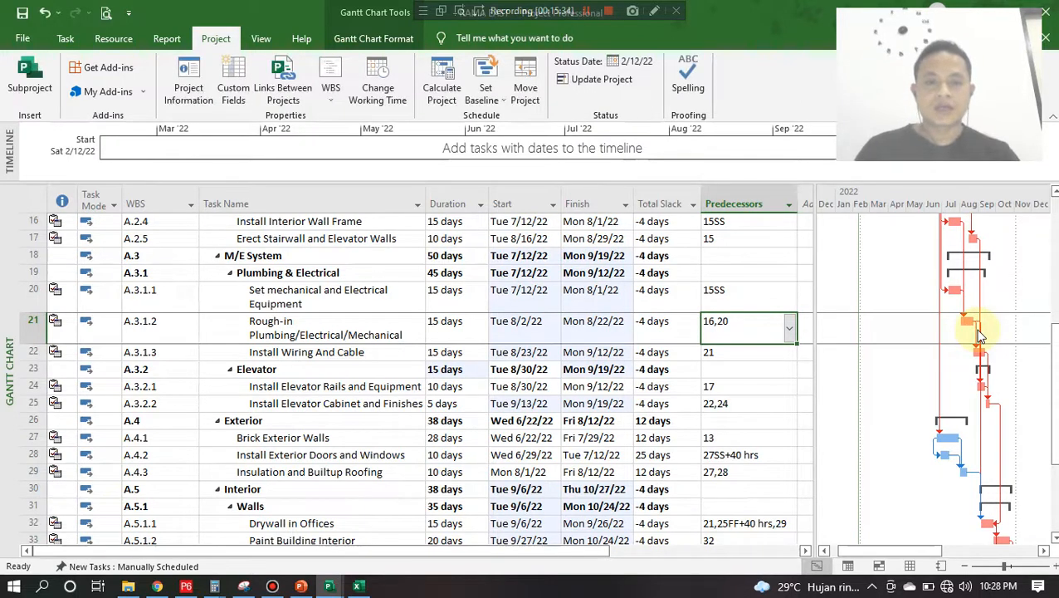
click(745, 455)
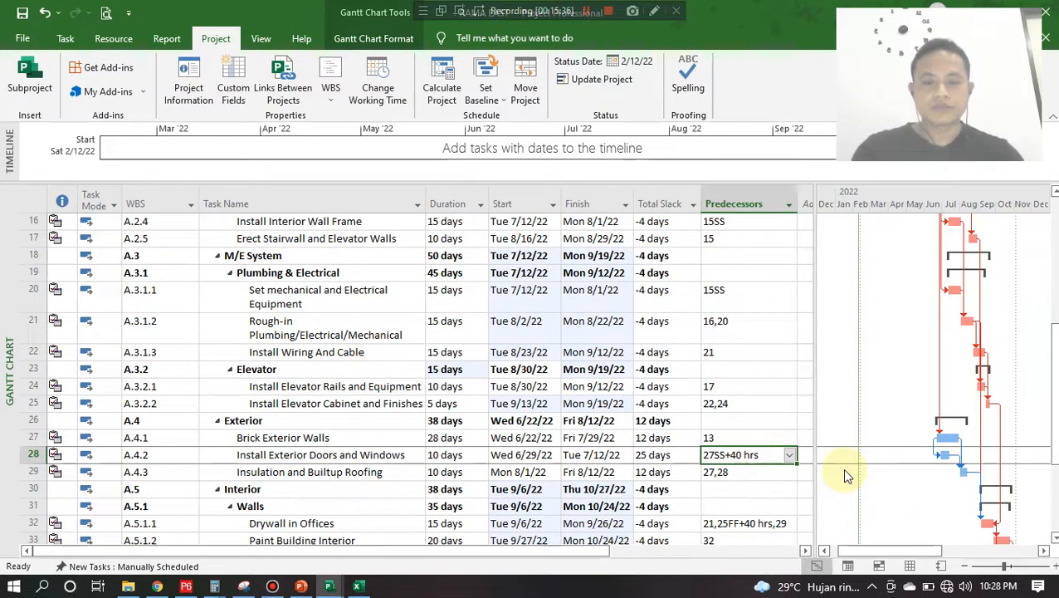
key(BackSpace)
key(Escape)
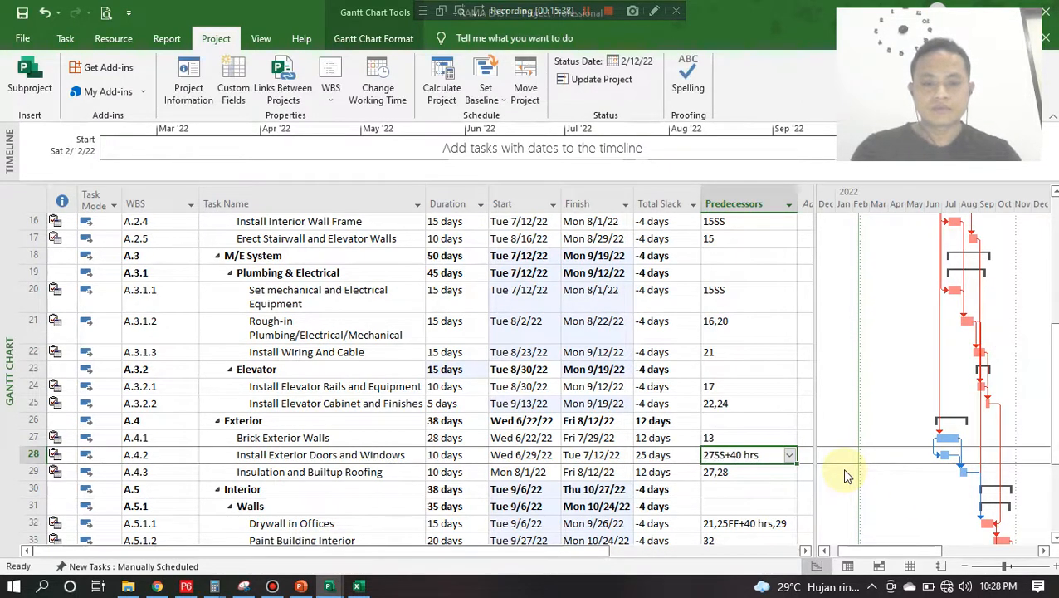
key(BackSpace)
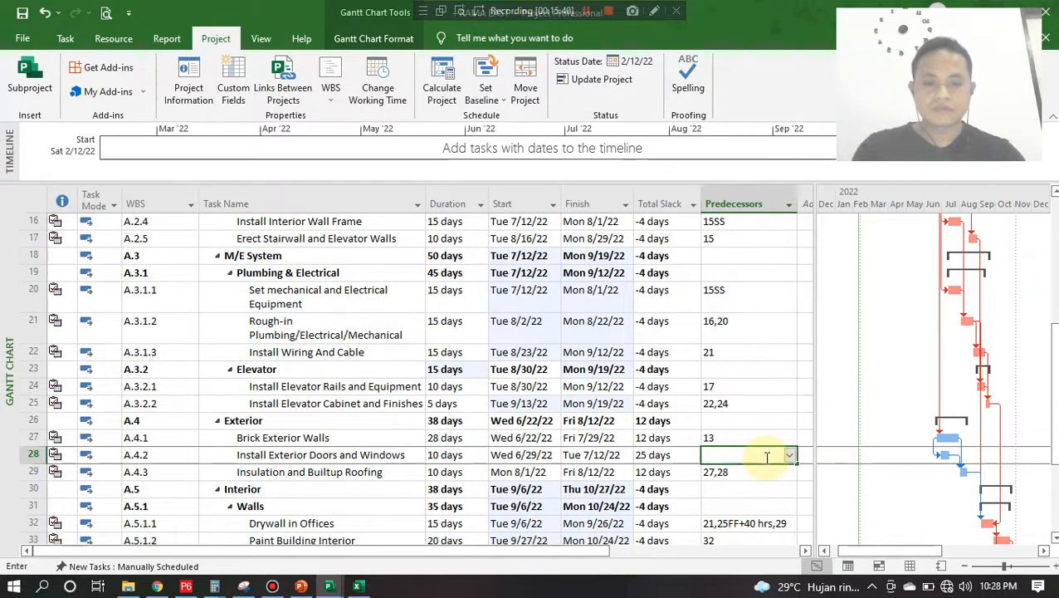
key(Escape)
key(F2)
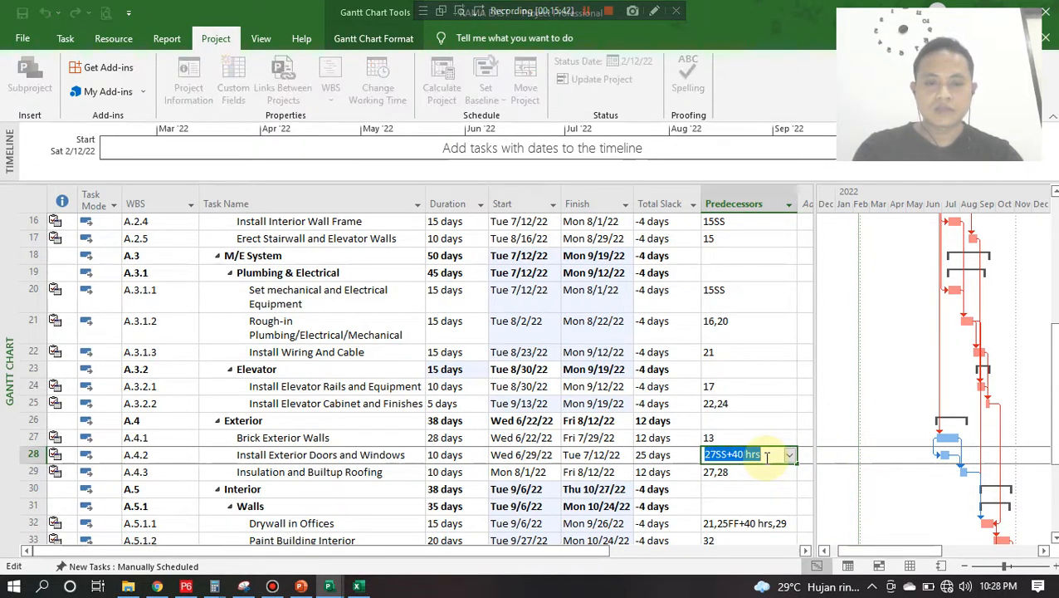
key(Escape)
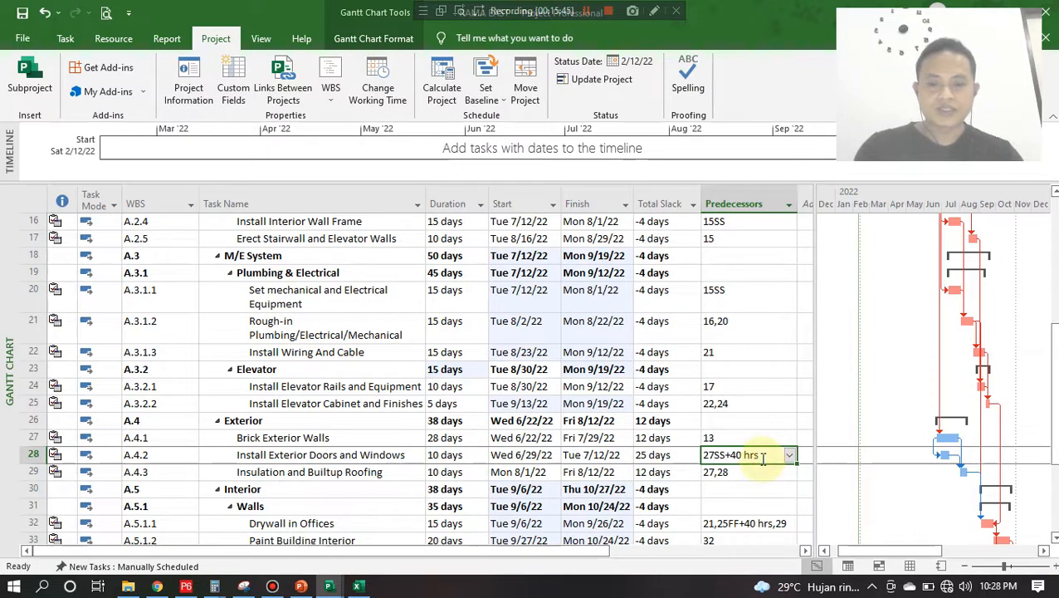
- Set the predecessor of Install Exterior Doors and Windows to 27SS without lag
key(F2)
click(762, 459)
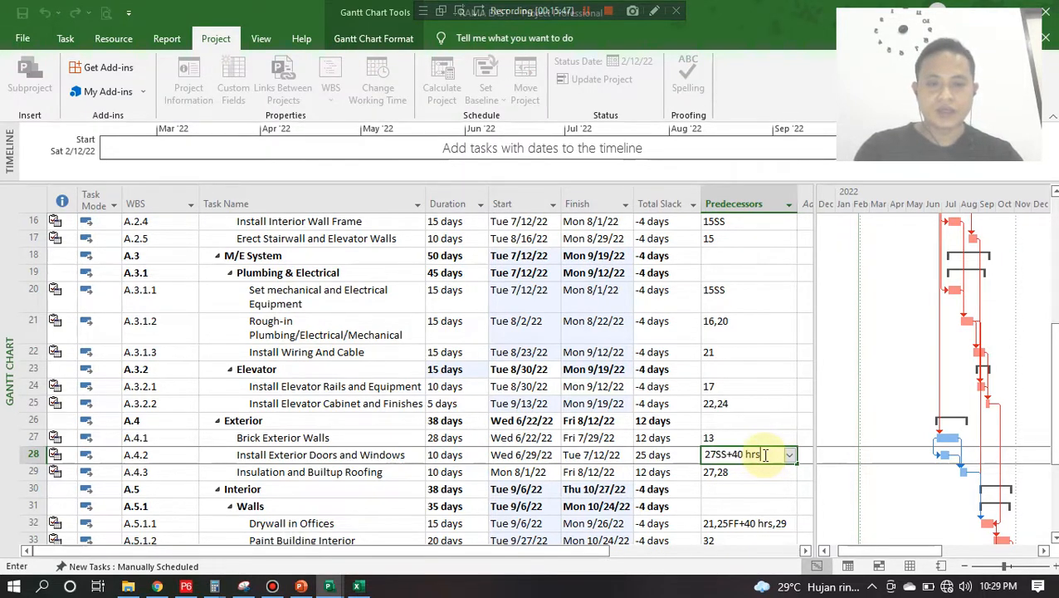
key(BackSpace)
key(BackSpace)
key(BackSpace)
key(BackSpace)
key(BackSpace)
key(BackSpace)
key(BackSpace)
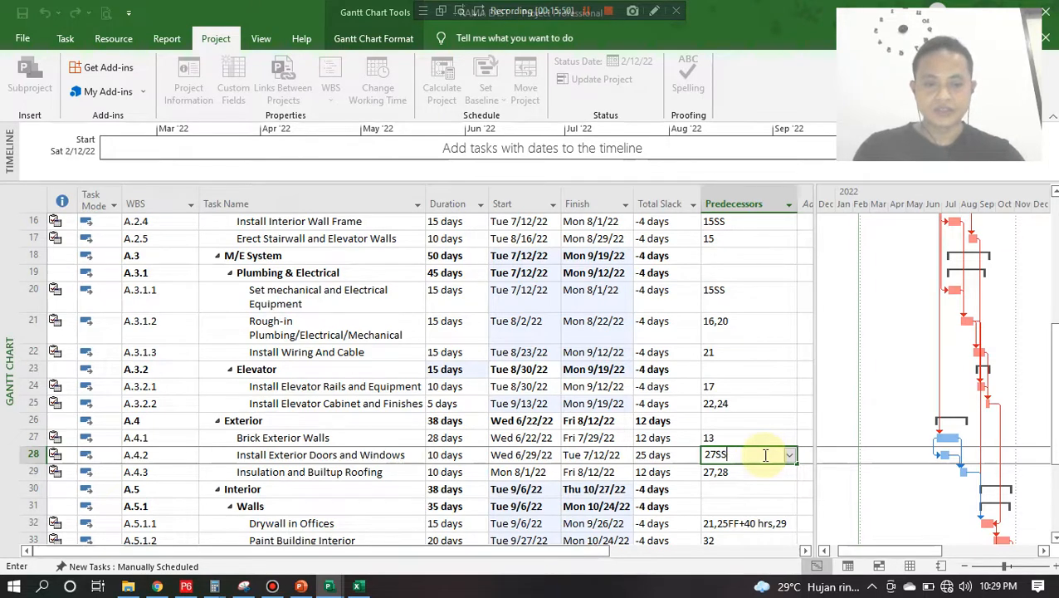
key(Return)
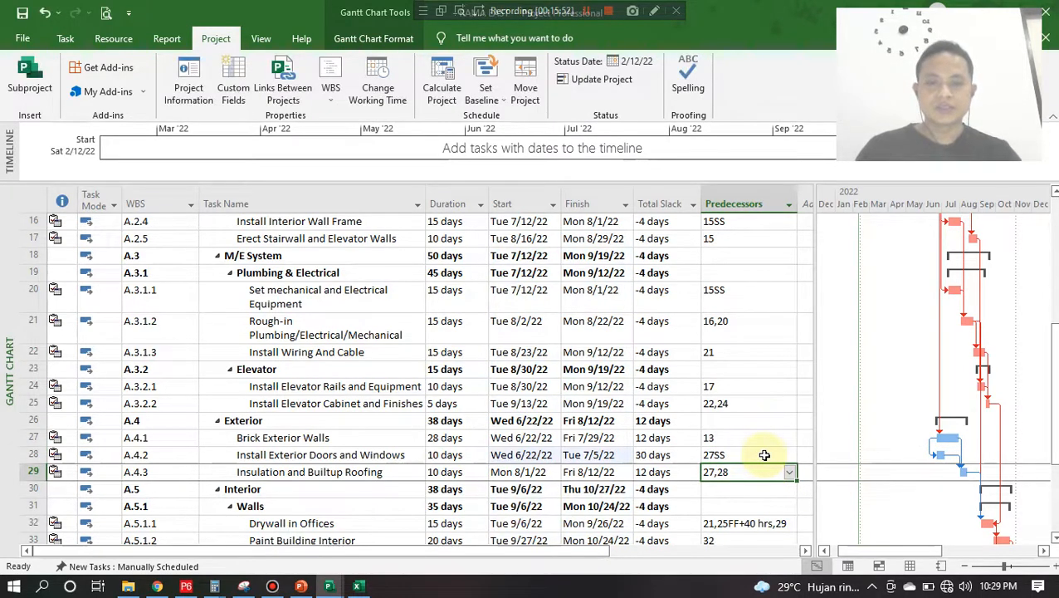
scroll(765, 455, down, 3)
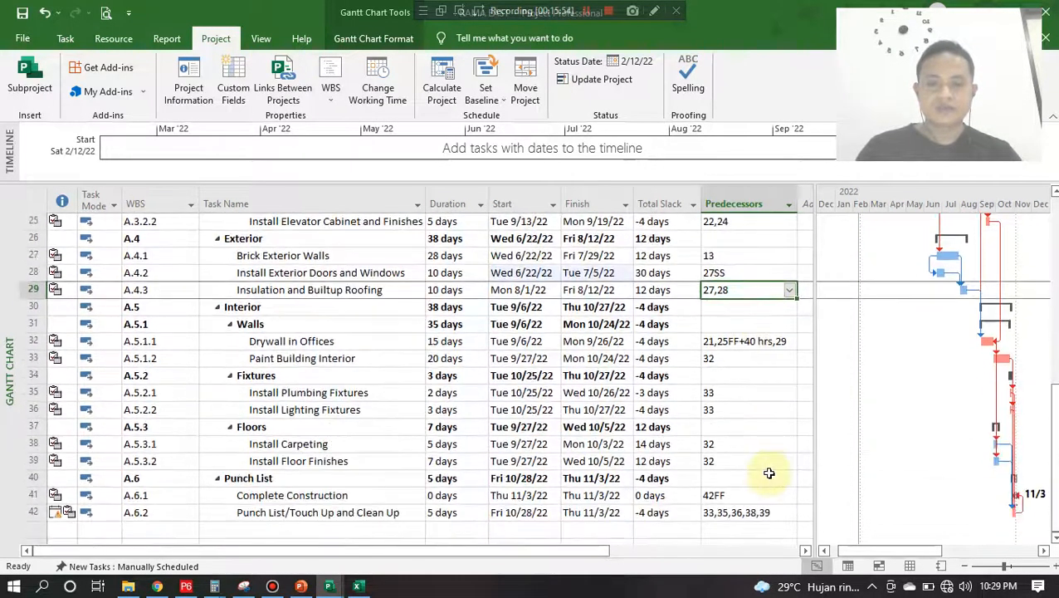
scroll(770, 473, up, 3)
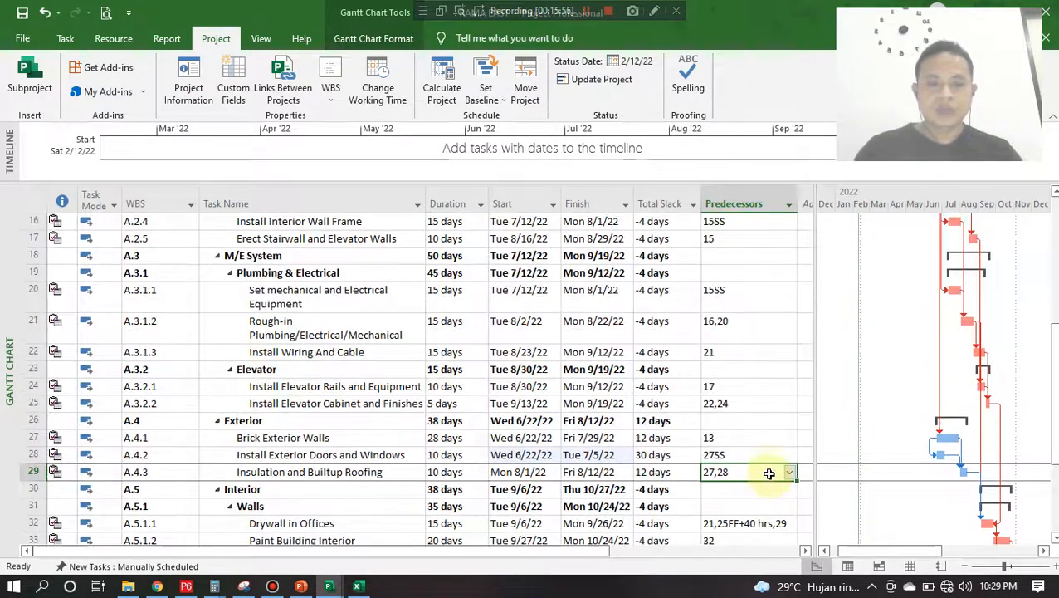
scroll(768, 466, down, 3)
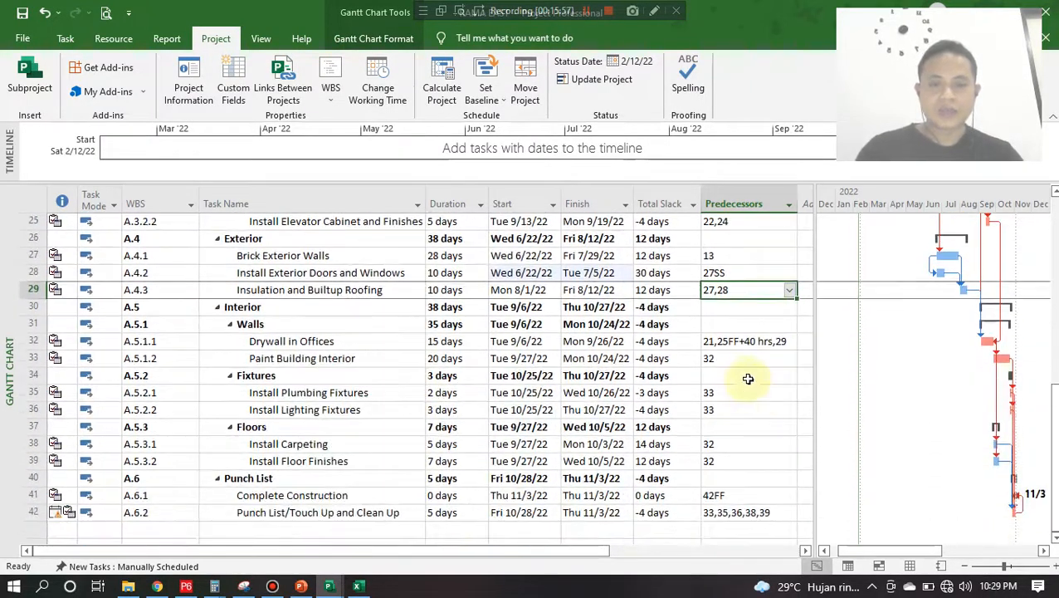
click(761, 341)
key(F2)
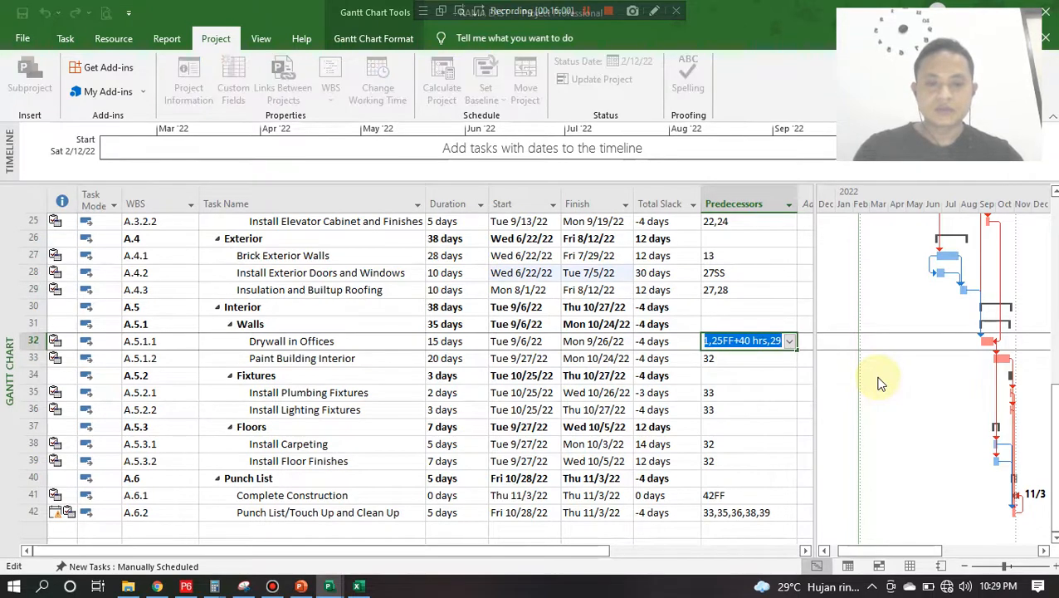
key(Escape)
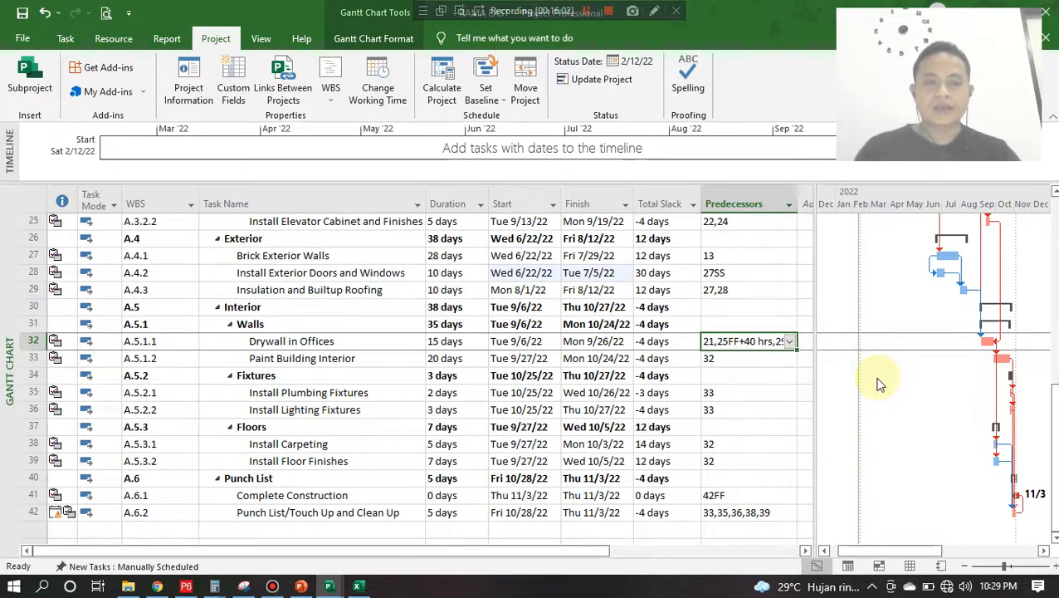
- Set the duration of Form/Pour Basement and elevator Walls to 21 days
scroll(669, 403, up, 5)
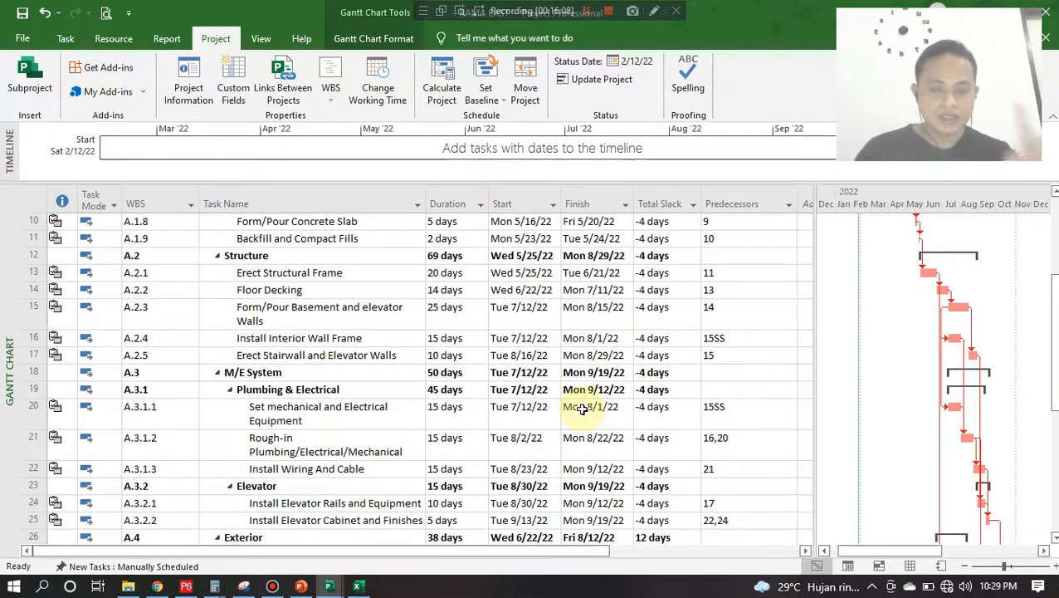
click(465, 311)
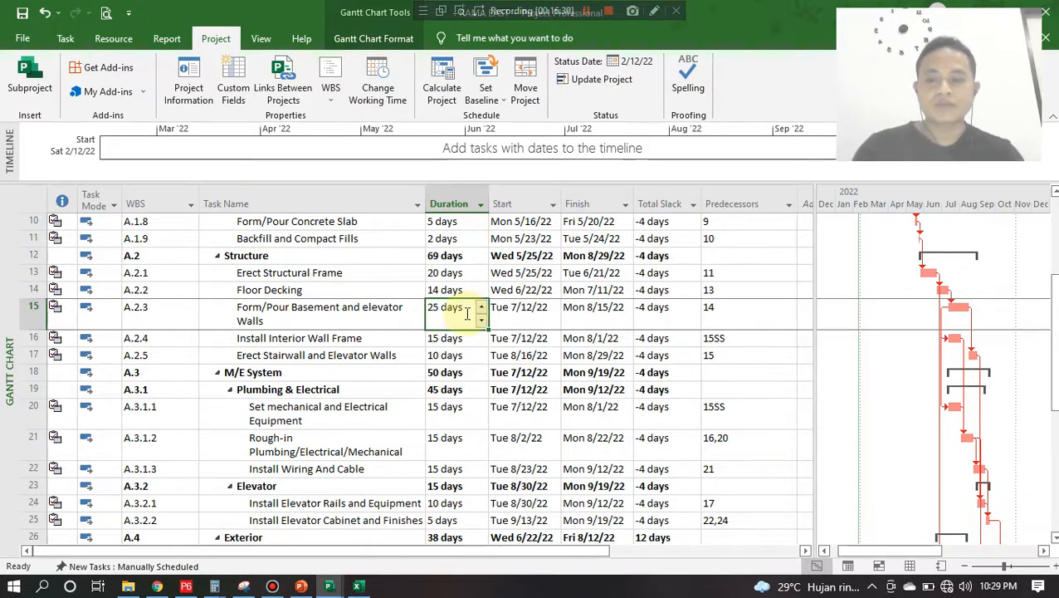
text(21)
key(Return)
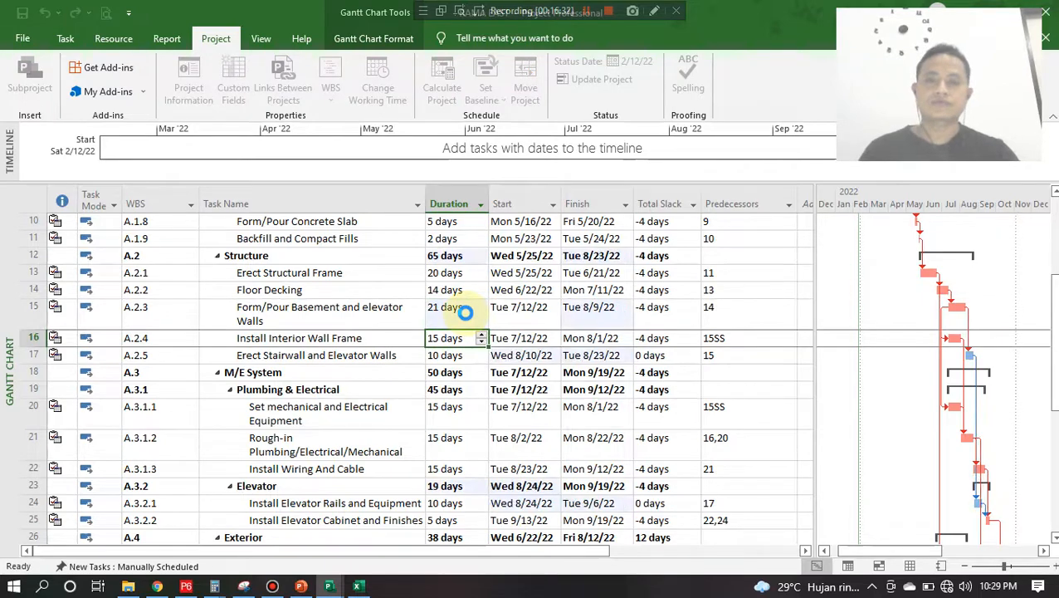
- Recalculate the project and review the finish dates and total slack down to the Punch List tasks
scroll(490, 328, up, 3)
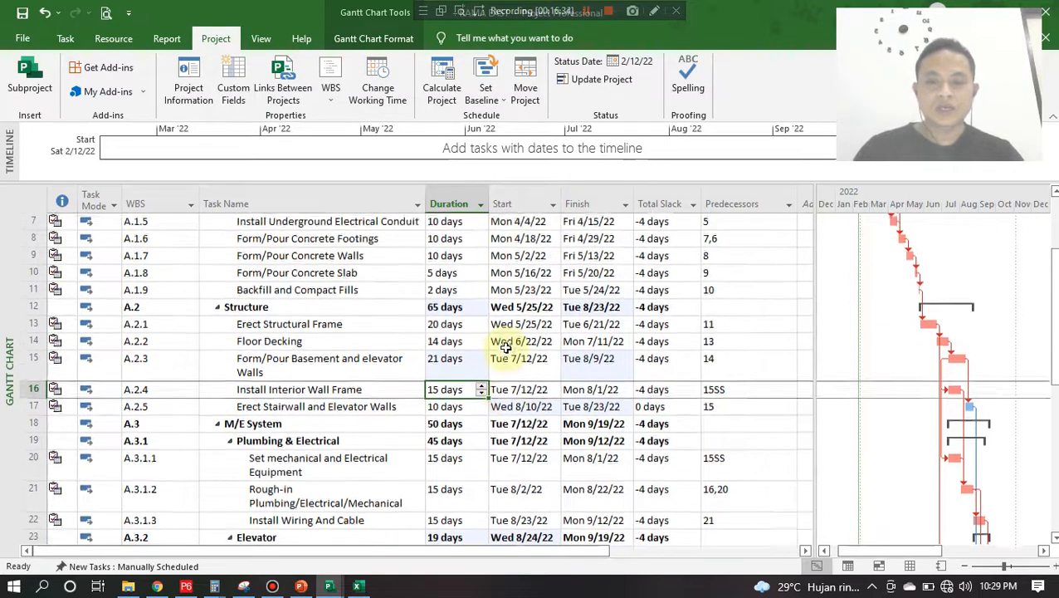
scroll(508, 345, down, 2)
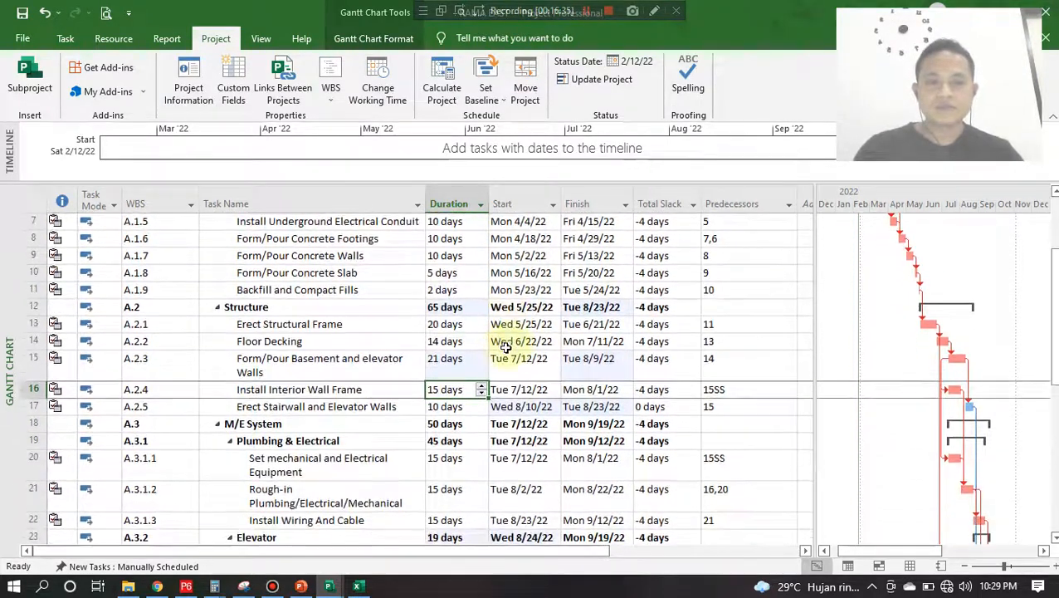
scroll(508, 332, down, 6)
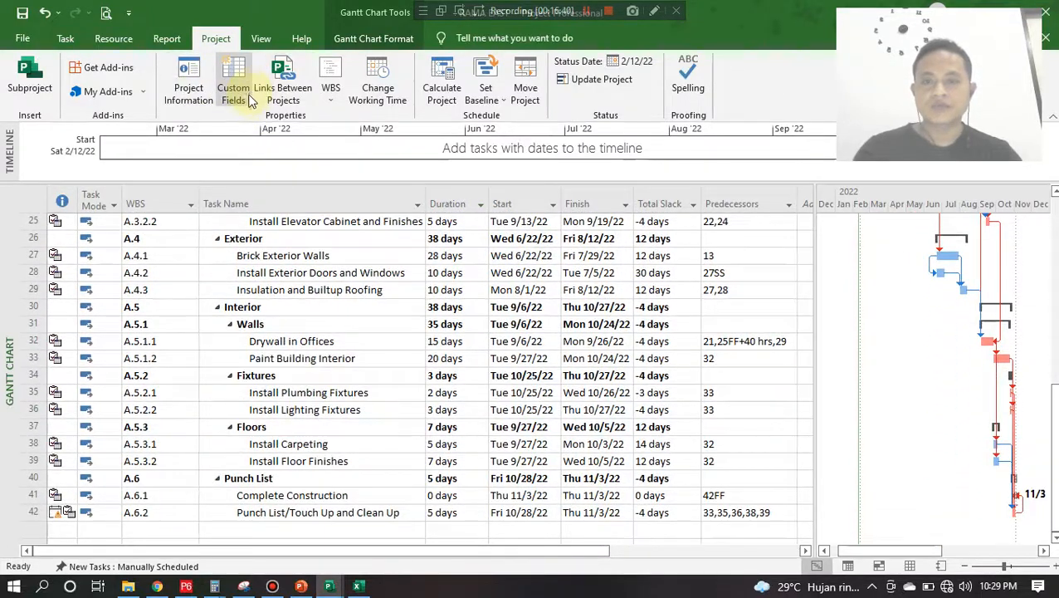
click(441, 89)
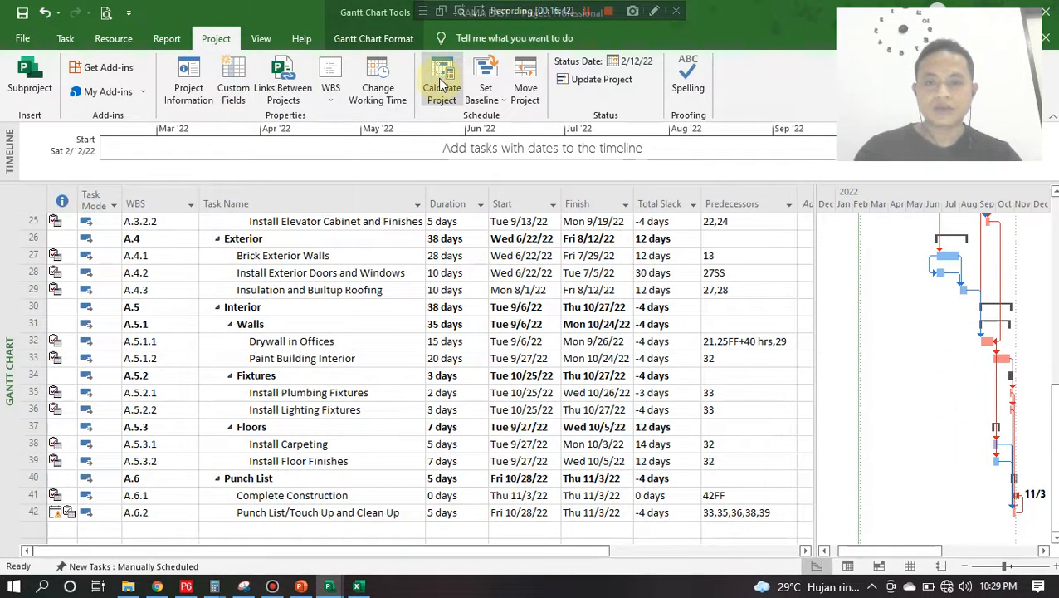
click(446, 82)
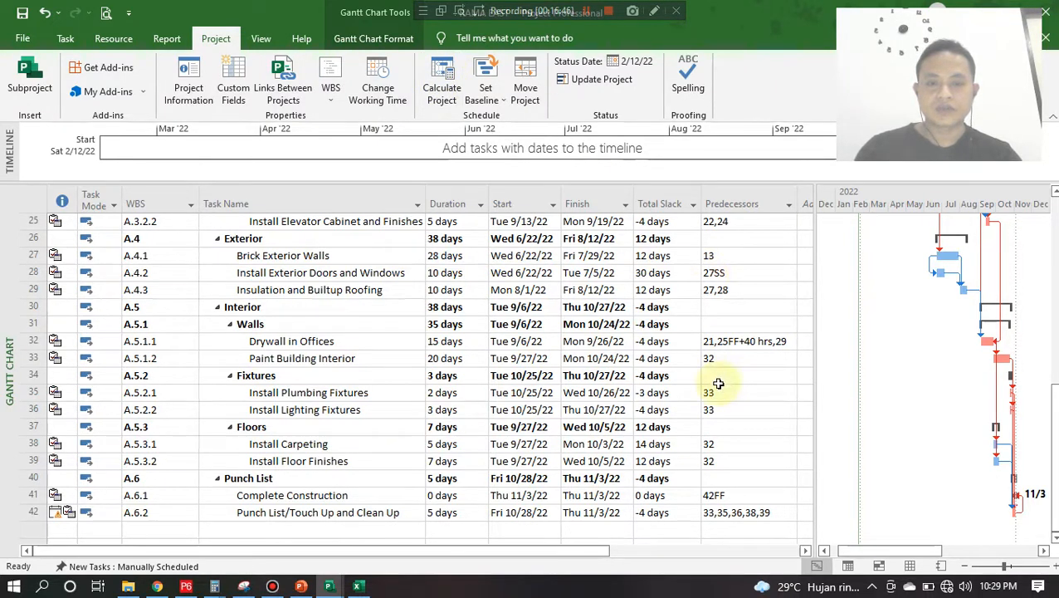
- Set the duration of Erect Structural Frame to 16 days and check the RAMA EAST summary finish date
scroll(660, 385, up, 5)
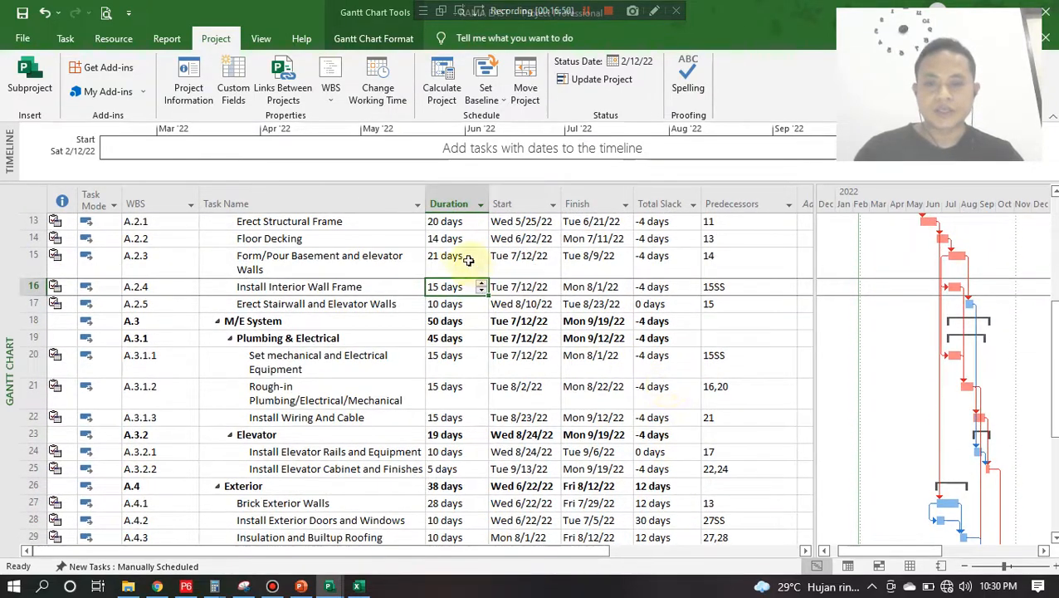
scroll(460, 244, up, 2)
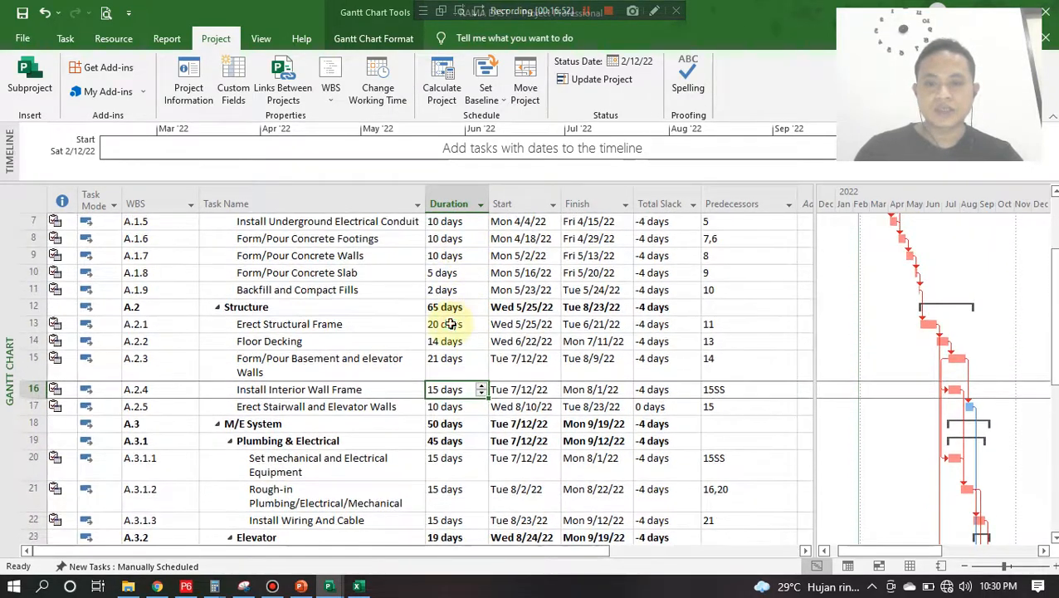
click(451, 324)
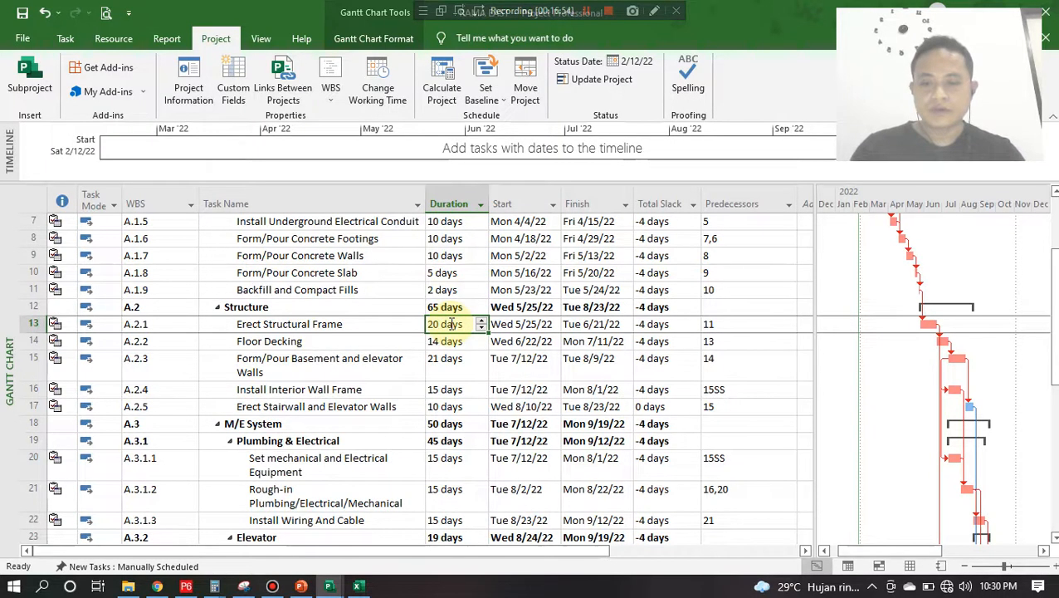
text(16)
key(Return)
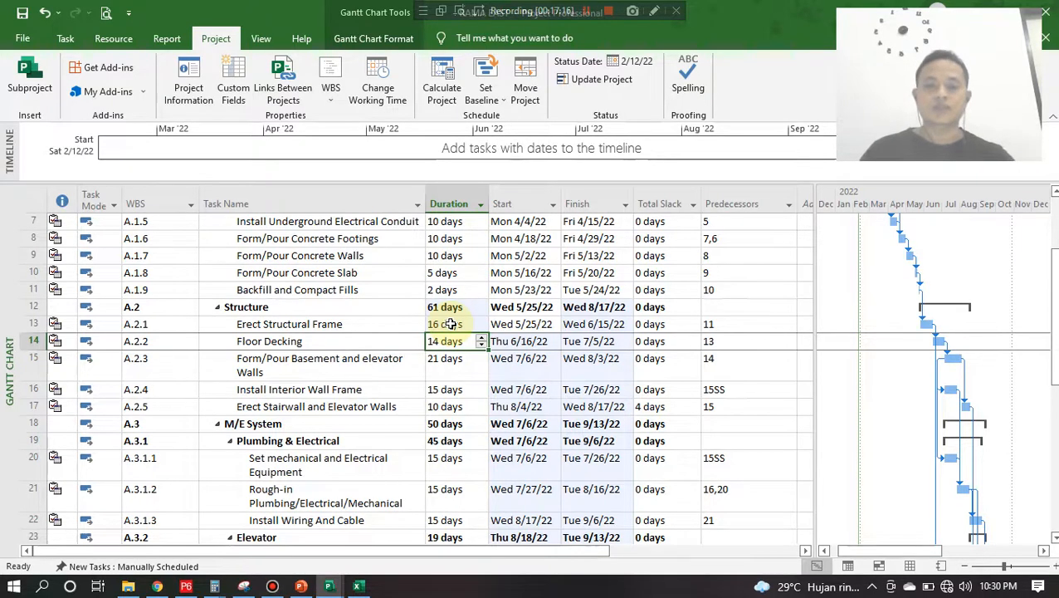
scroll(763, 379, up, 3)
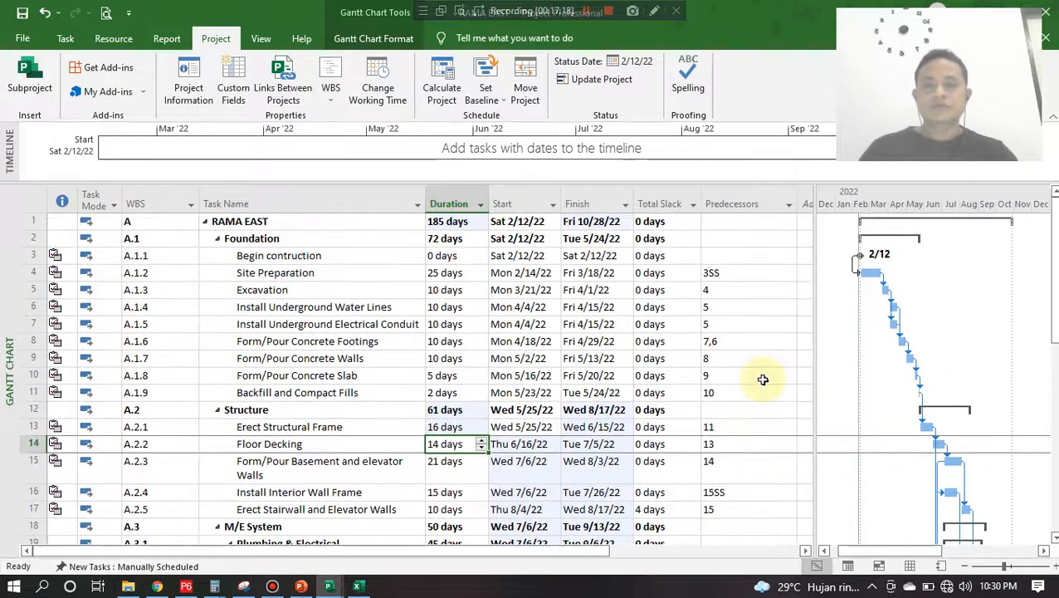